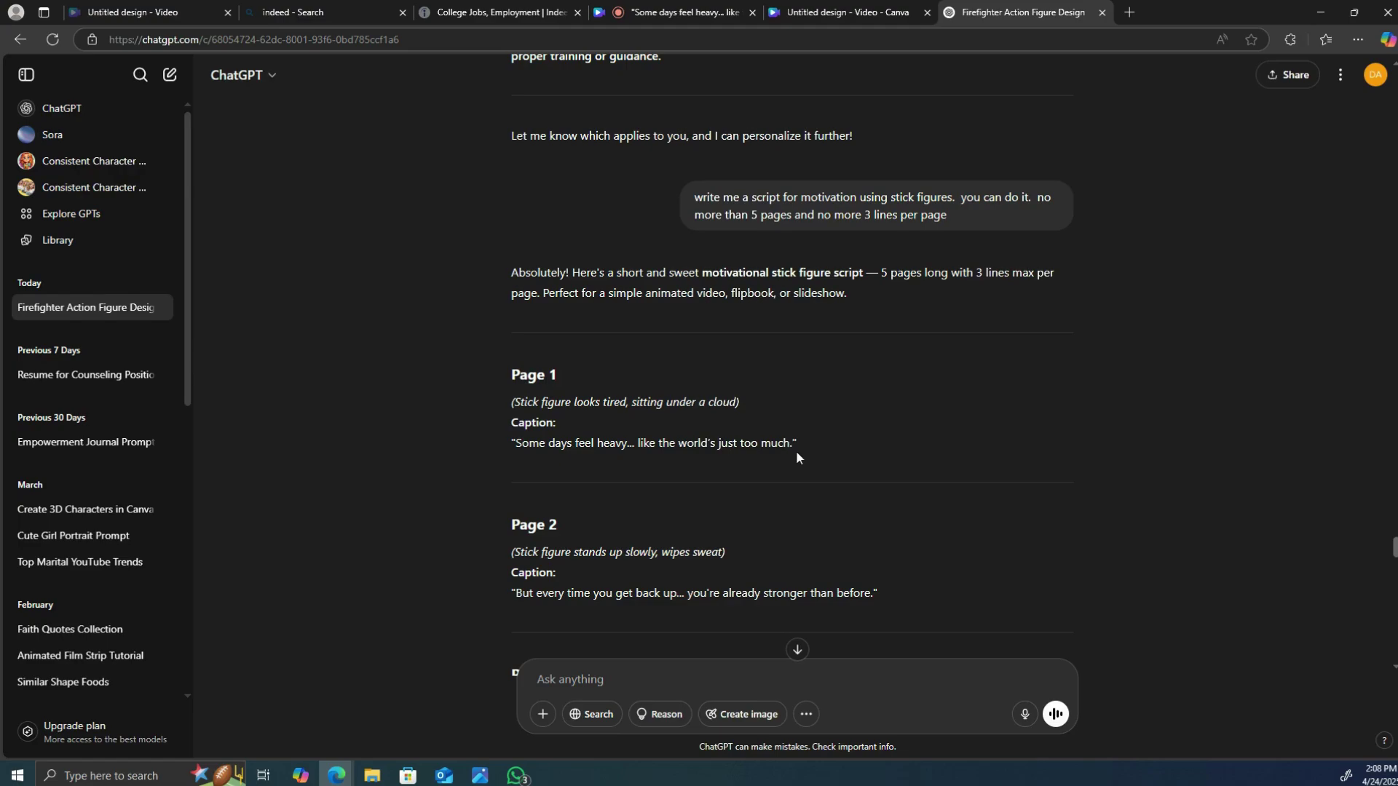
- Copy the Page 1 caption from the ChatGPT script and paste it onto the first page of the Canva video
drag(794, 445, 520, 447)
right_click(520, 446)
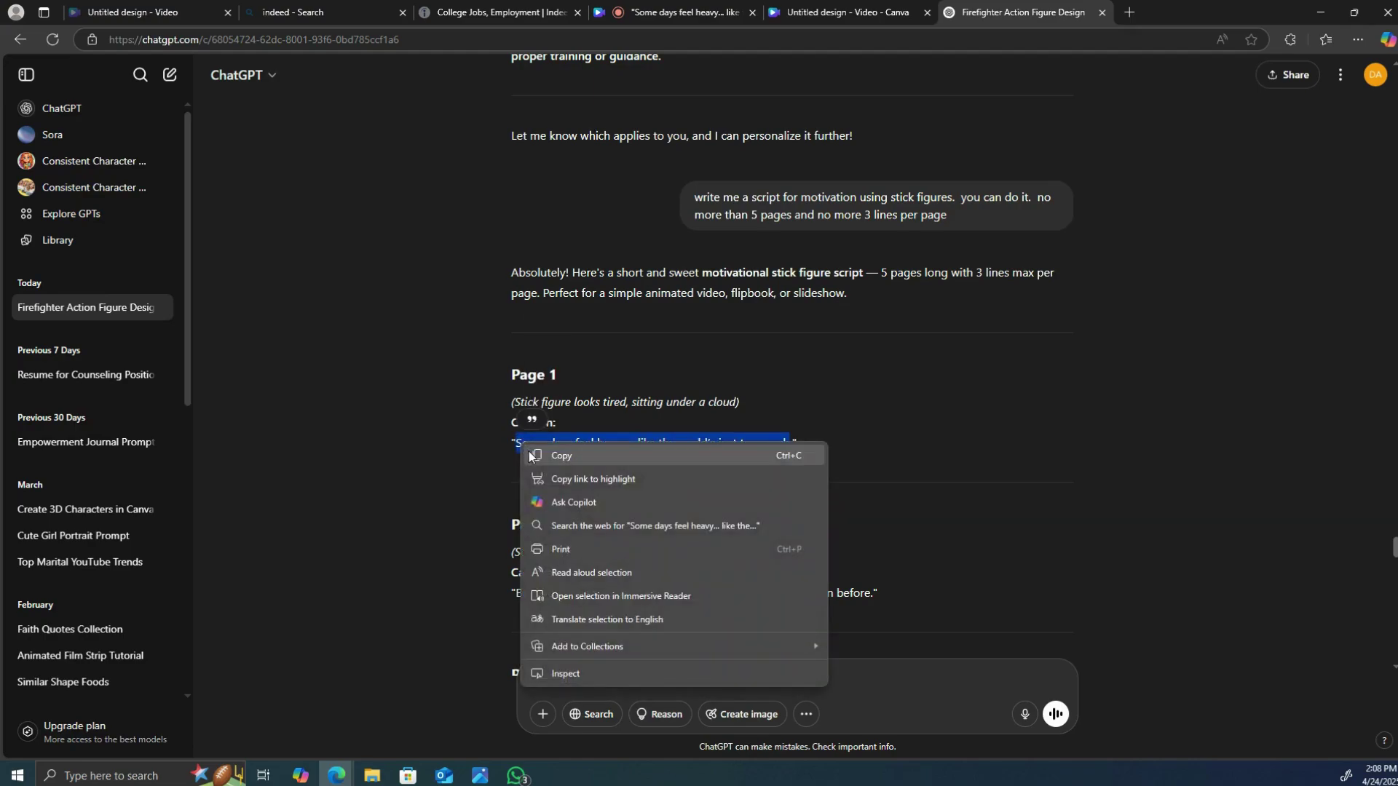
click(561, 456)
click(866, 13)
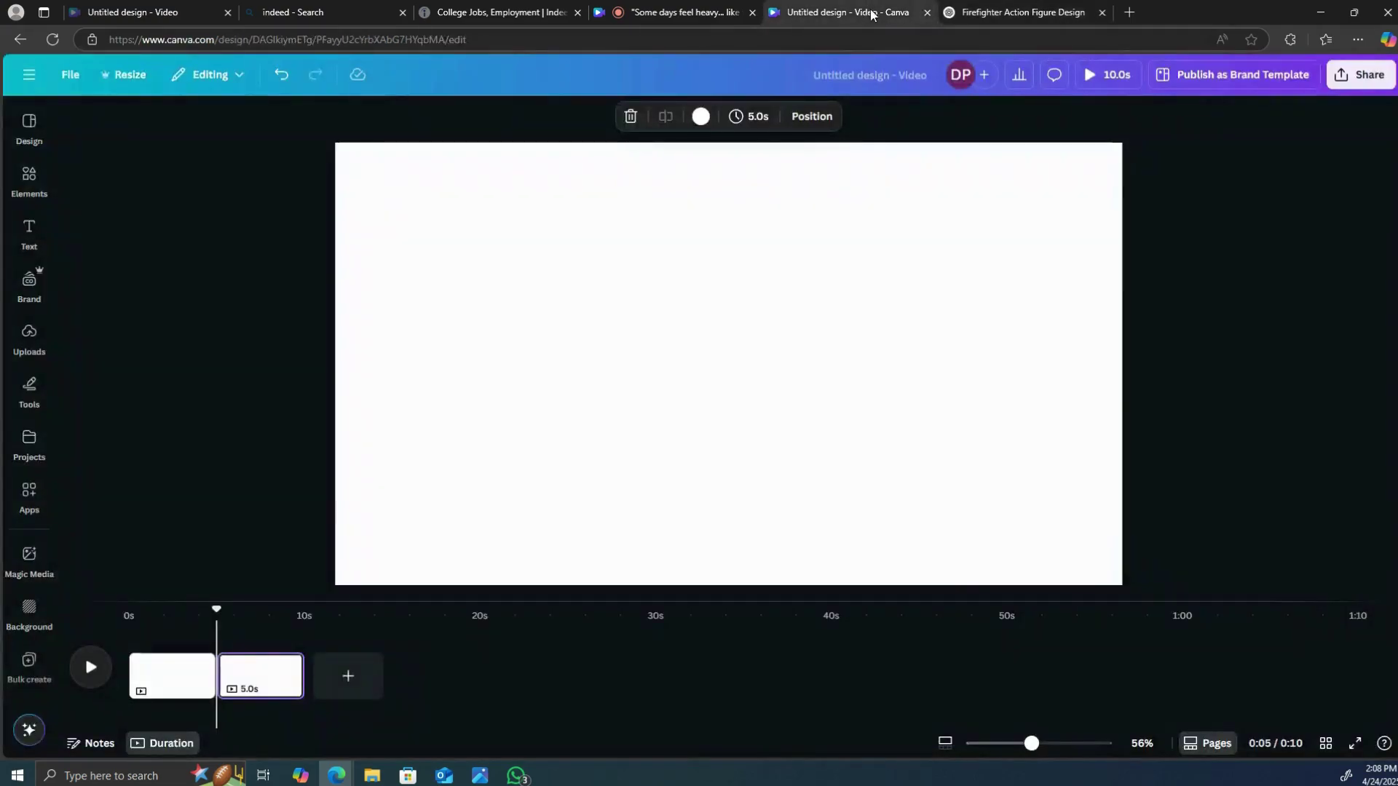
right_click(566, 265)
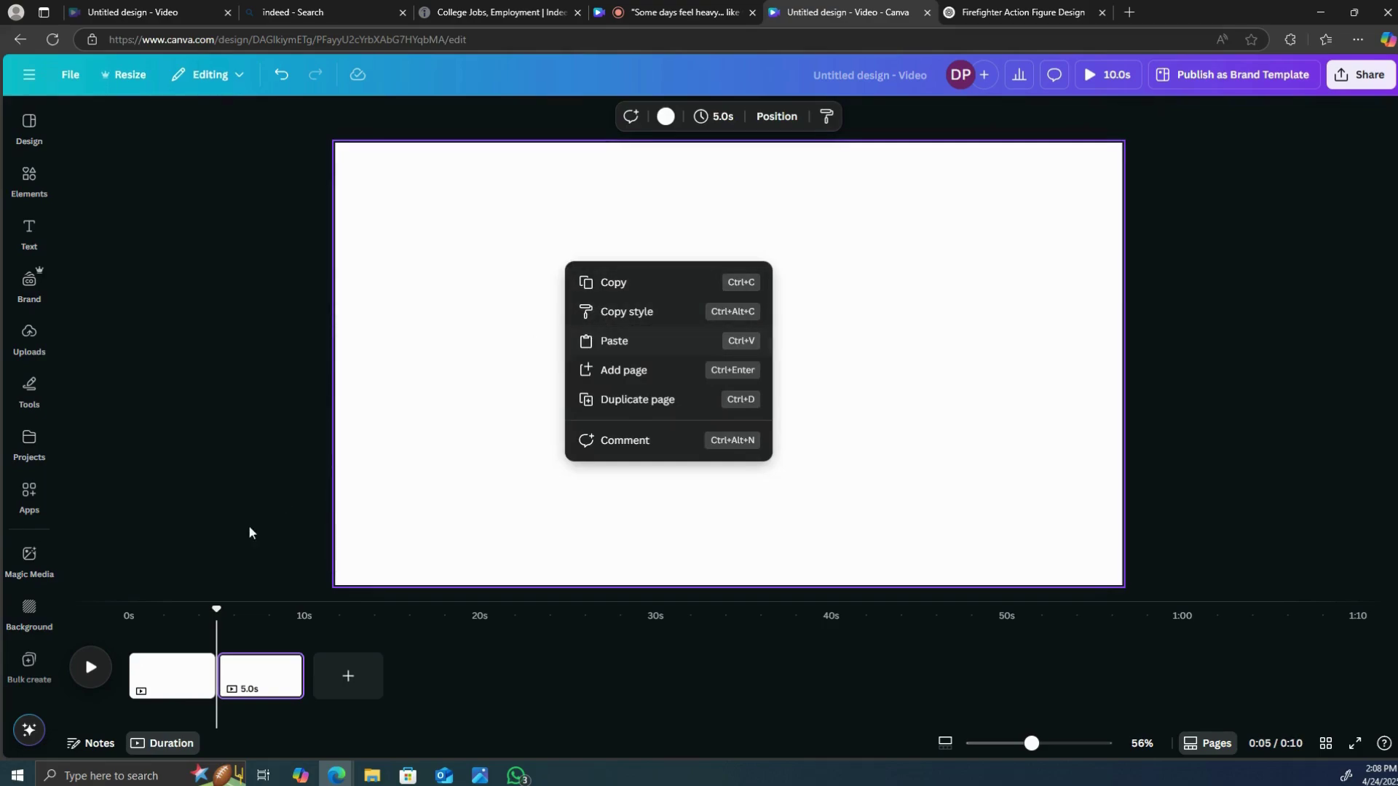
click(175, 641)
drag(205, 613, 179, 613)
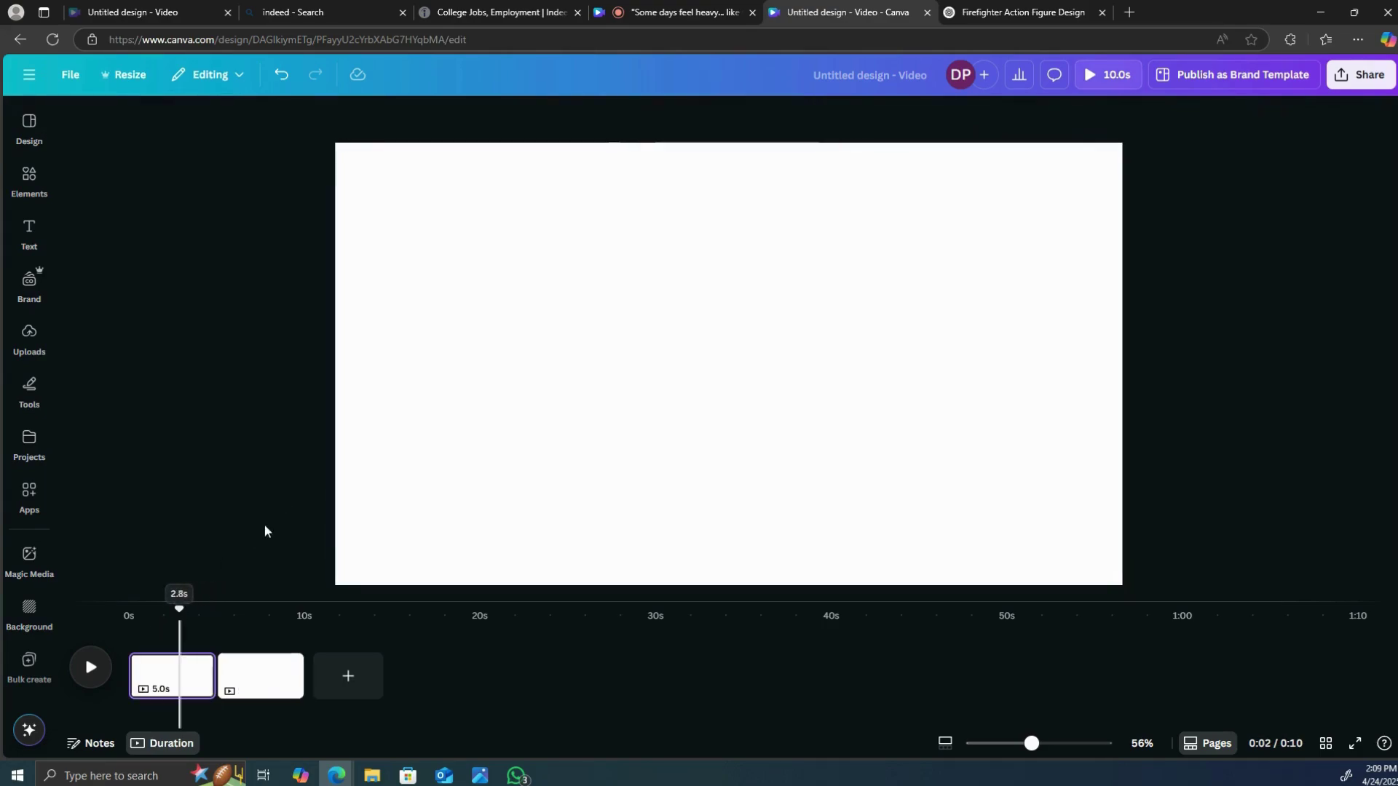
right_click(511, 248)
click(566, 317)
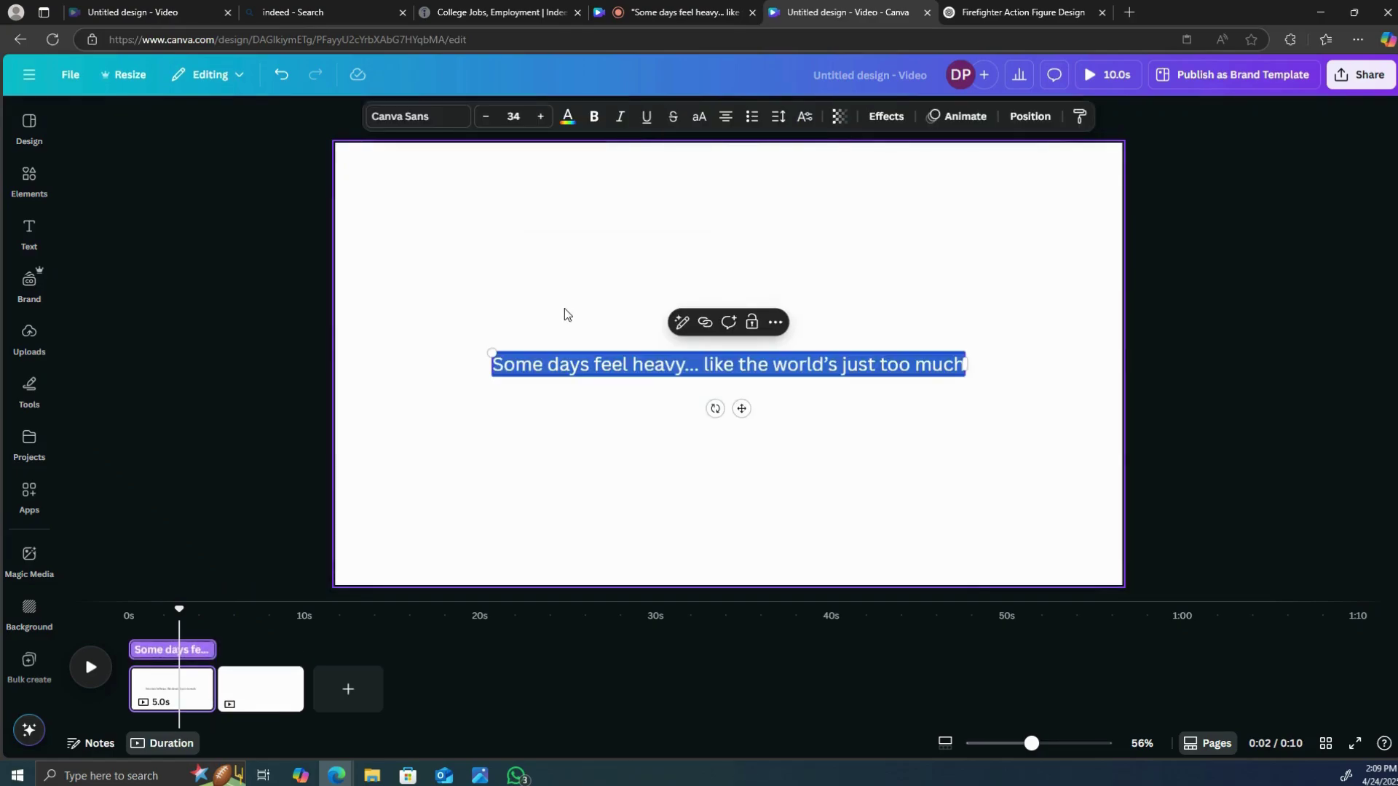
- Set the first page's caption to font size 40 and move it to the page's top centre
drag(741, 409, 726, 263)
click(541, 117)
click(541, 117)
click(541, 117)
click(541, 116)
click(541, 116)
click(541, 117)
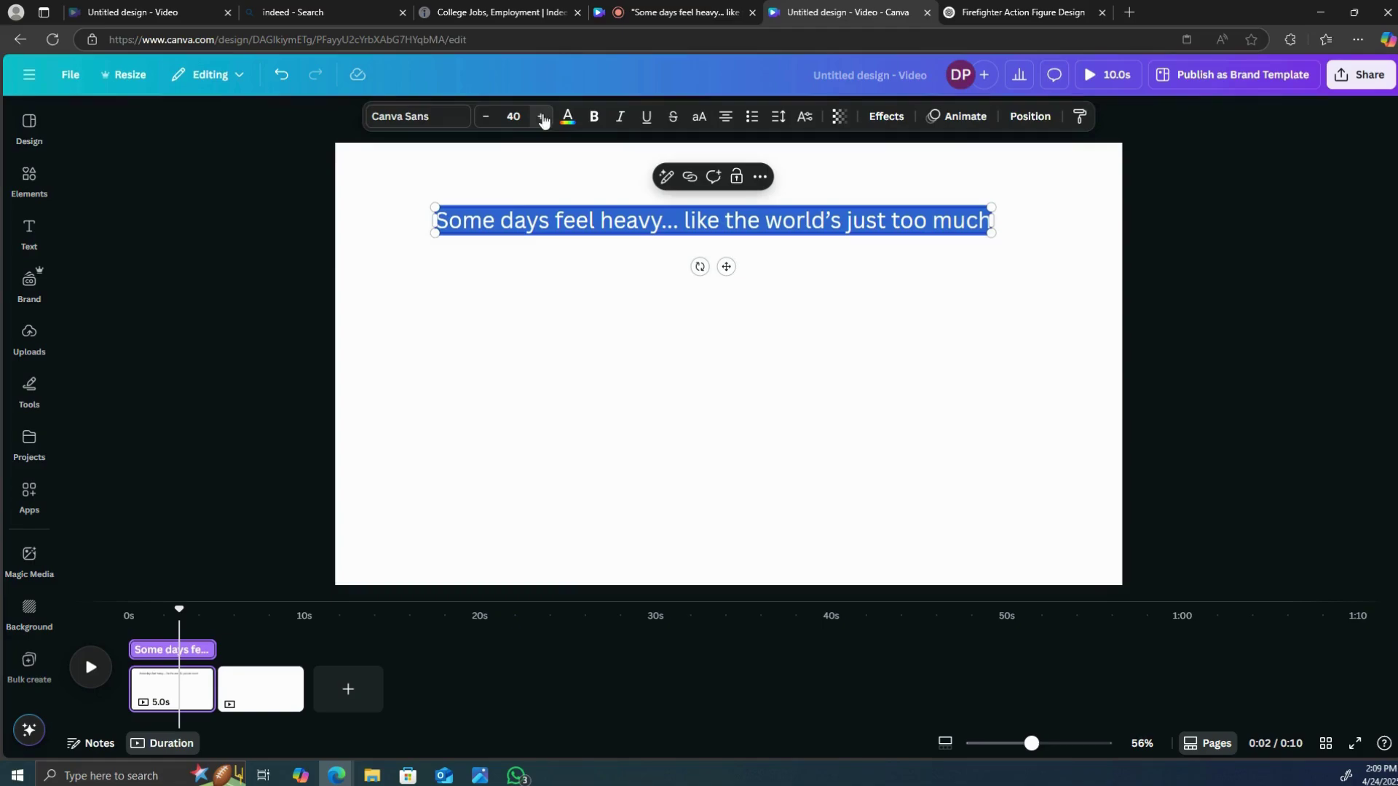
click(747, 295)
click(726, 261)
drag(724, 265, 740, 223)
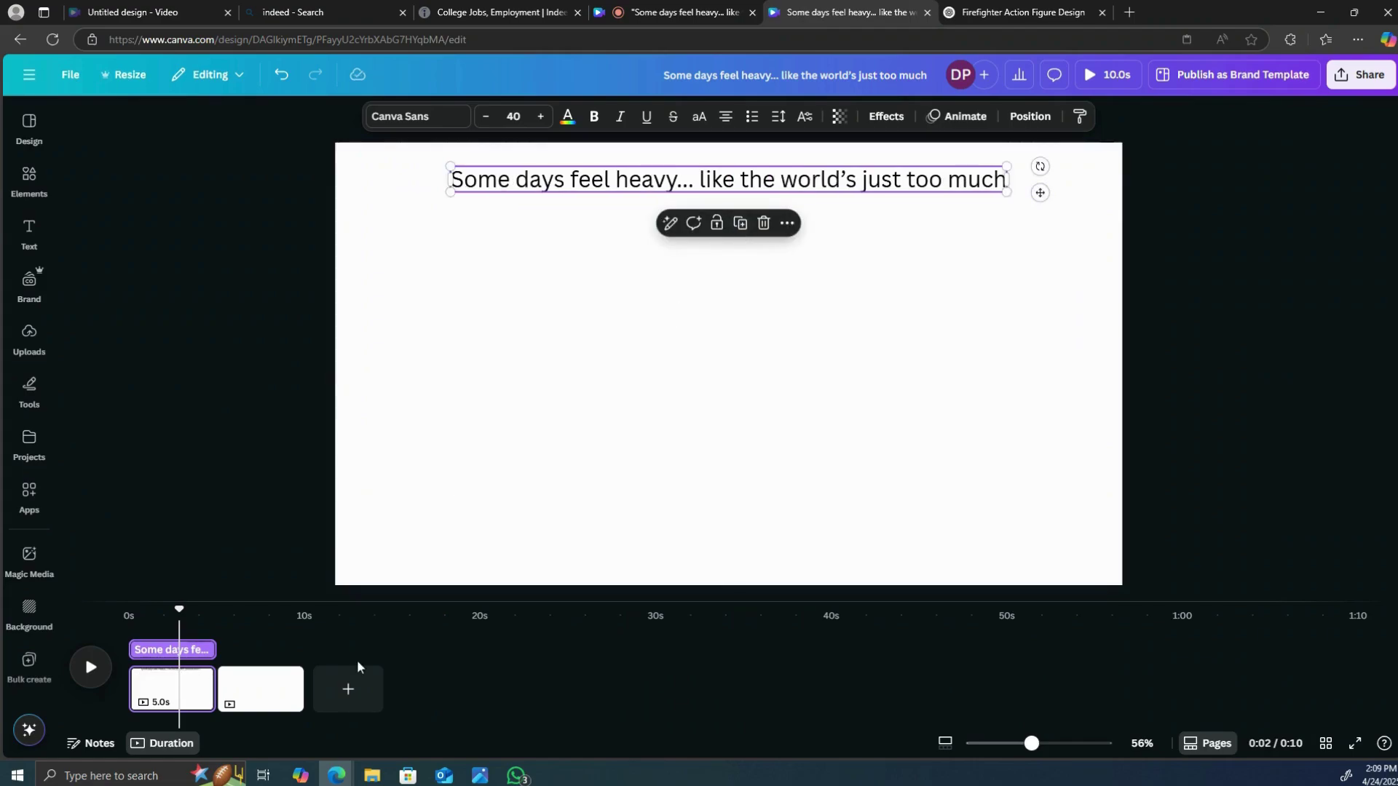
- Copy the Page 2 caption from the ChatGPT script and paste it onto the second page of the Canva video
click(279, 688)
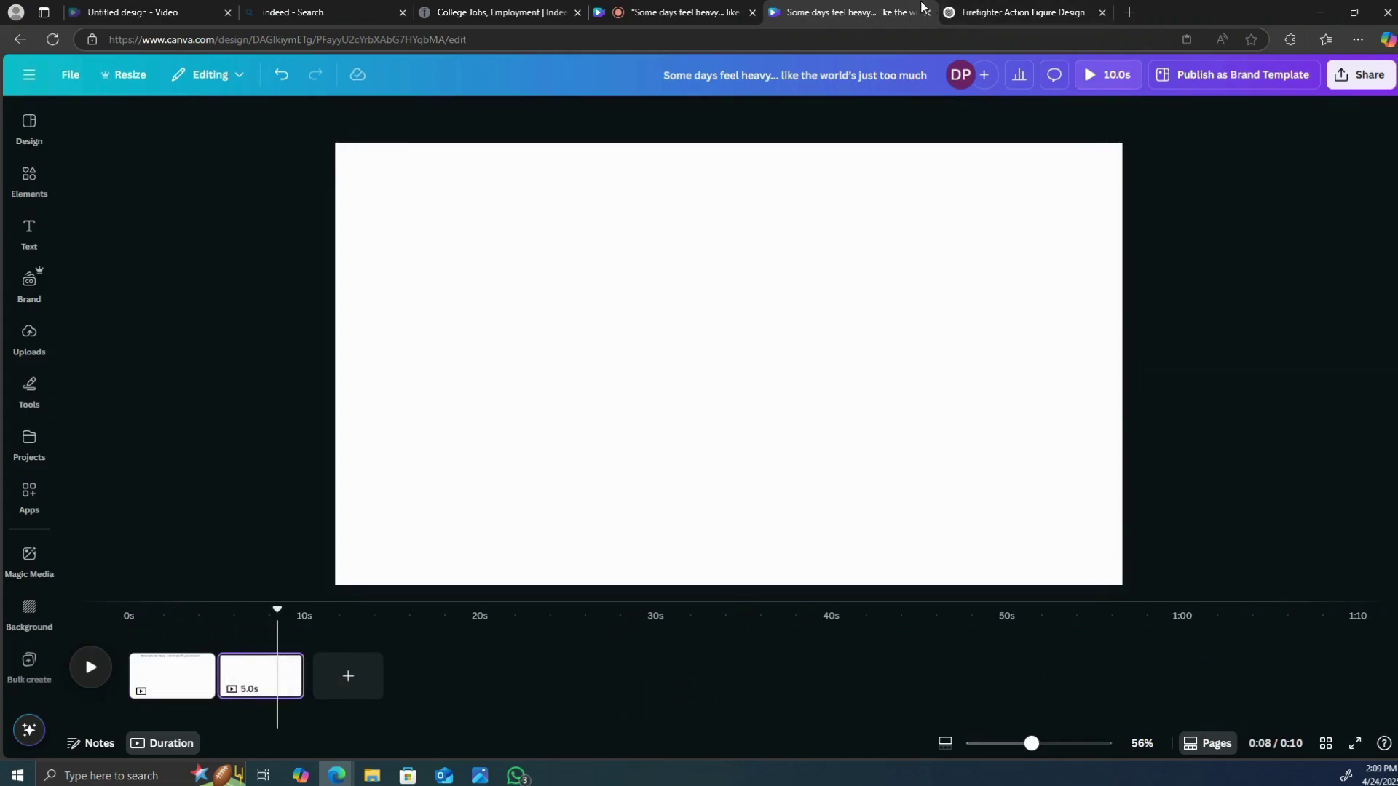
click(1004, 12)
scroll(797, 448, down, 1)
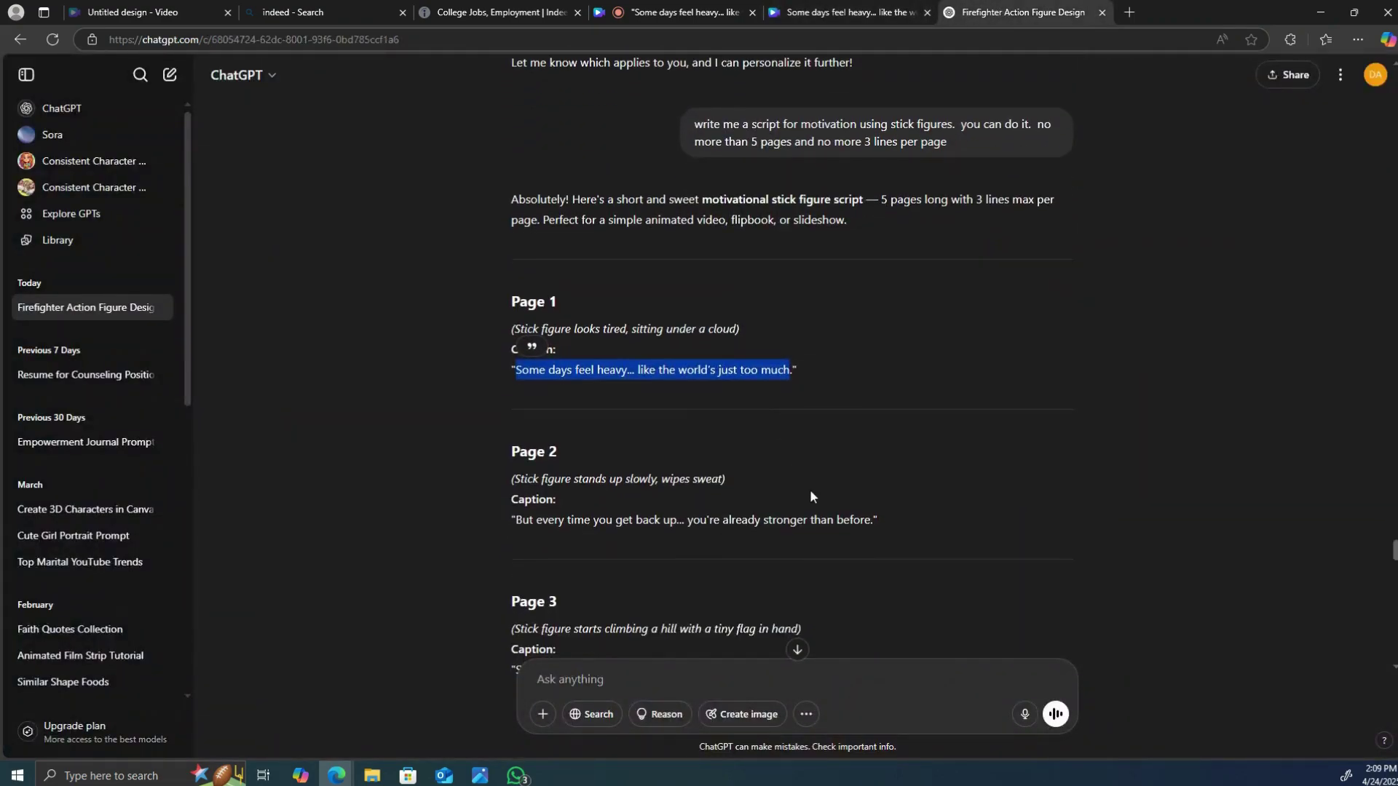
drag(869, 521, 524, 520)
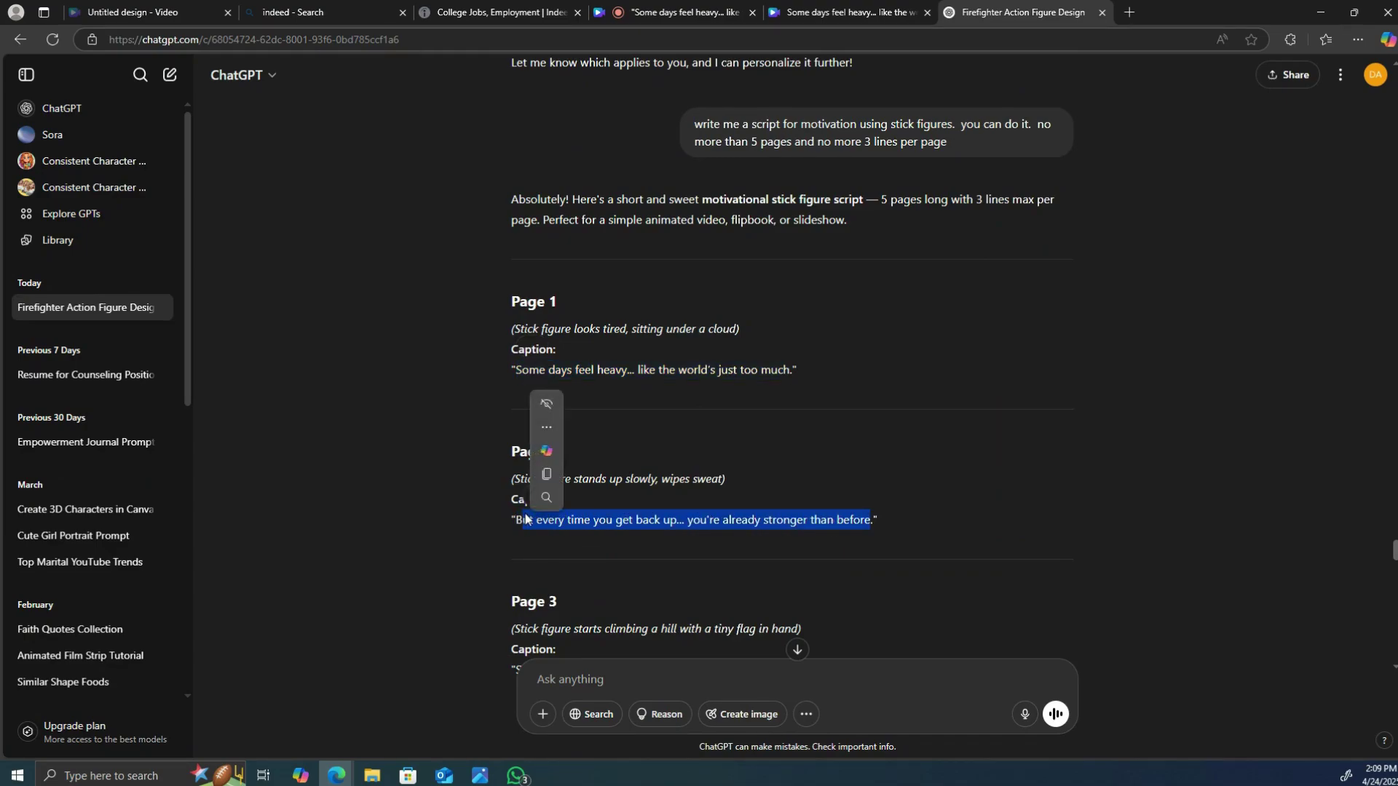
right_click(525, 520)
click(578, 522)
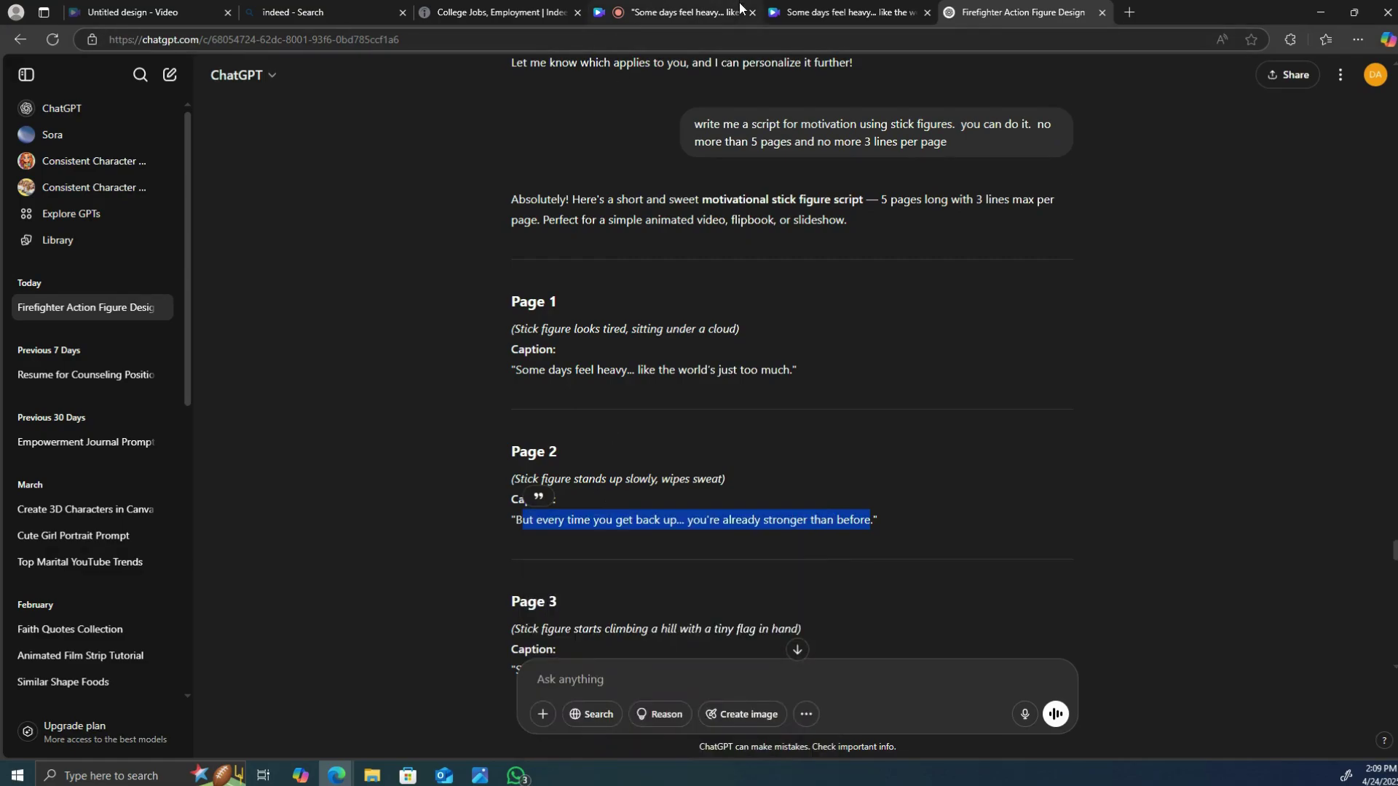
click(848, 12)
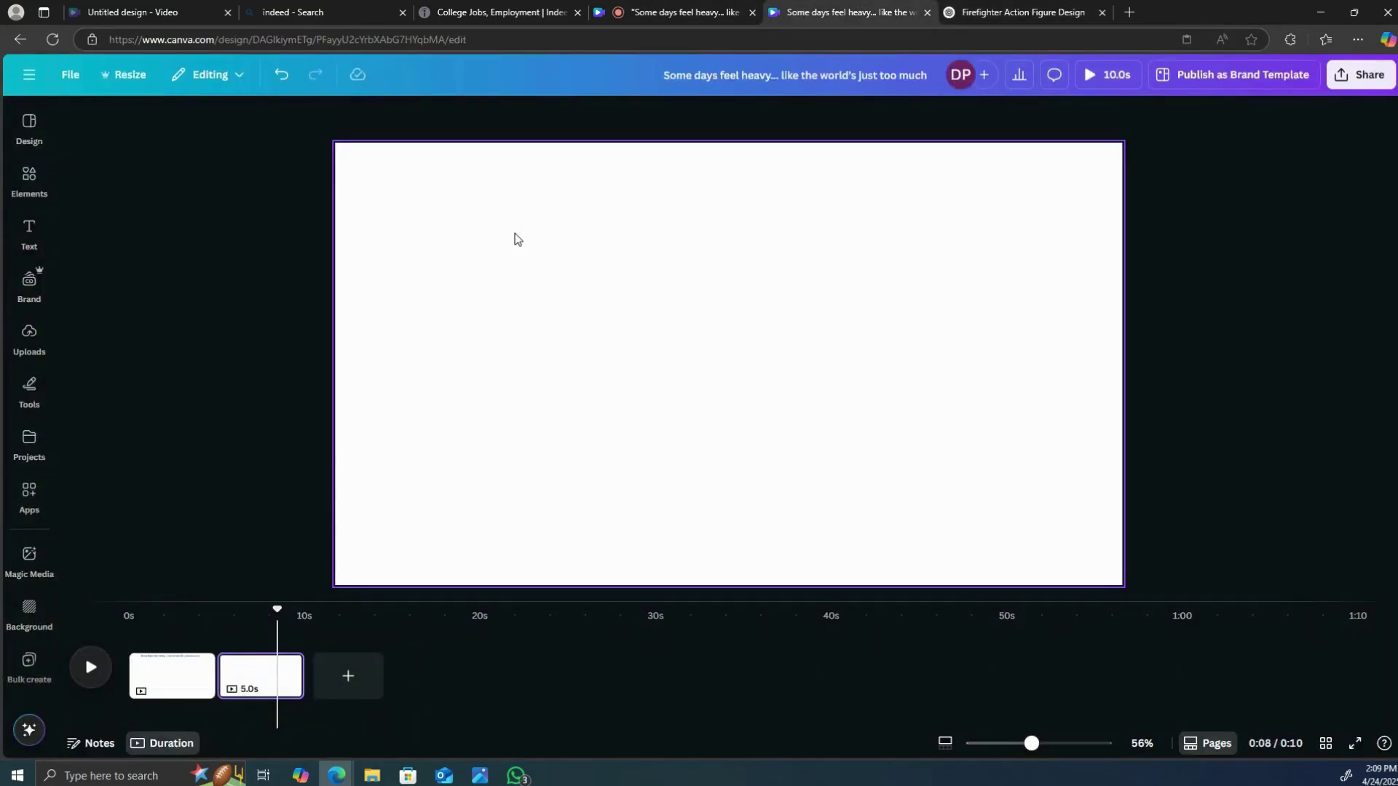
right_click(563, 270)
click(627, 337)
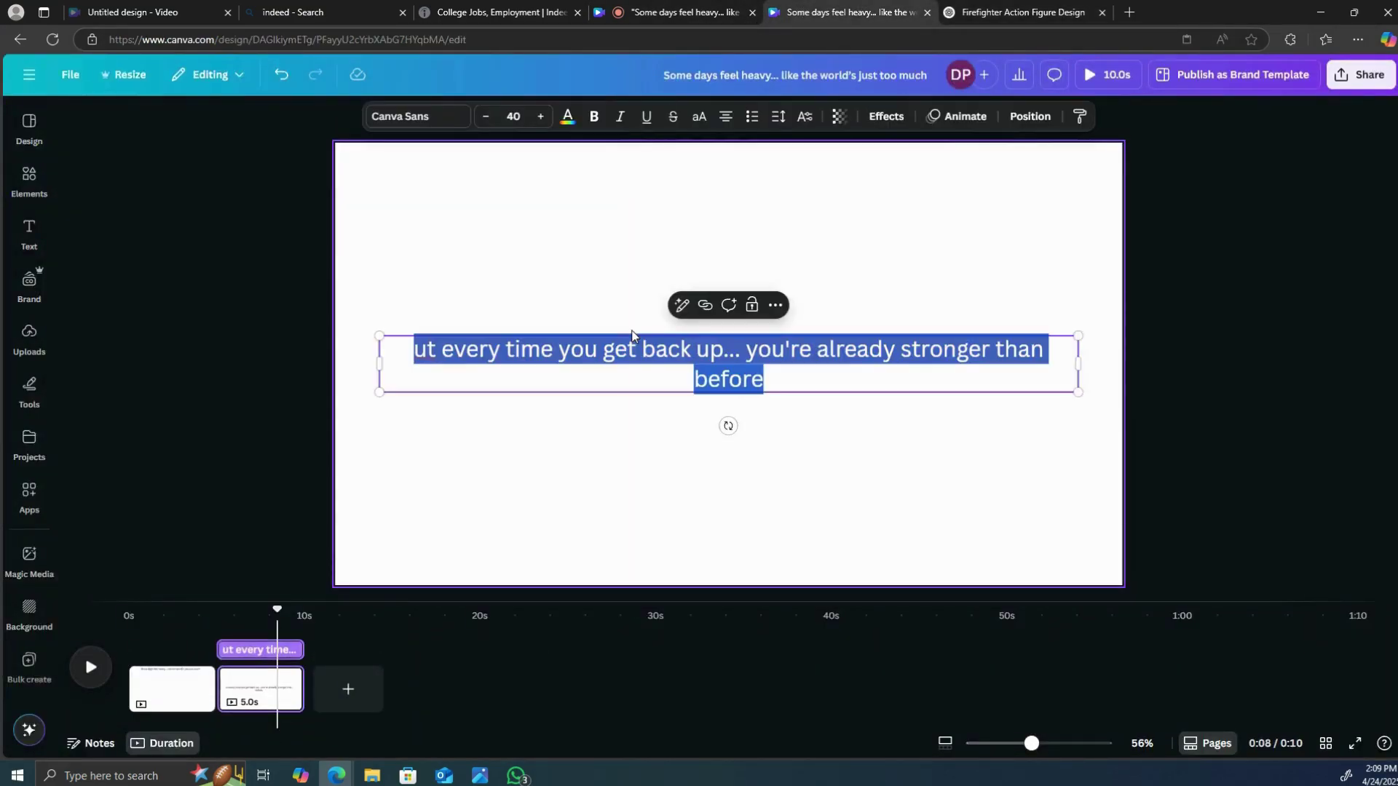
- Add the missing "B" at the start of the second page's caption and move the caption to the page's top
click(796, 409)
click(865, 384)
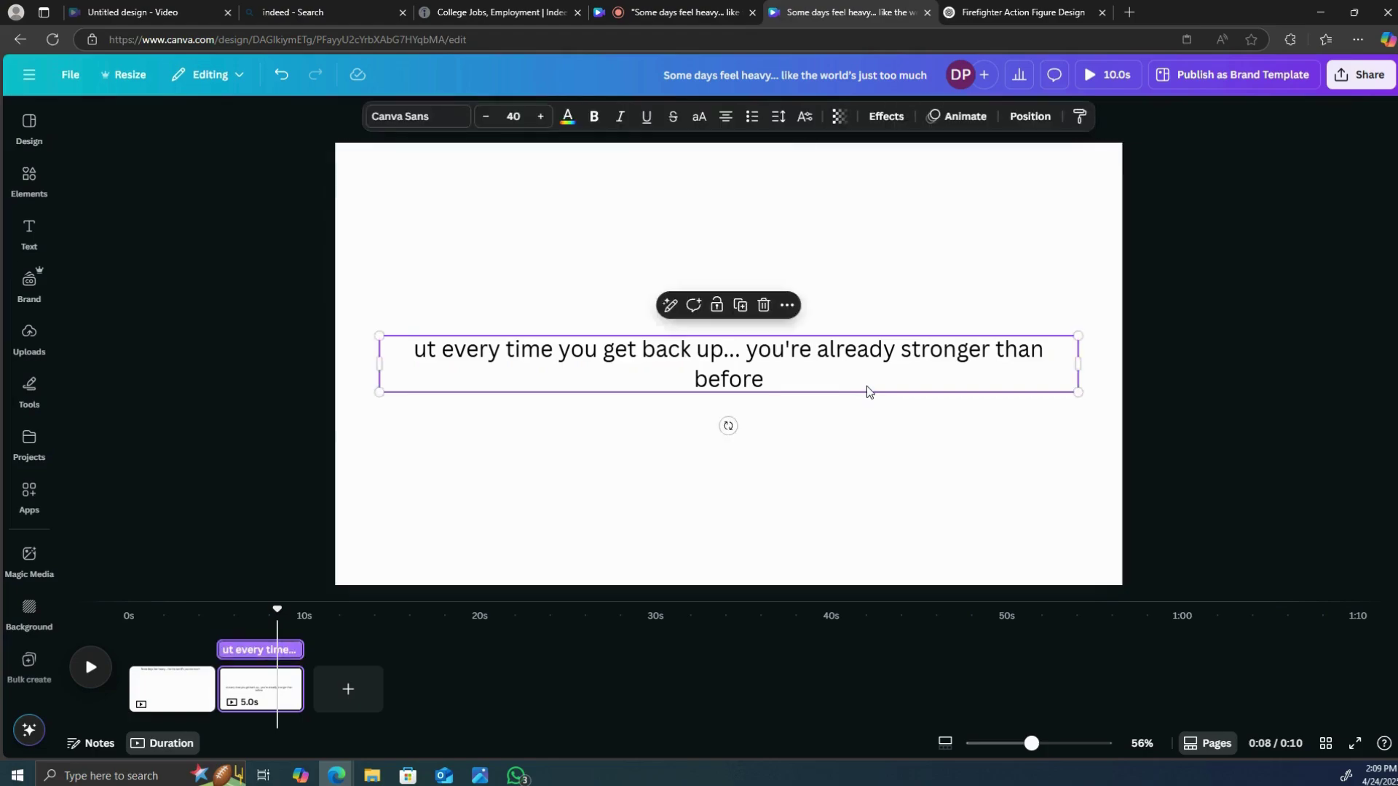
click(412, 351)
text(B)
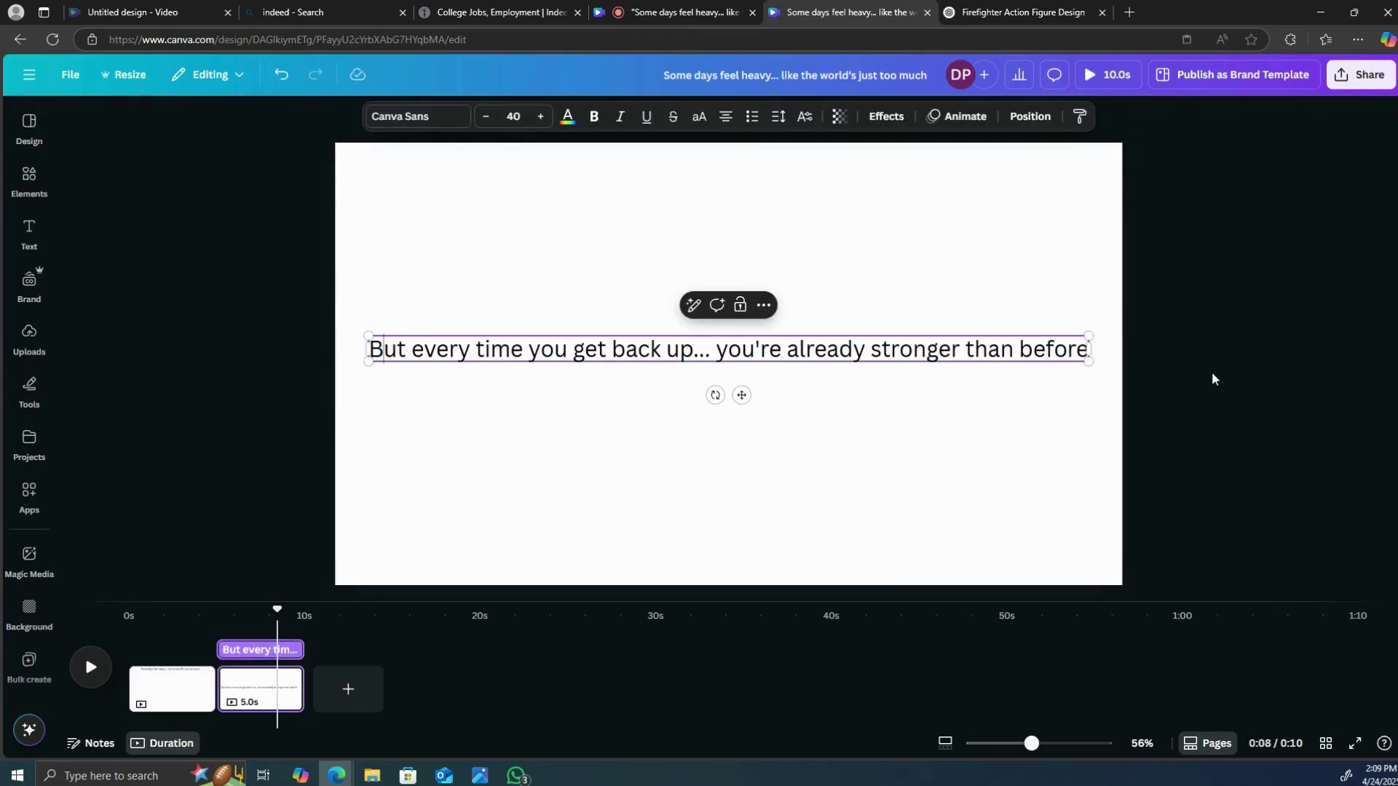
drag(736, 397, 714, 221)
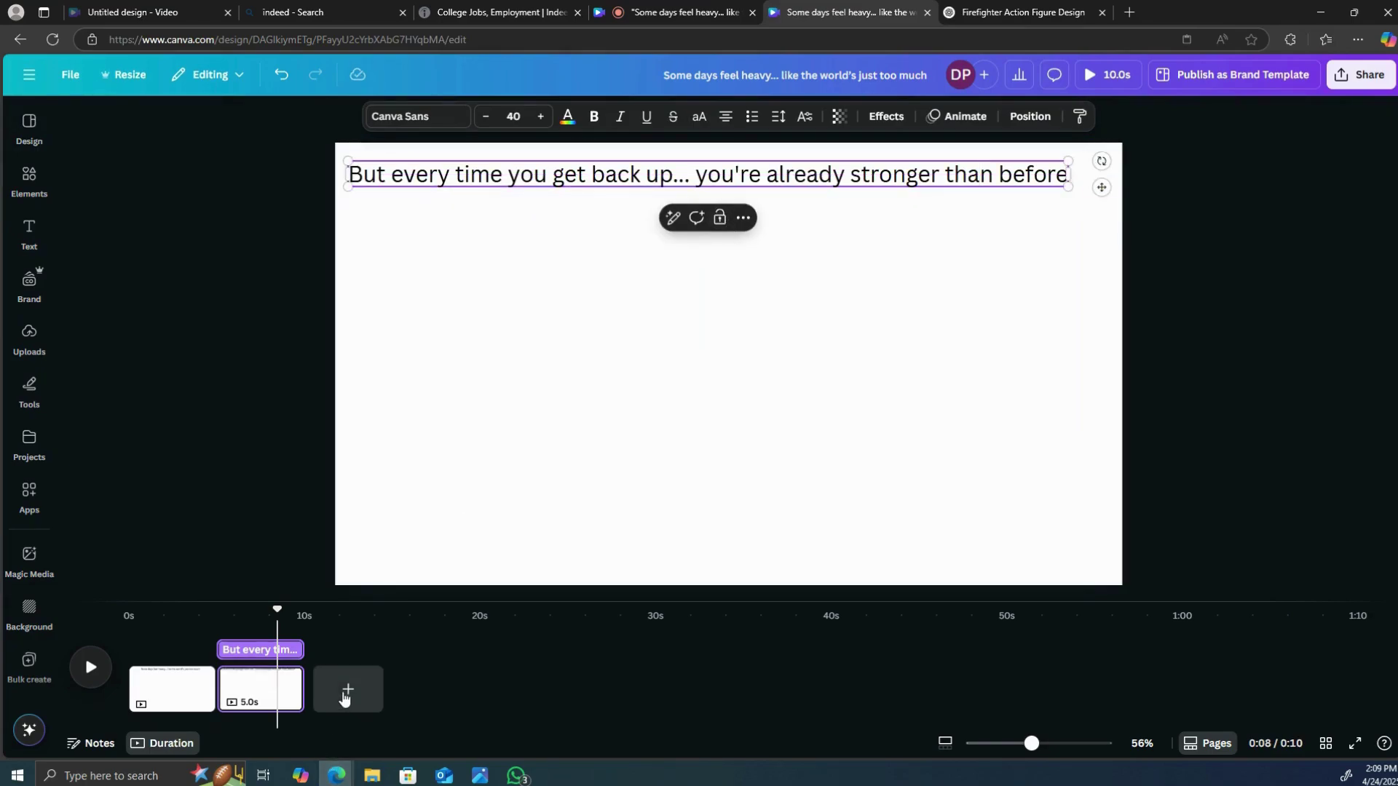
- Add three blank pages after the second page, making five pages in the video
click(346, 697)
click(452, 688)
click(514, 675)
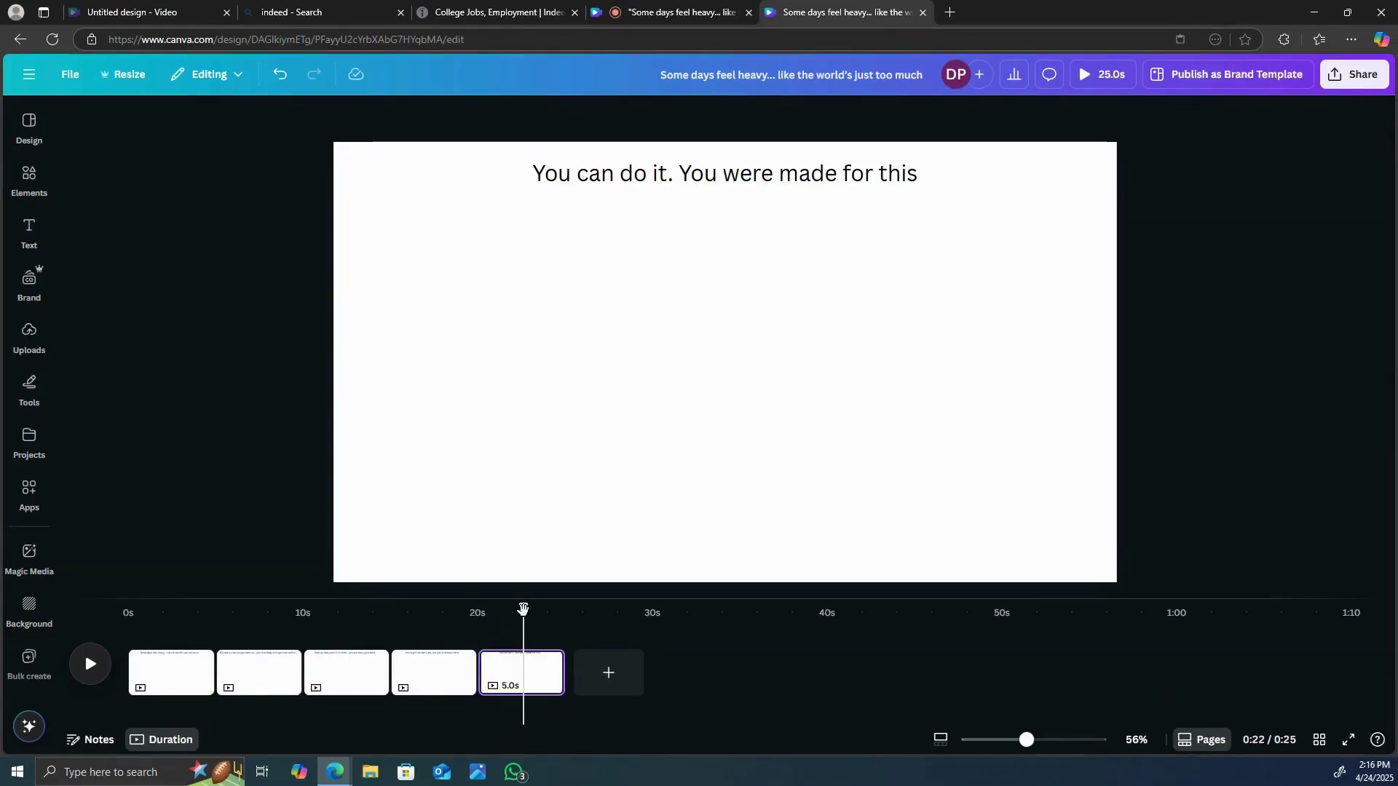
- Return to the start of the video and search the elements for "stick figures", limited to graphics
drag(523, 609, 131, 625)
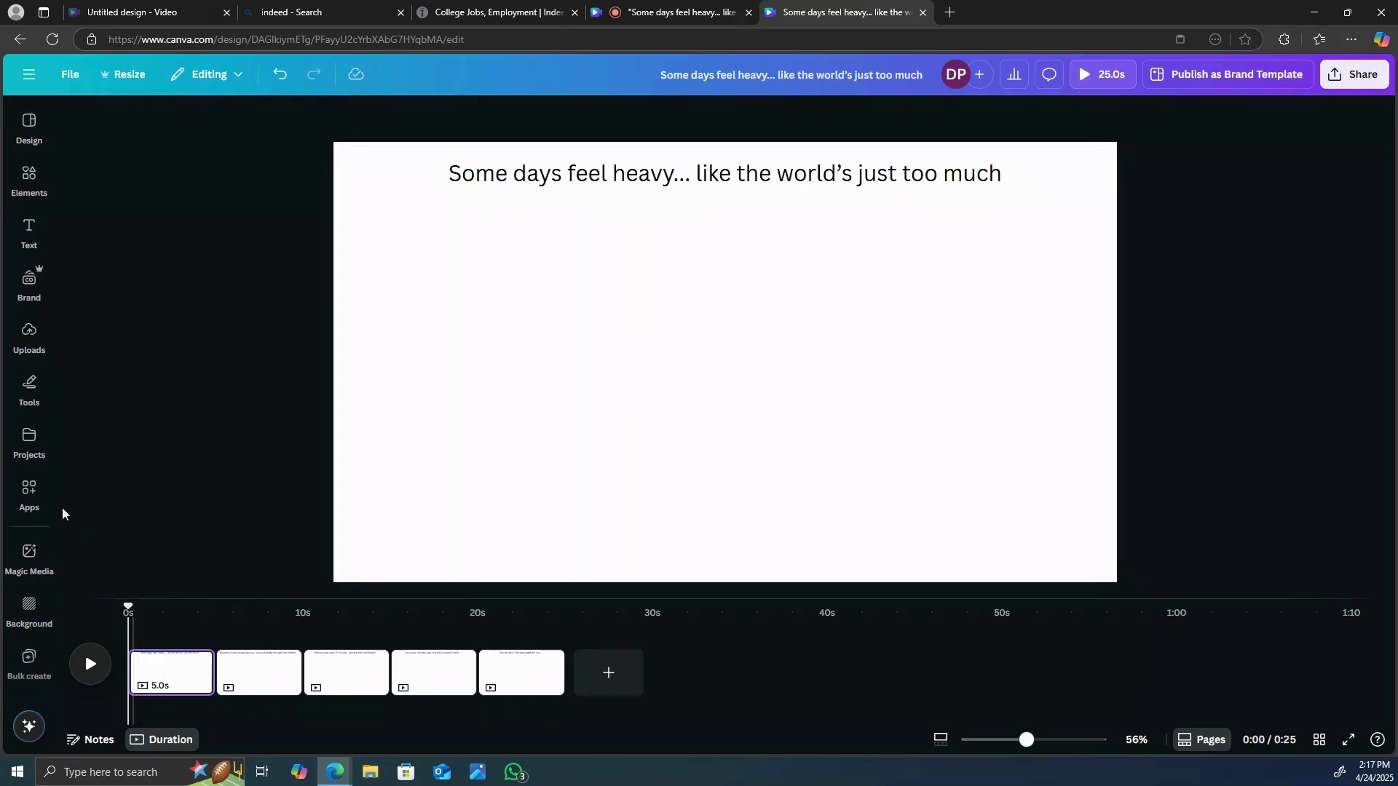
click(29, 336)
click(29, 181)
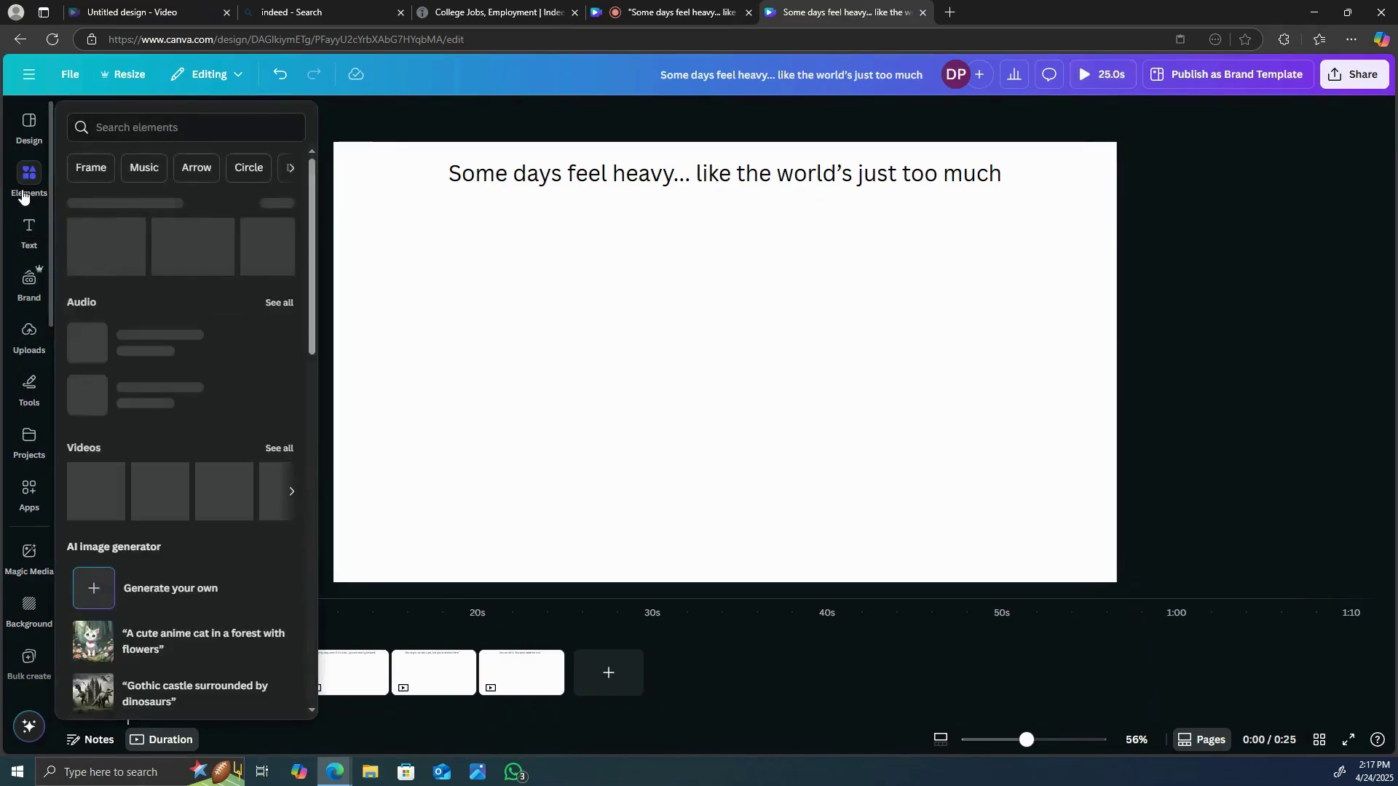
click(163, 121)
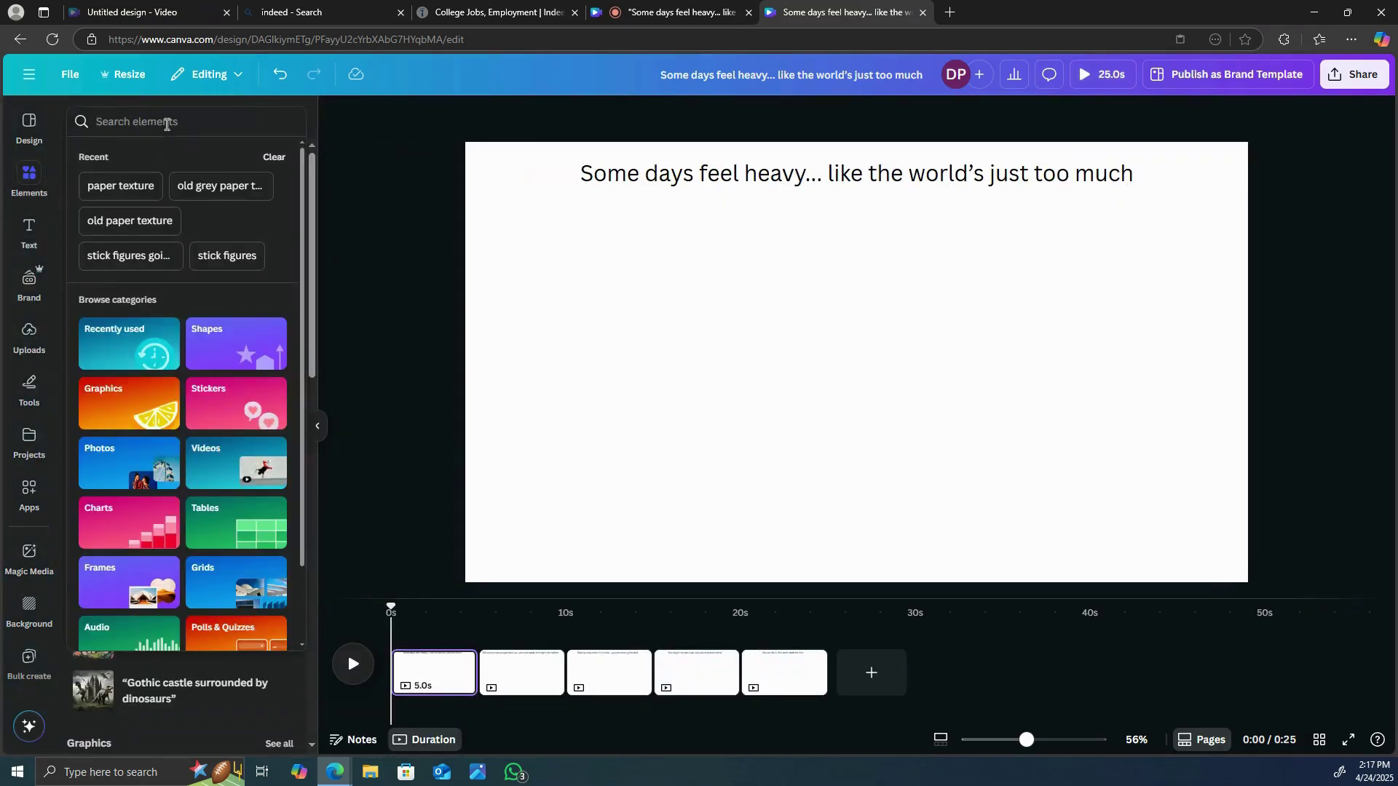
text(stick)
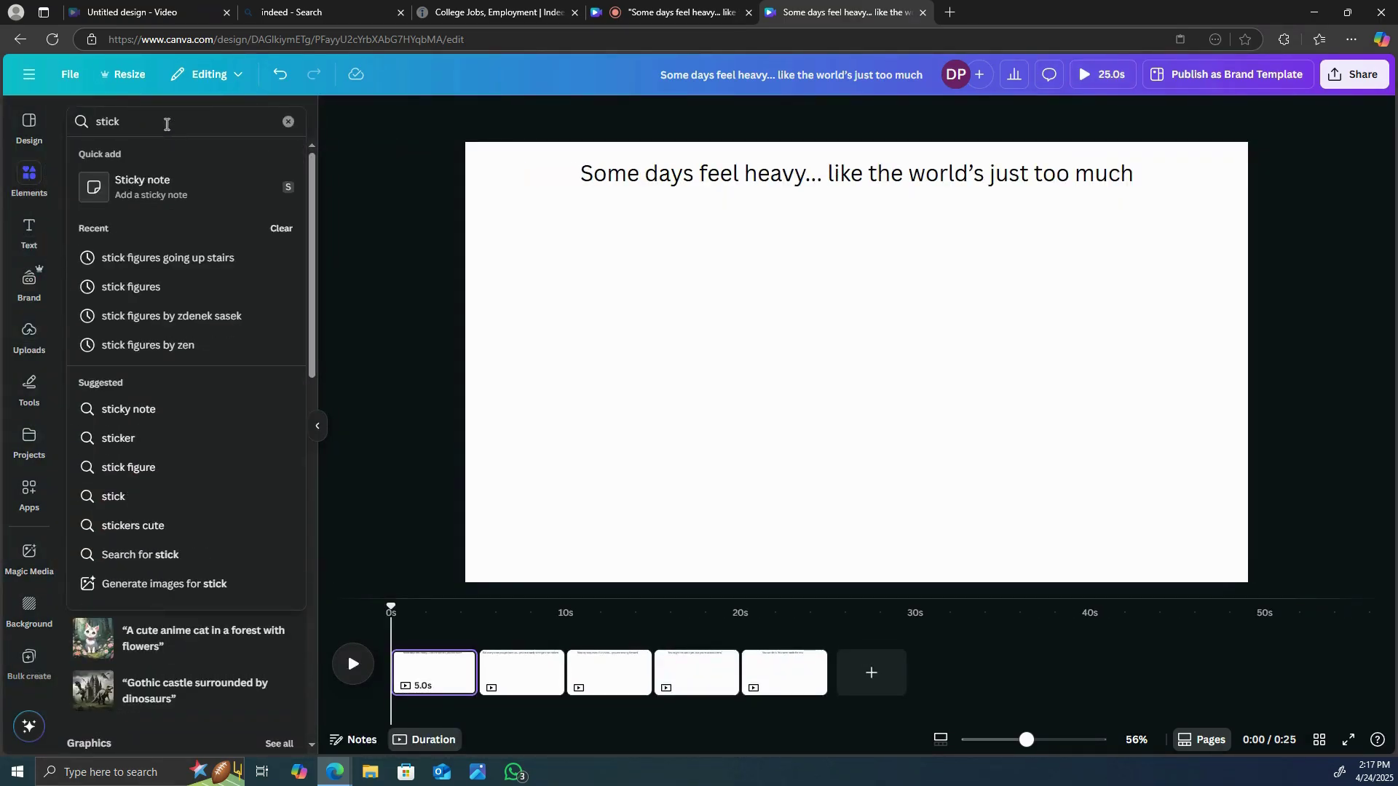
text( figures)
key(Return)
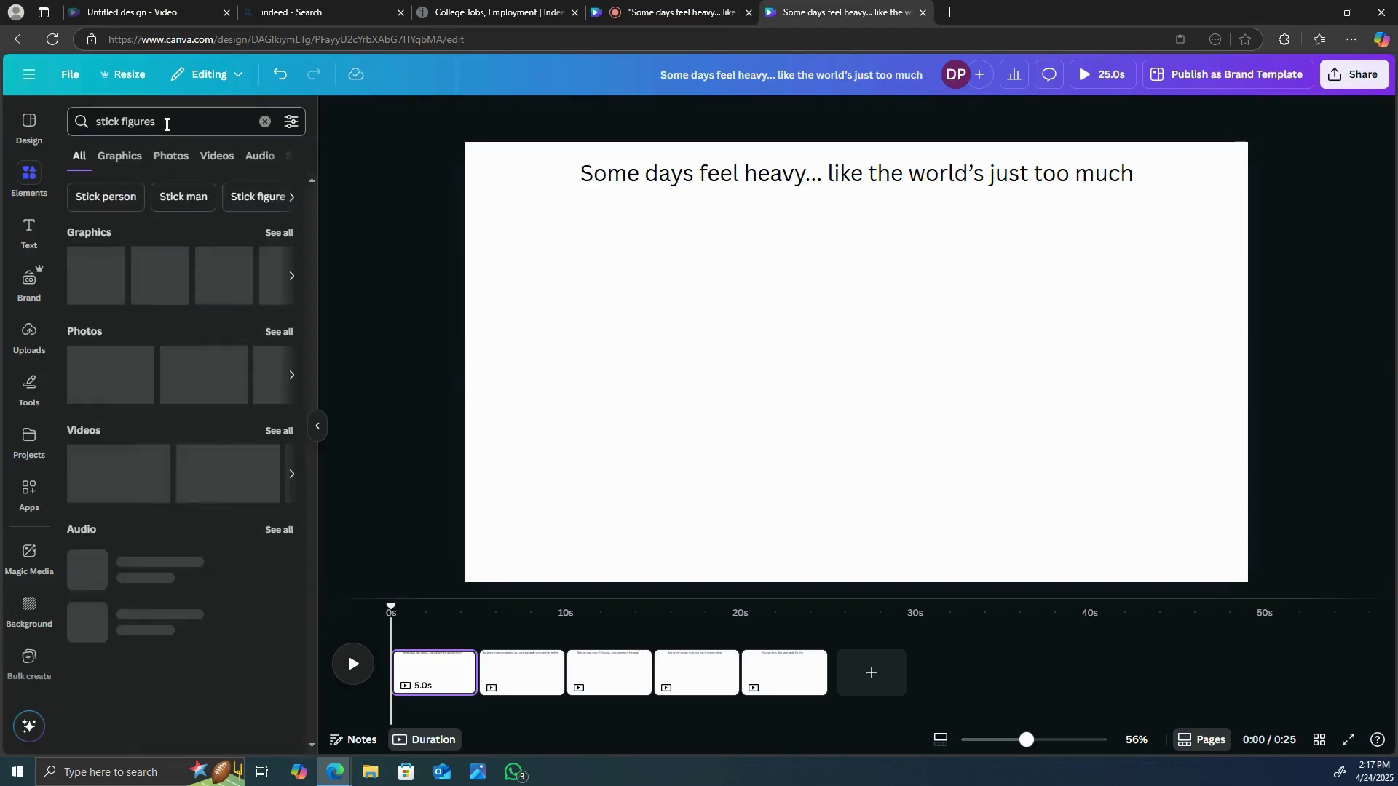
click(136, 158)
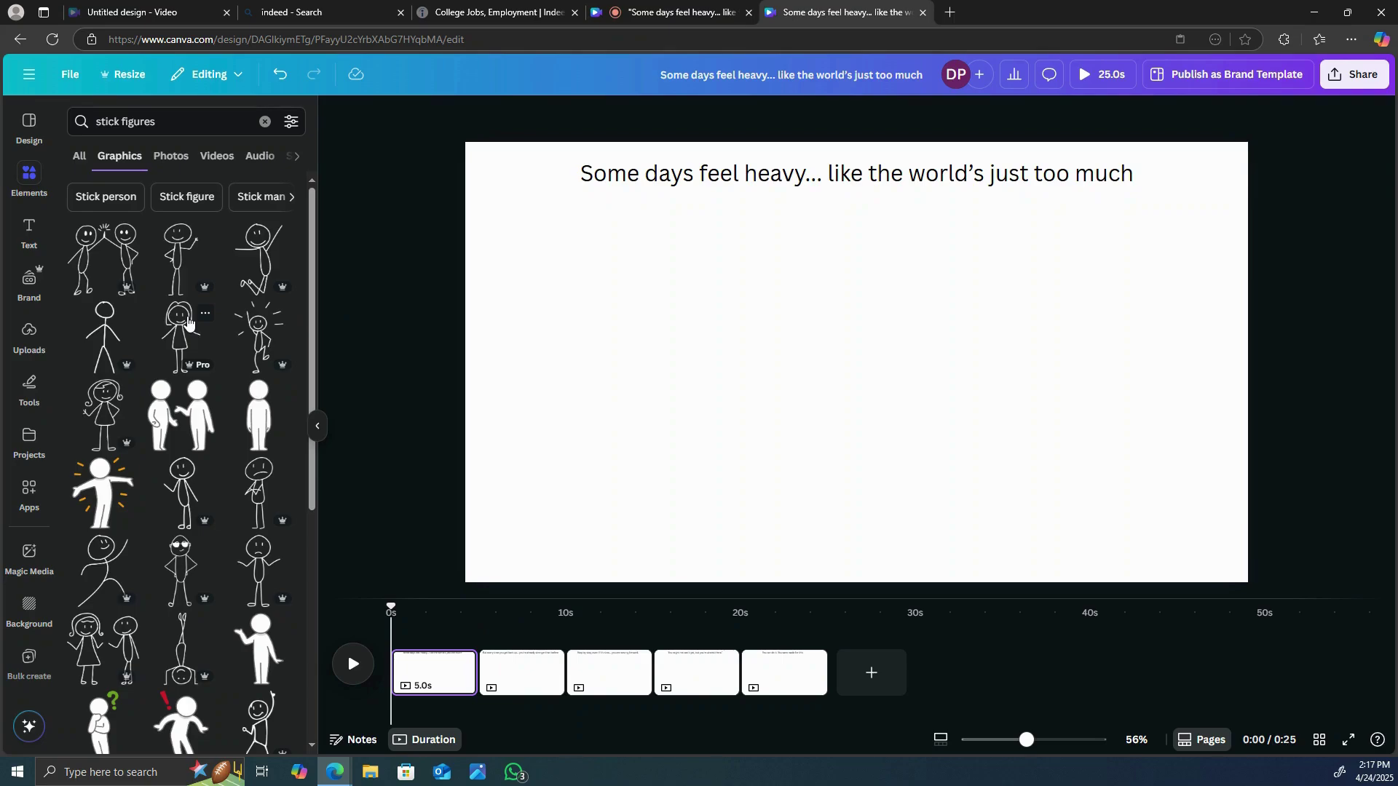
- Add the sad sitting stick figure to the first page, enlarge it and centre it below the caption
scroll(188, 322, down, 3)
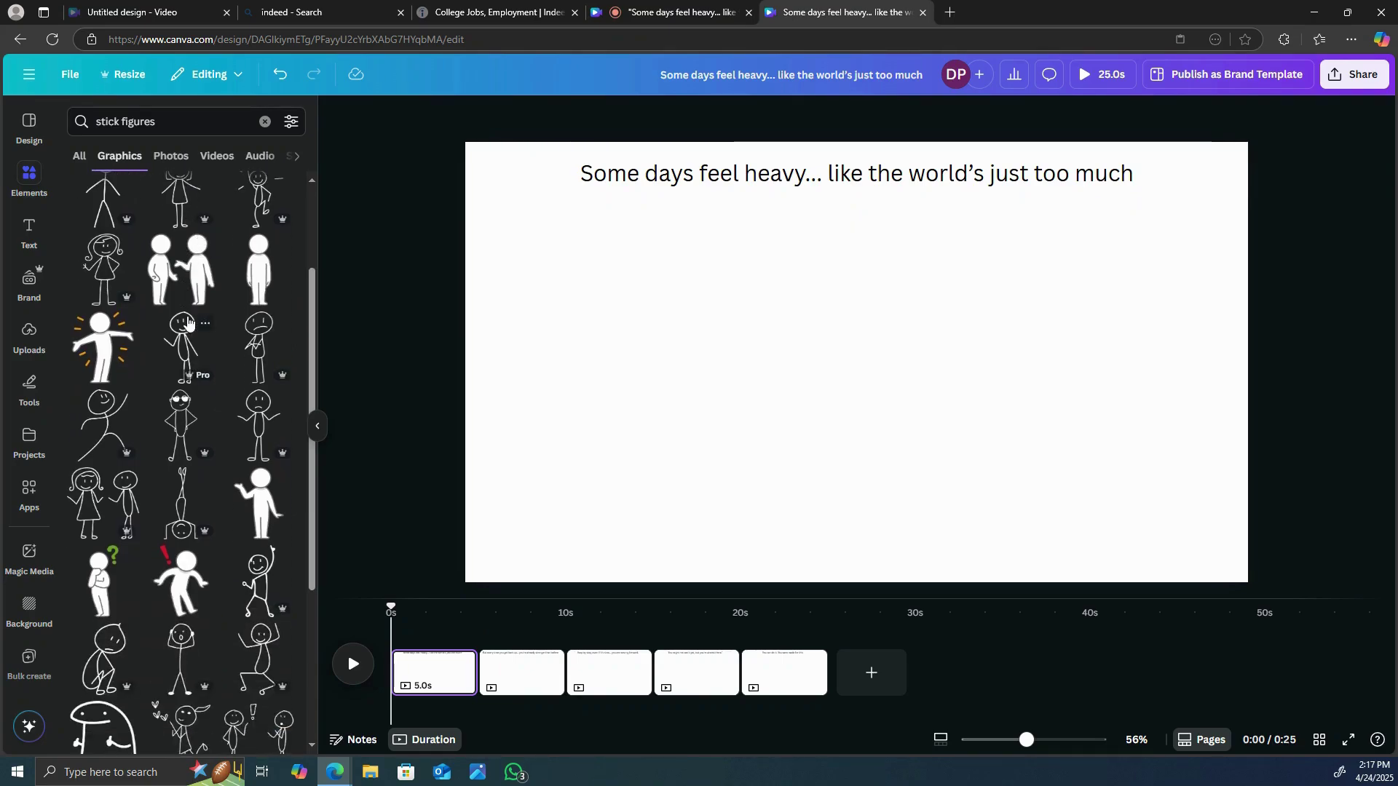
scroll(145, 408, down, 1)
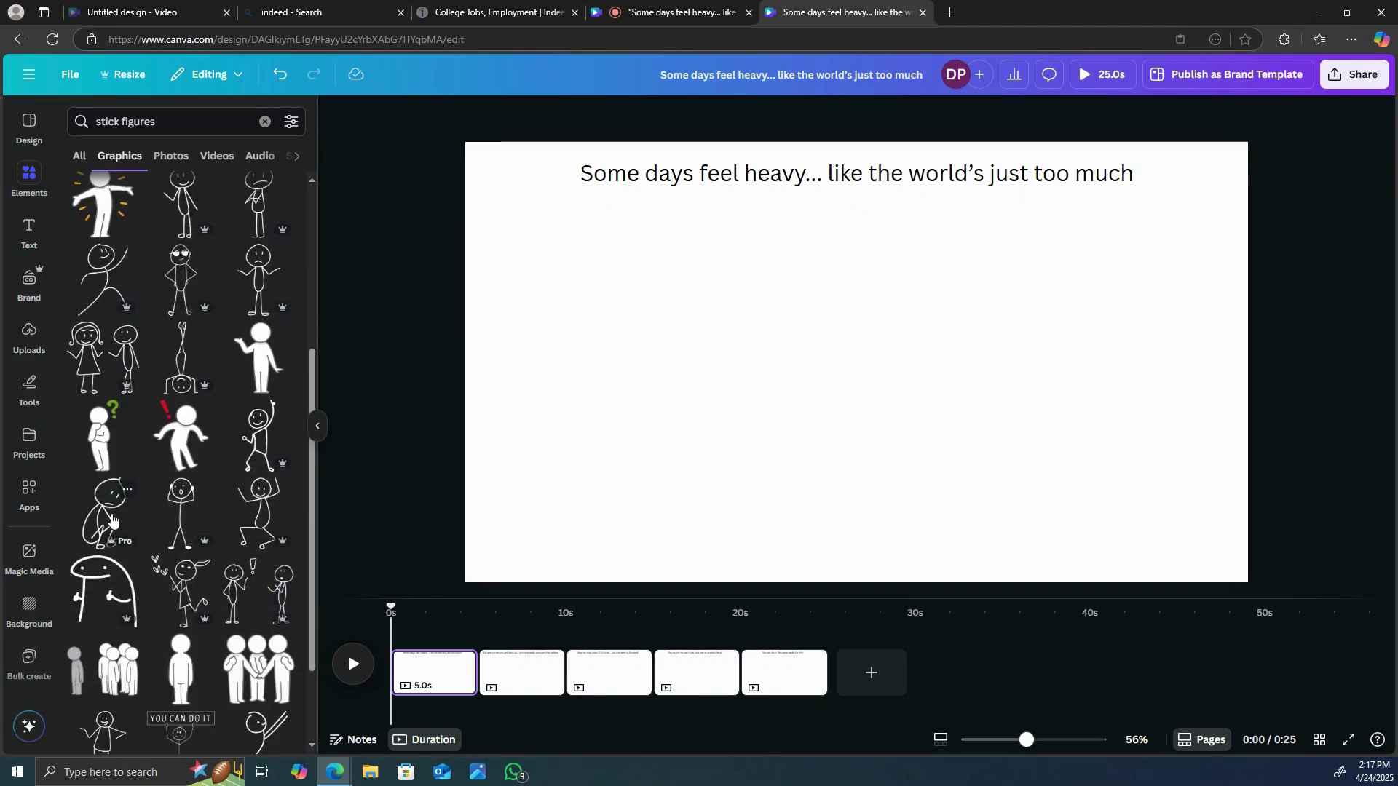
click(120, 514)
drag(914, 451, 1012, 546)
drag(964, 458, 910, 399)
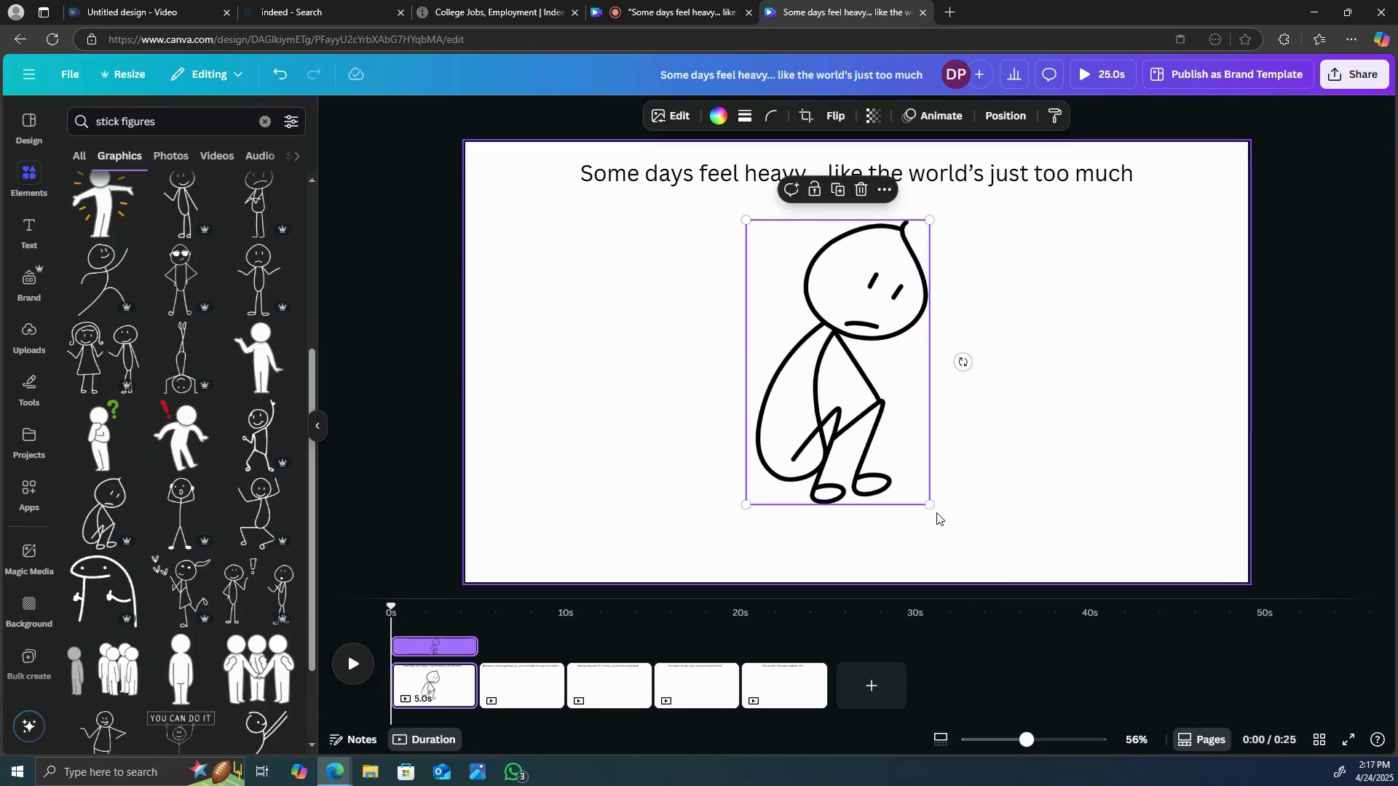
drag(929, 503, 951, 538)
mouse_move(867, 383)
mouse_down()
mouse_move(849, 370)
mouse_move(871, 366)
mouse_move(868, 383)
mouse_up()
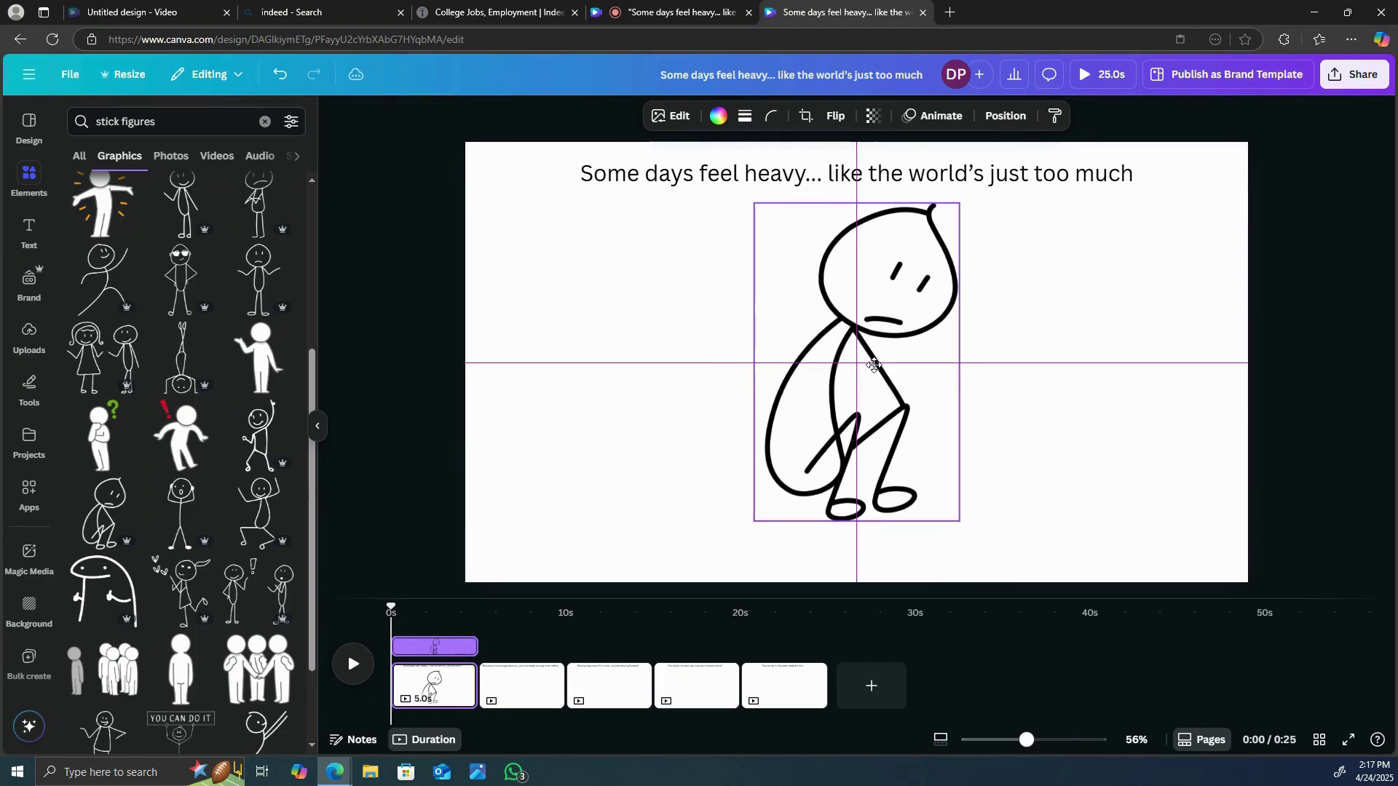
click(735, 591)
- Add the muscular flexing stick figure to the second page, enlarge it and centre it below the caption
drag(391, 609, 520, 614)
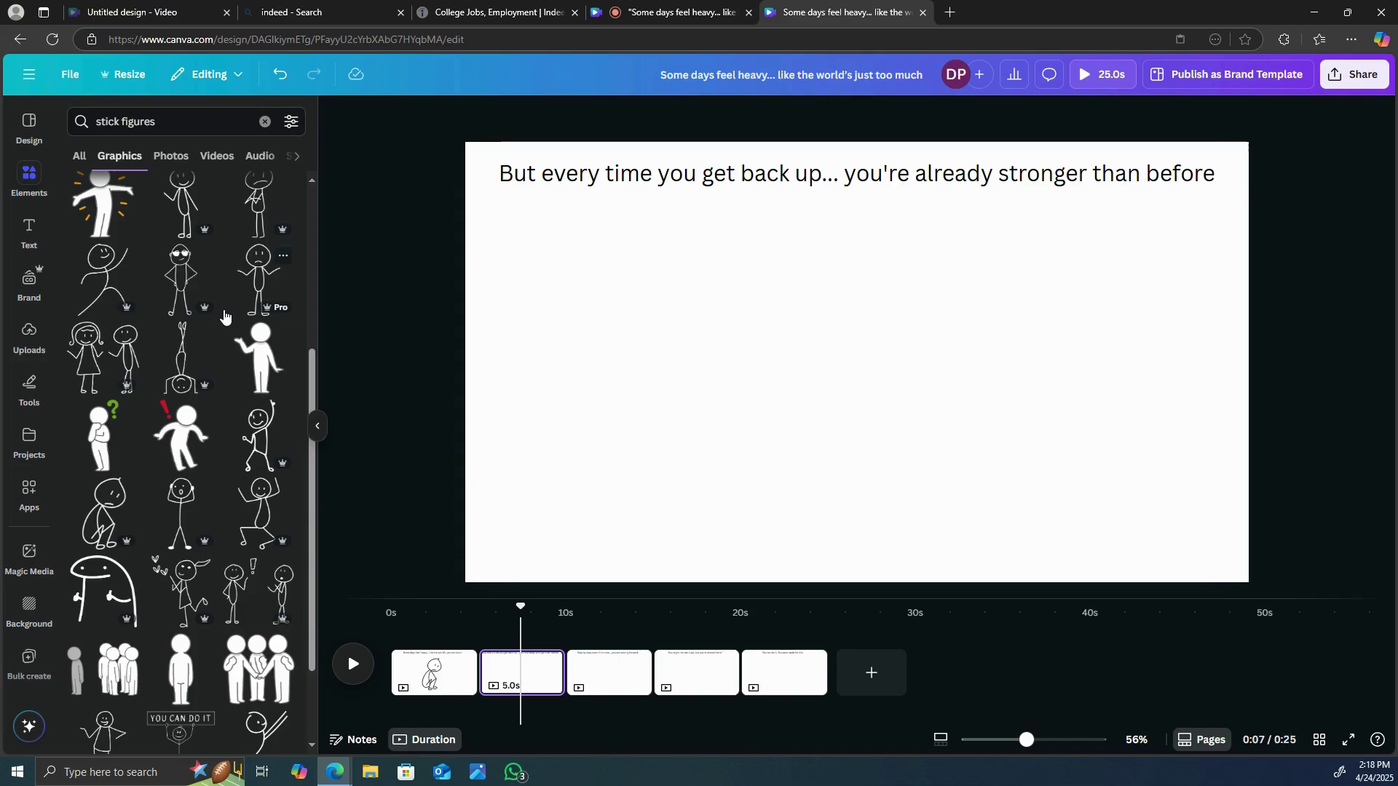
scroll(194, 349, down, 2)
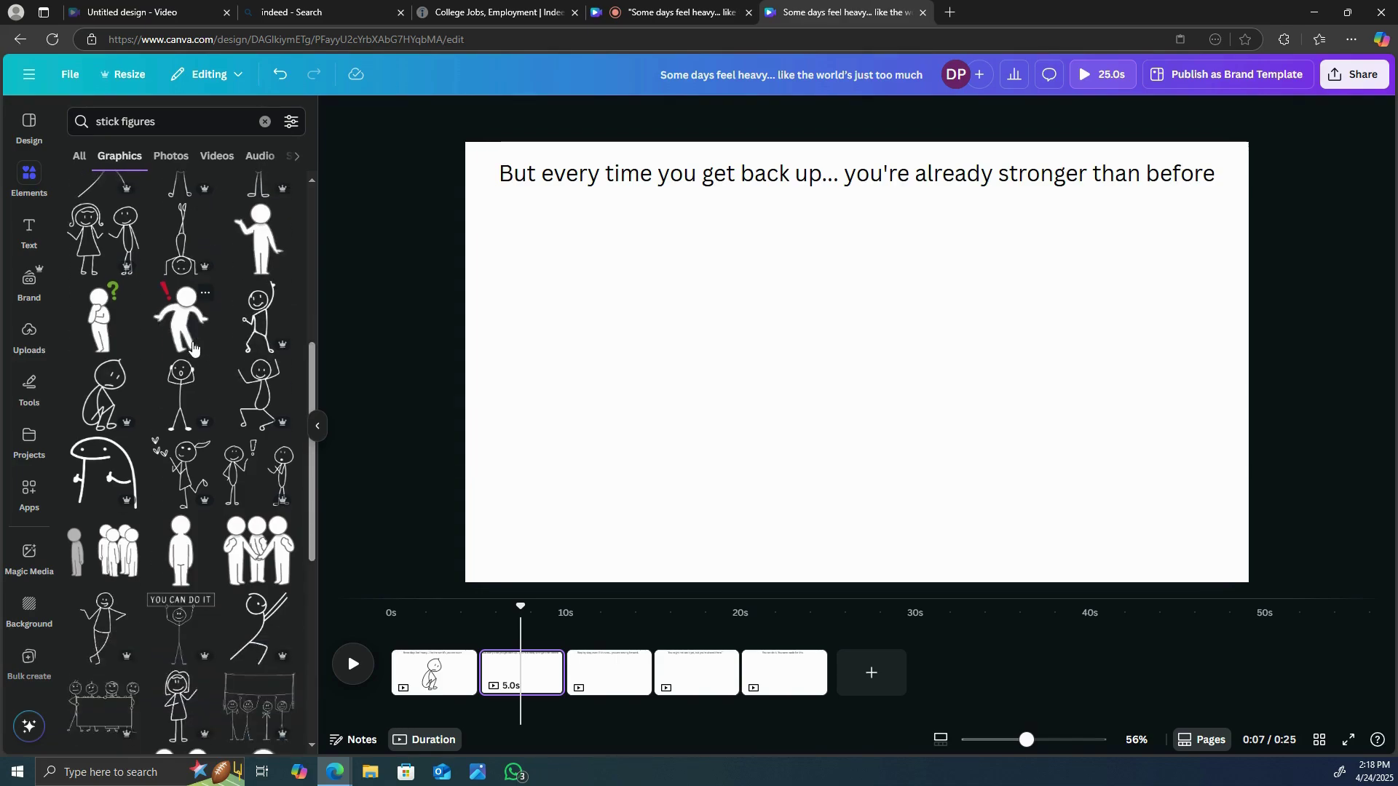
scroll(194, 349, down, 4)
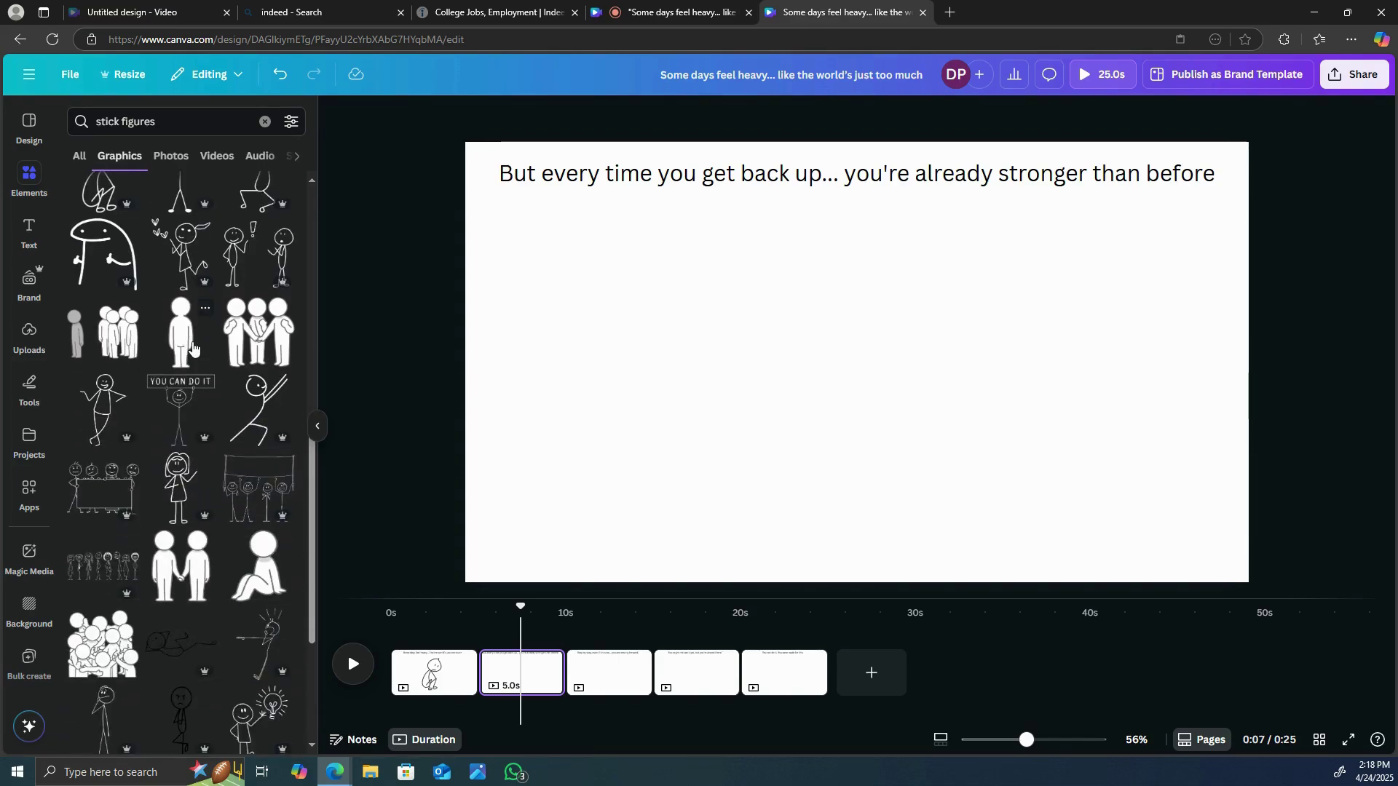
scroll(193, 349, down, 5)
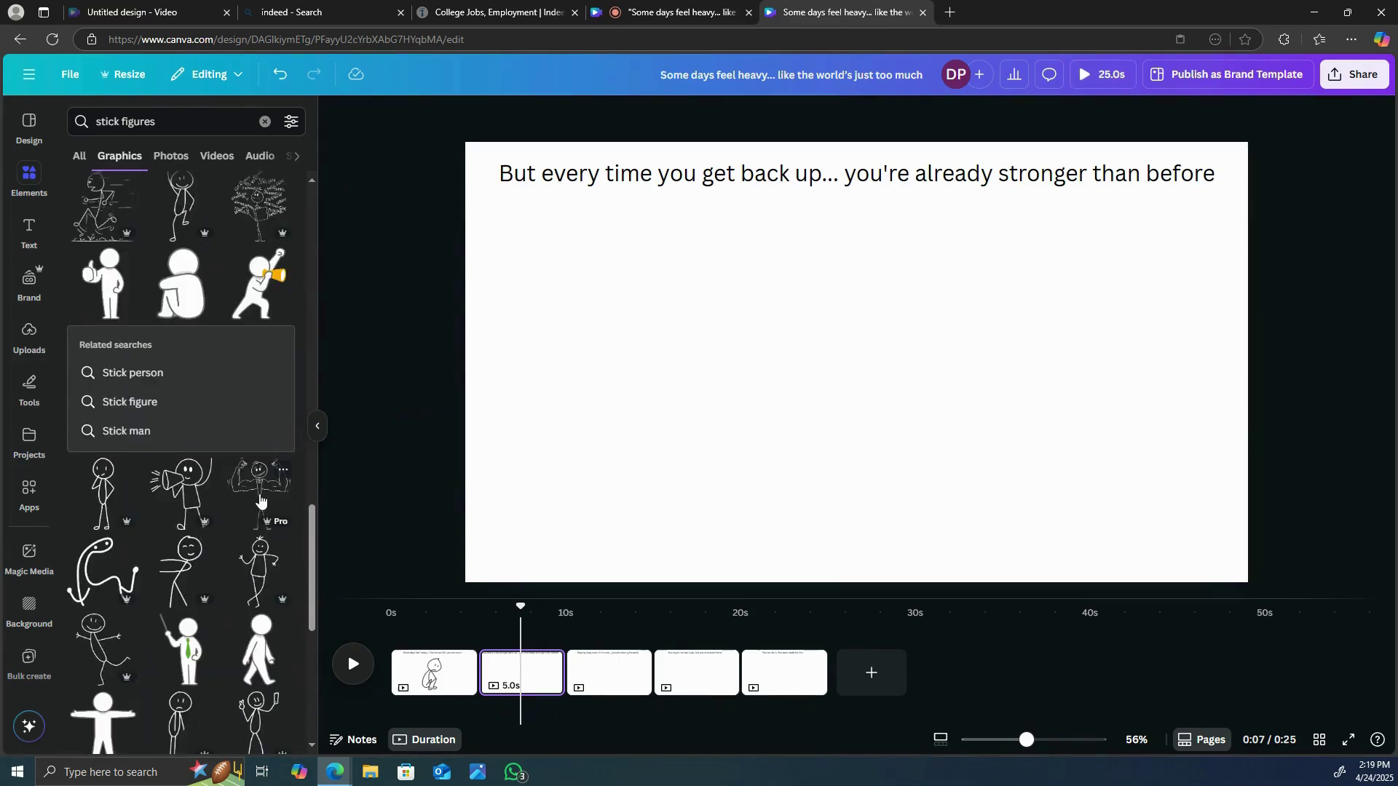
click(291, 488)
drag(933, 450, 890, 406)
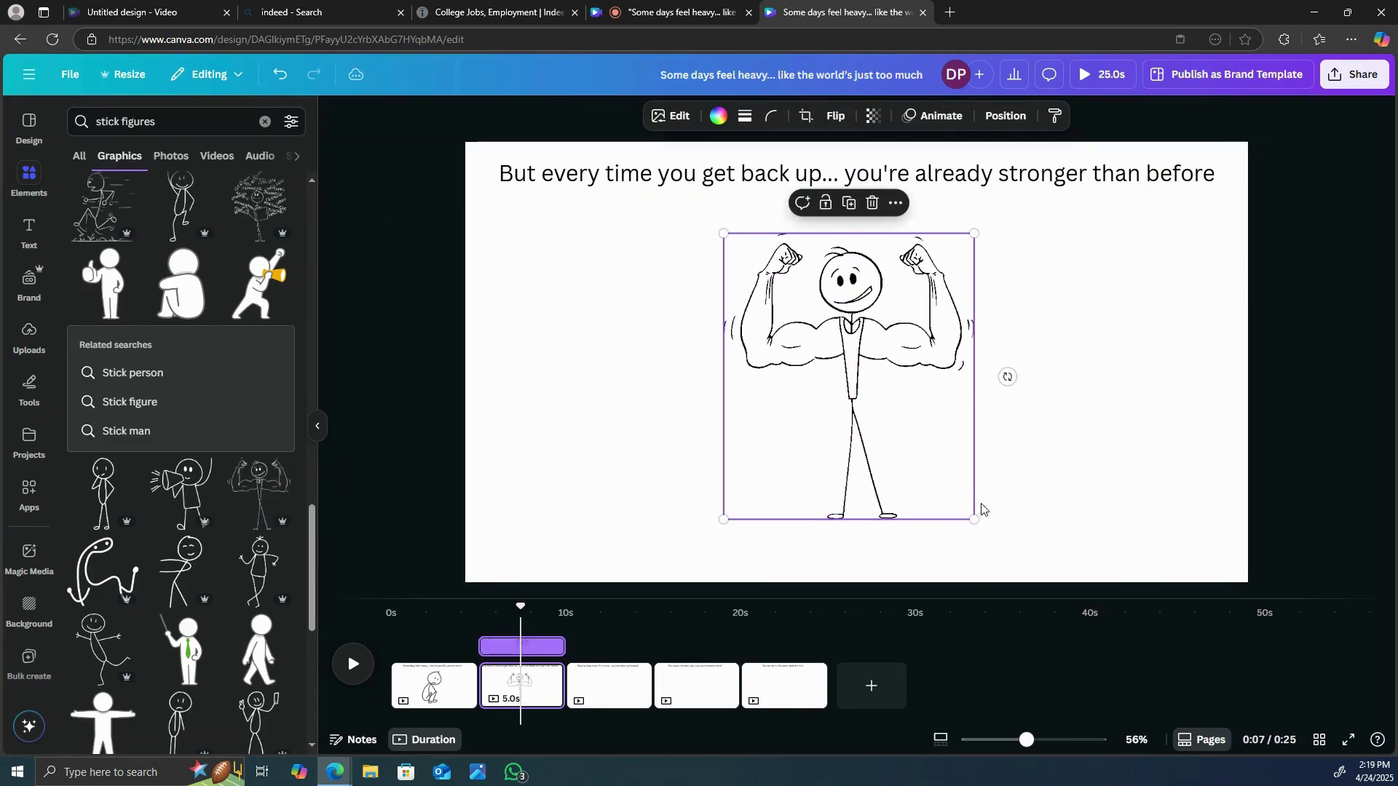
drag(973, 515, 988, 534)
mouse_move(922, 473)
mouse_down()
mouse_move(912, 453)
mouse_move(924, 477)
mouse_up()
- Go to the third page and search the graphics for "stick figures going up stairs"
click(612, 695)
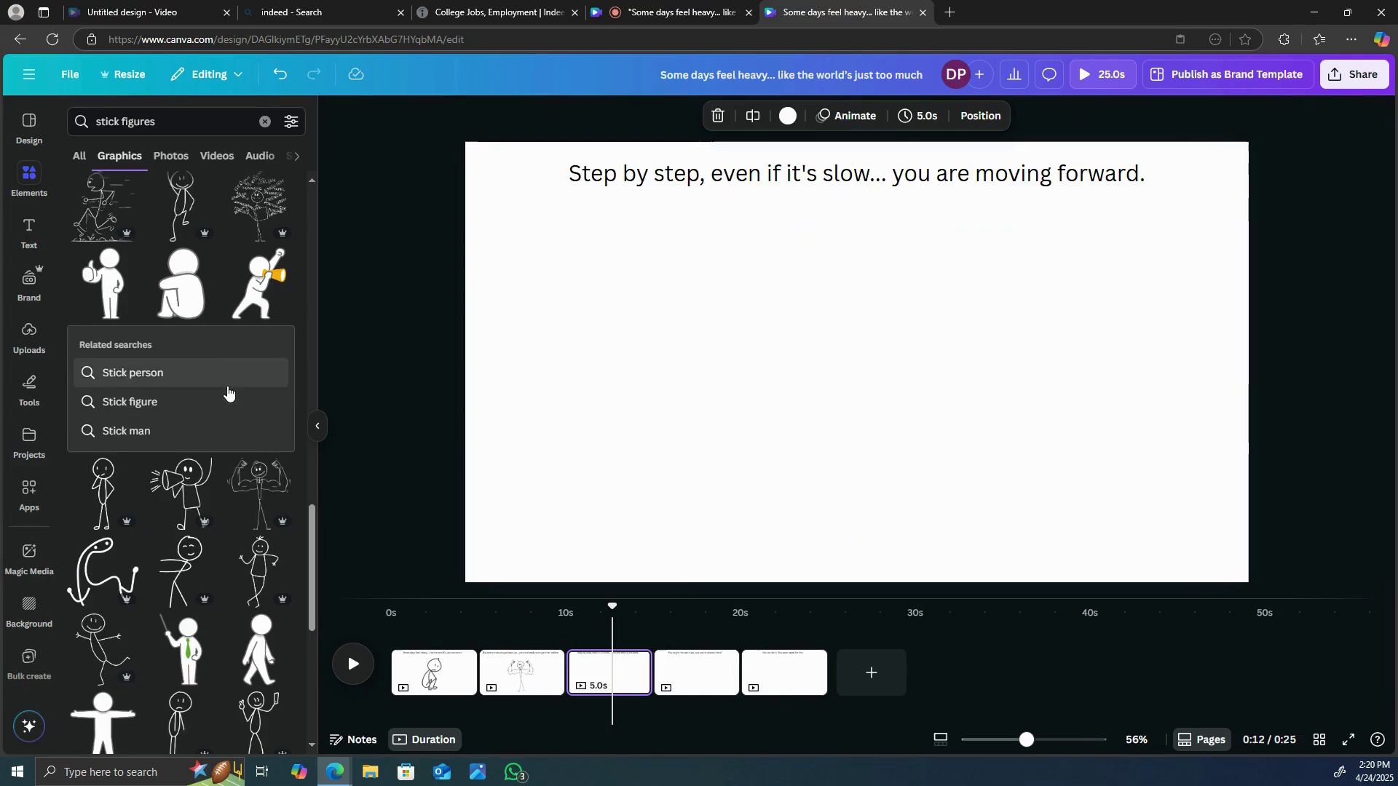
scroll(228, 393, up, 3)
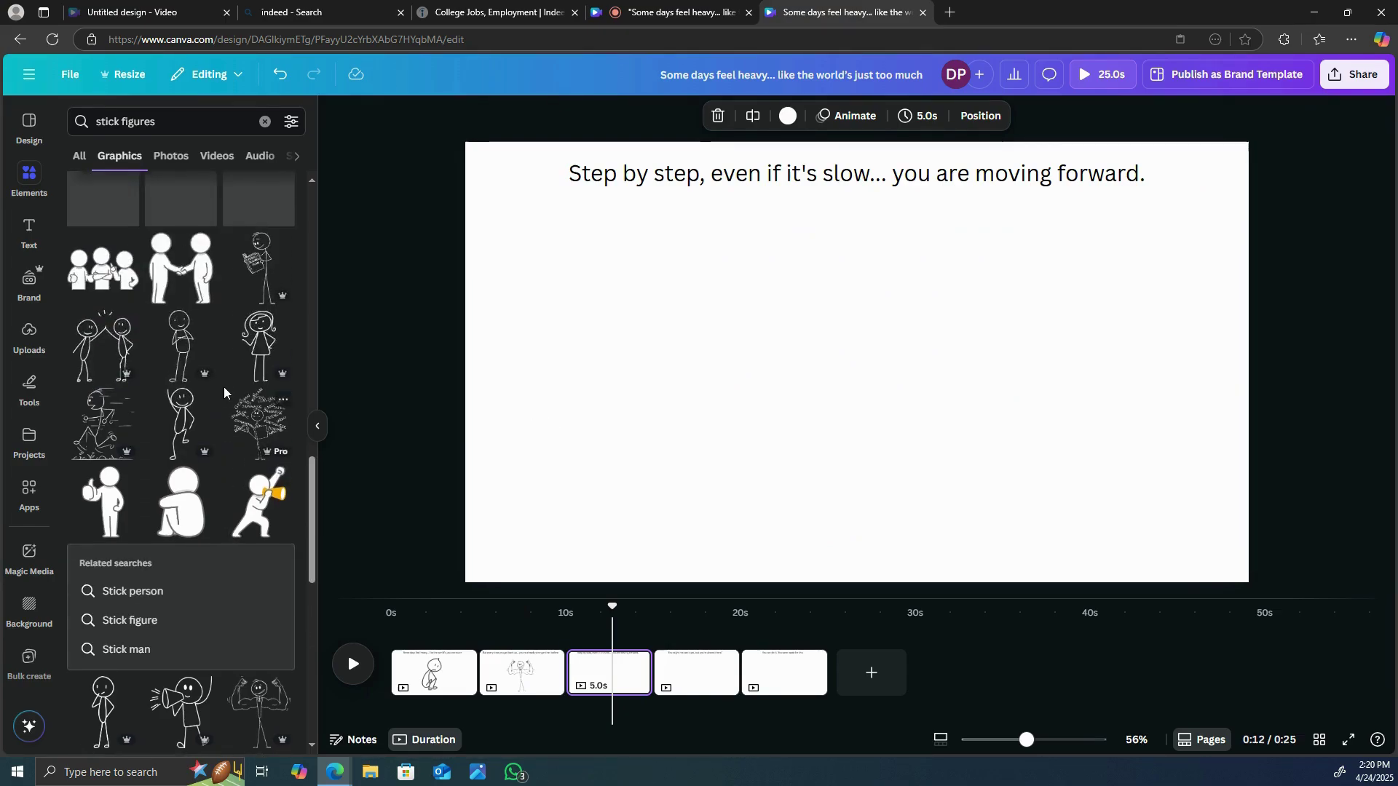
scroll(222, 394, up, 5)
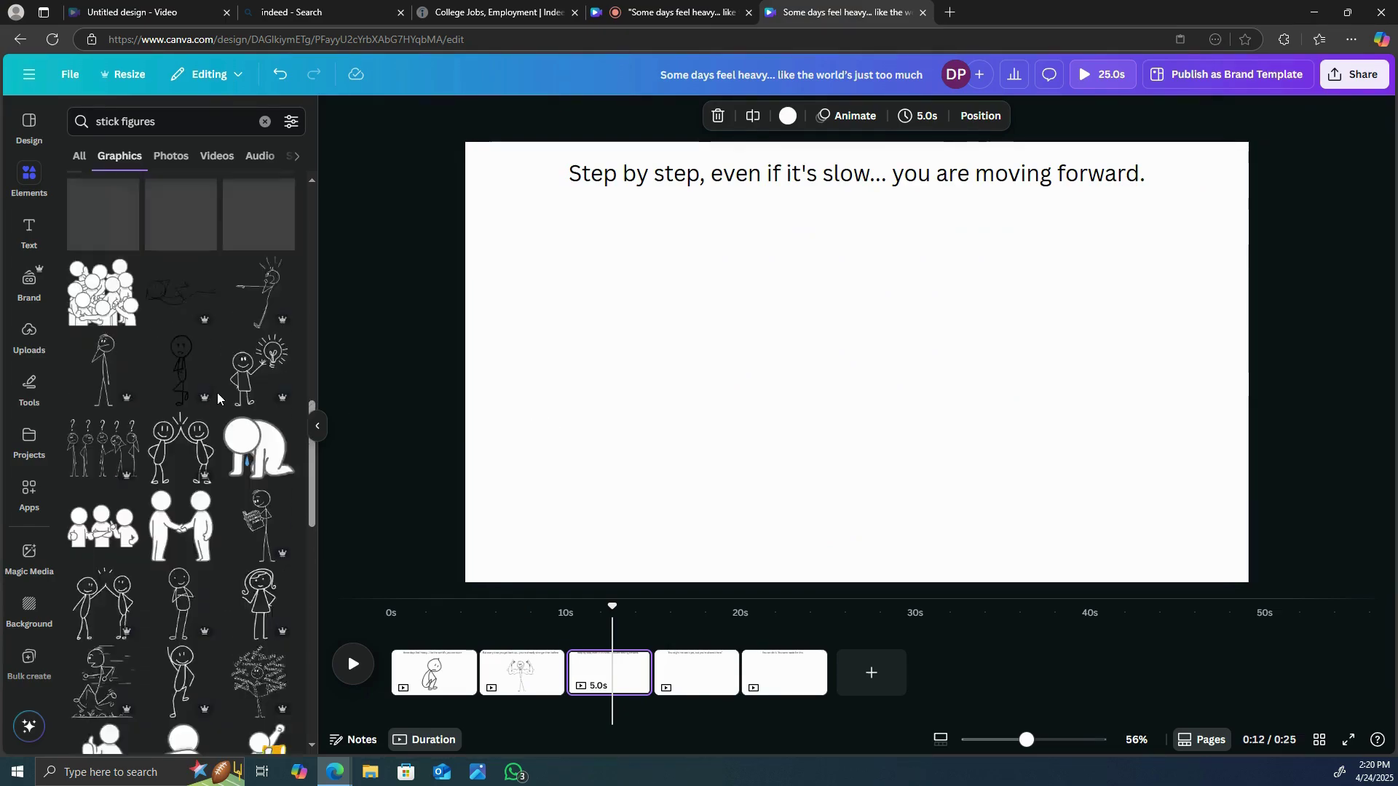
click(203, 125)
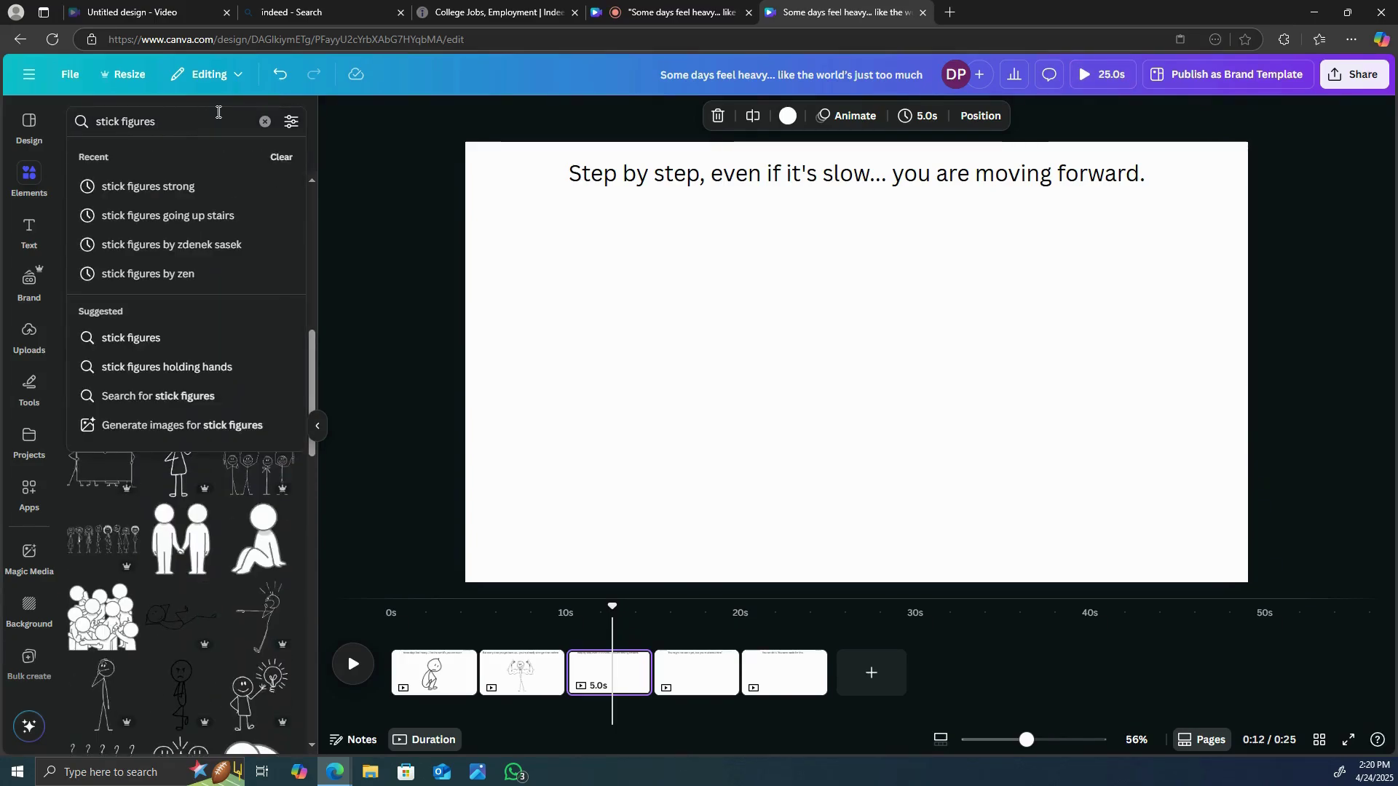
click(240, 215)
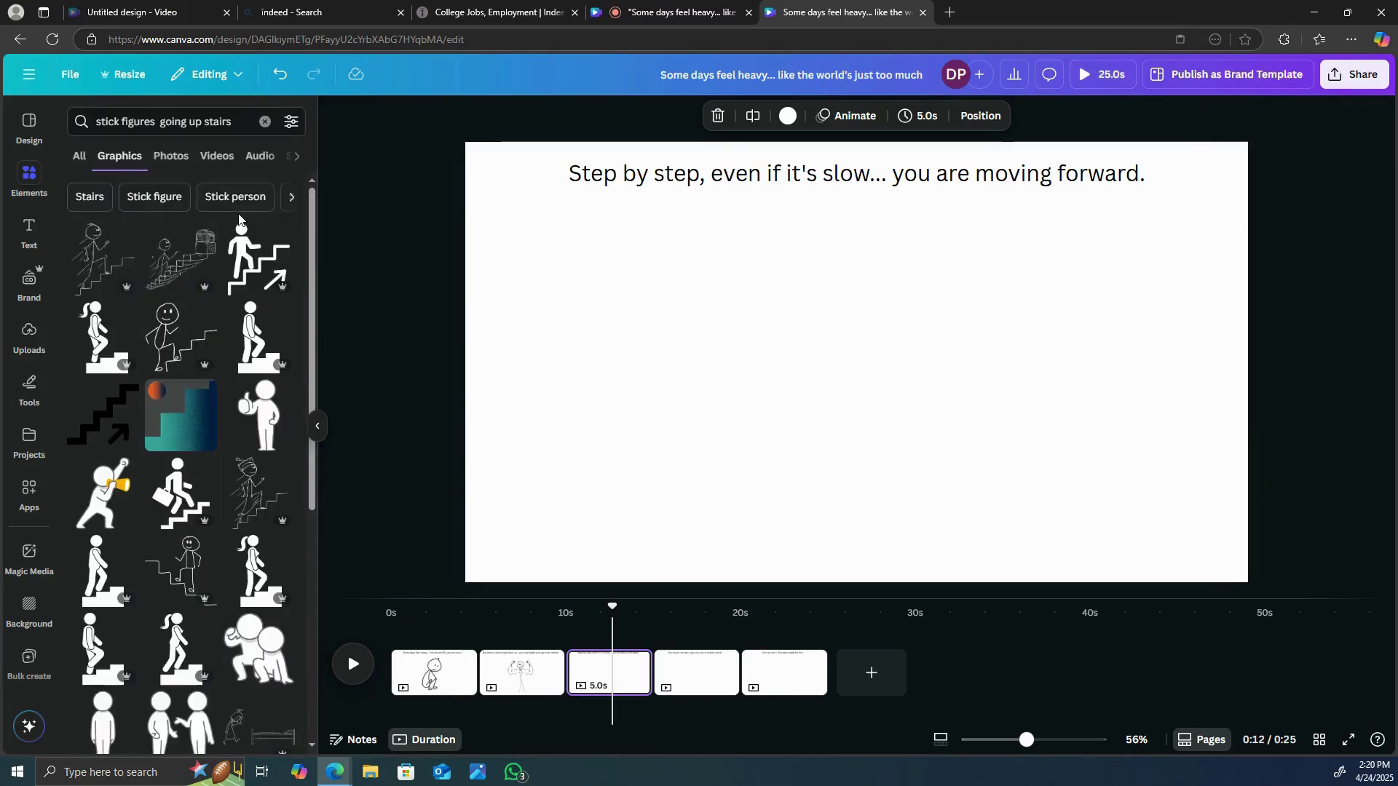
- Add the smiling stick figure climbing stairs to the third page, enlarge it and centre it below the caption
click(183, 323)
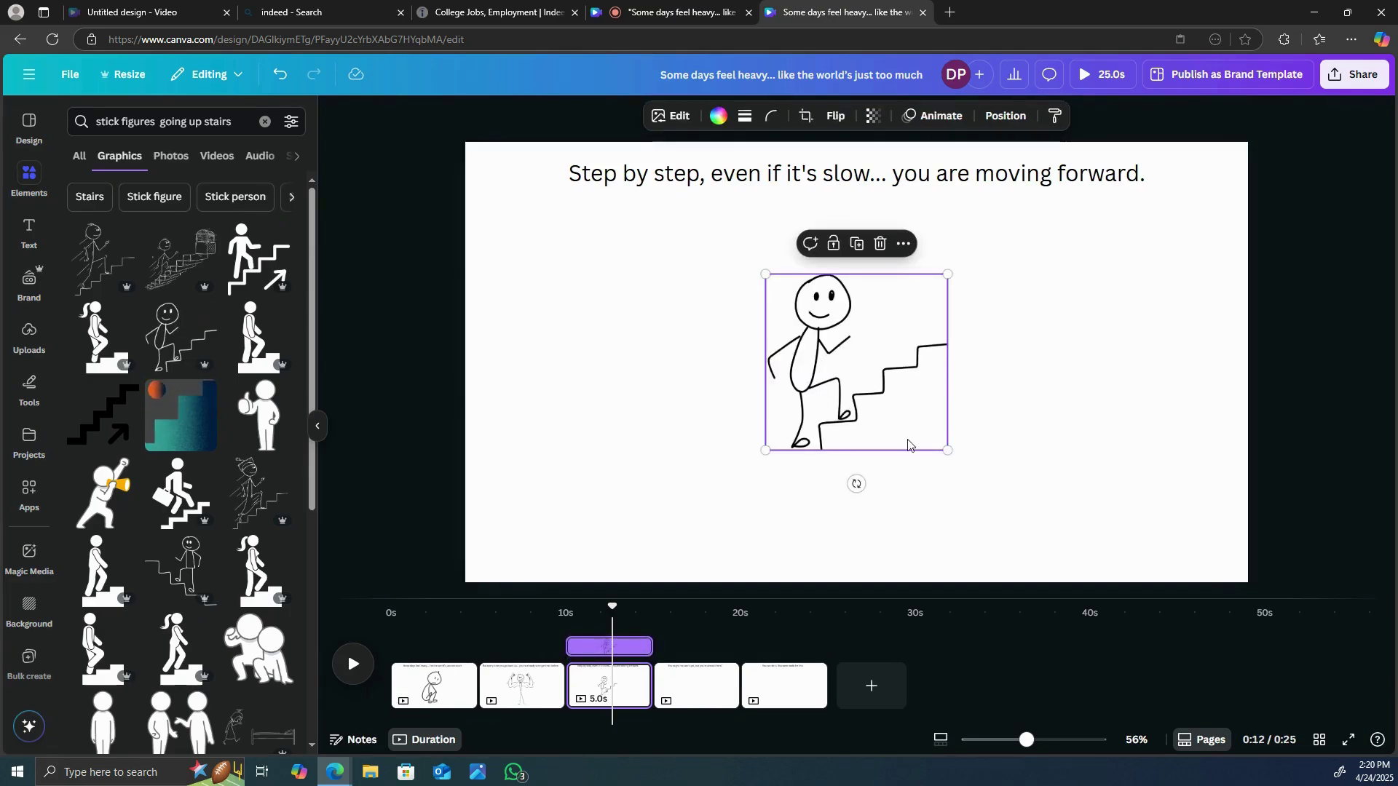
drag(946, 451, 1015, 565)
drag(926, 375, 886, 355)
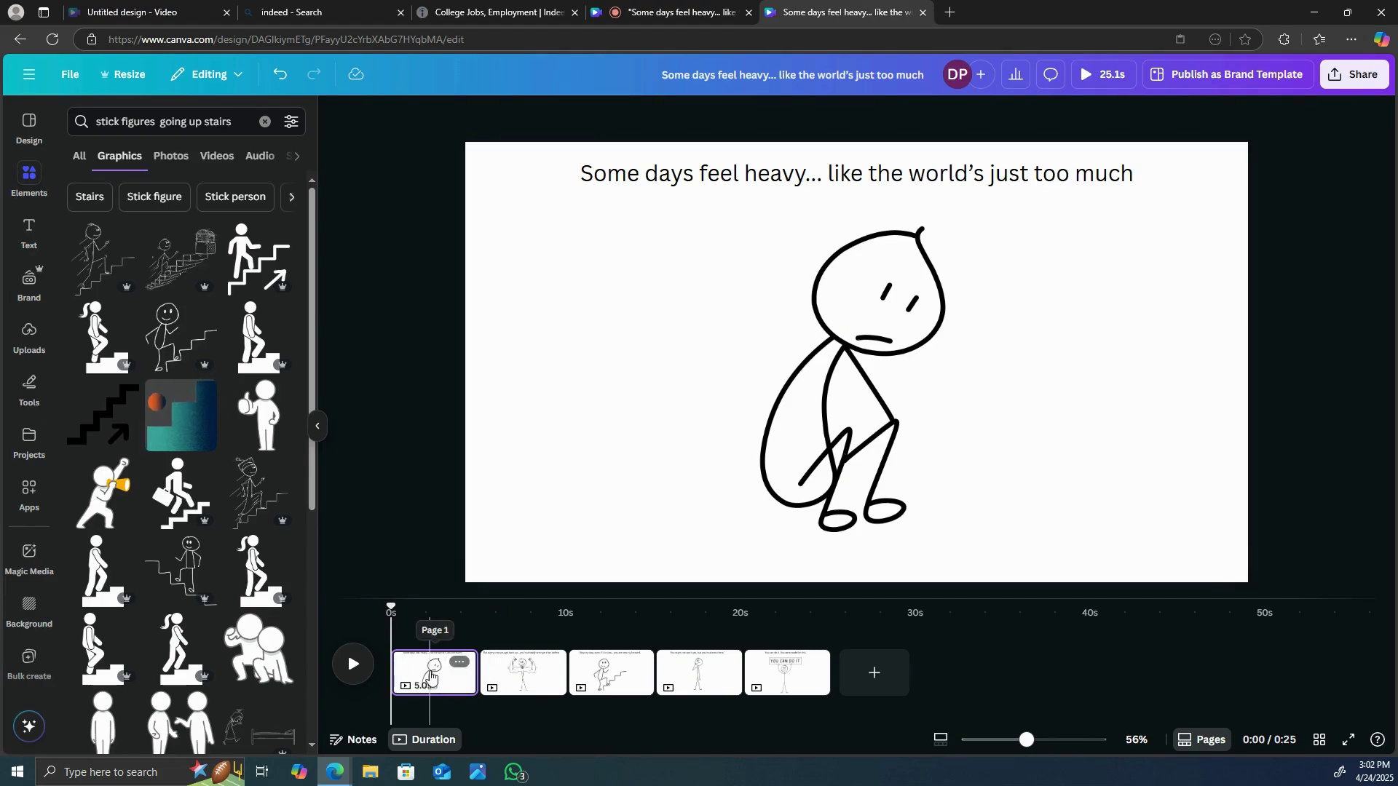
- Record a voice-over of the first page's caption with the Record yourself studio and save it to the design
click(431, 676)
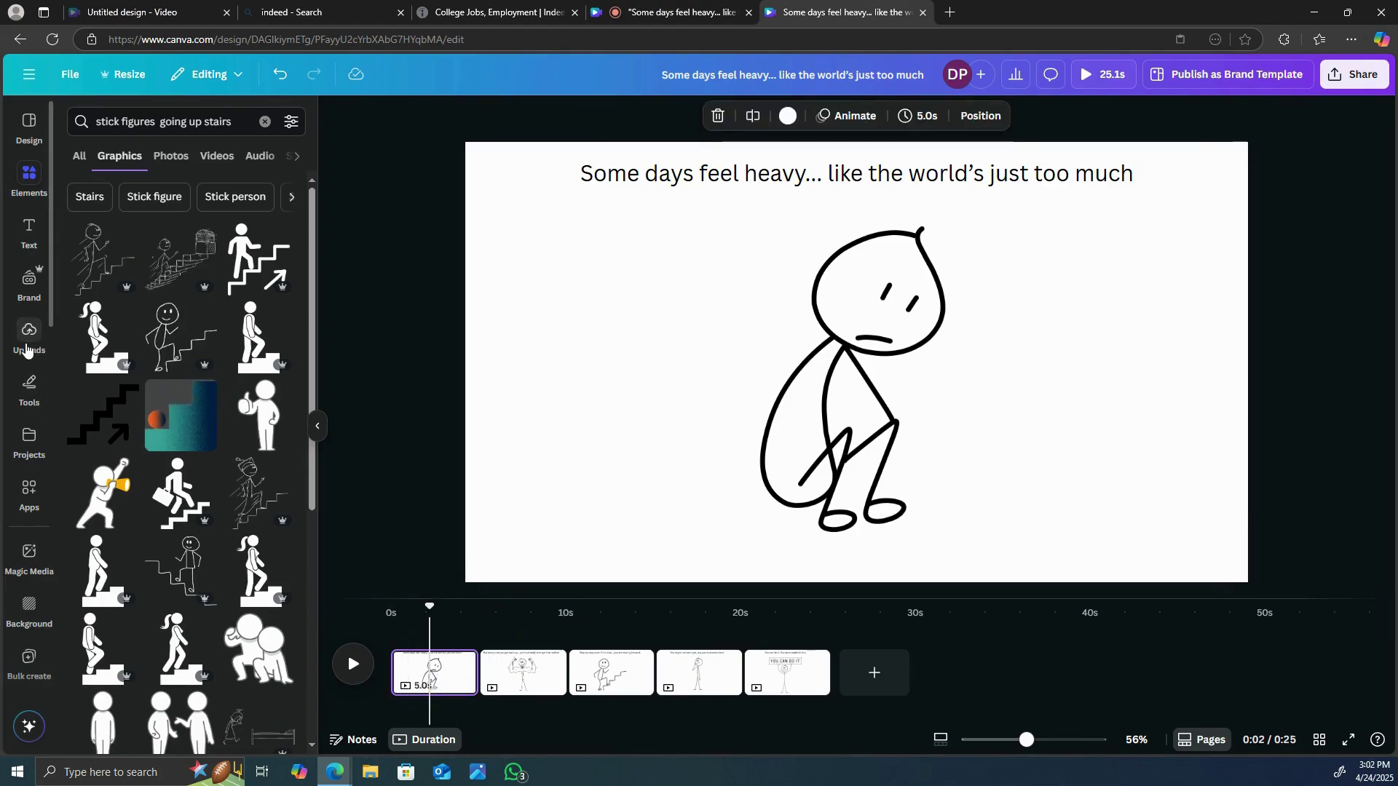
click(27, 339)
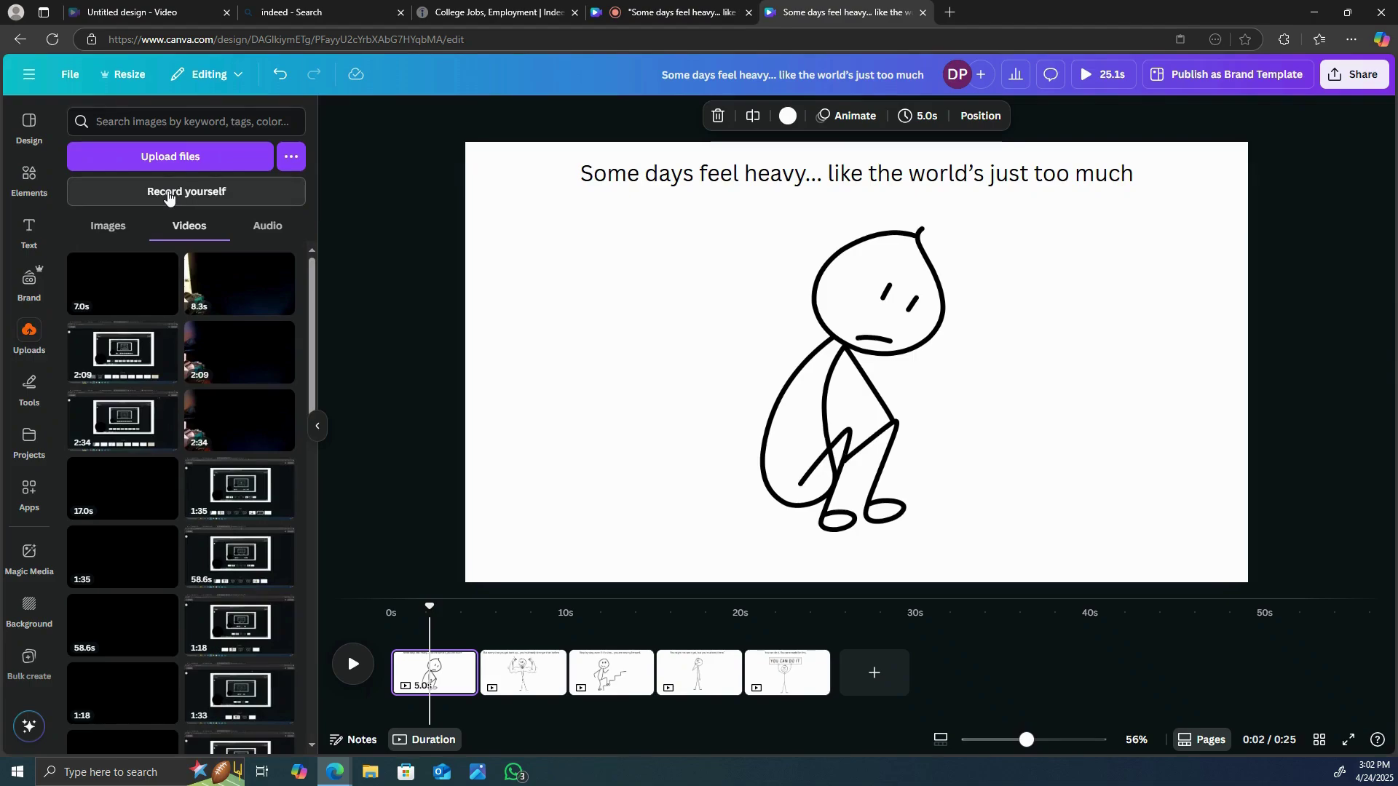
click(168, 193)
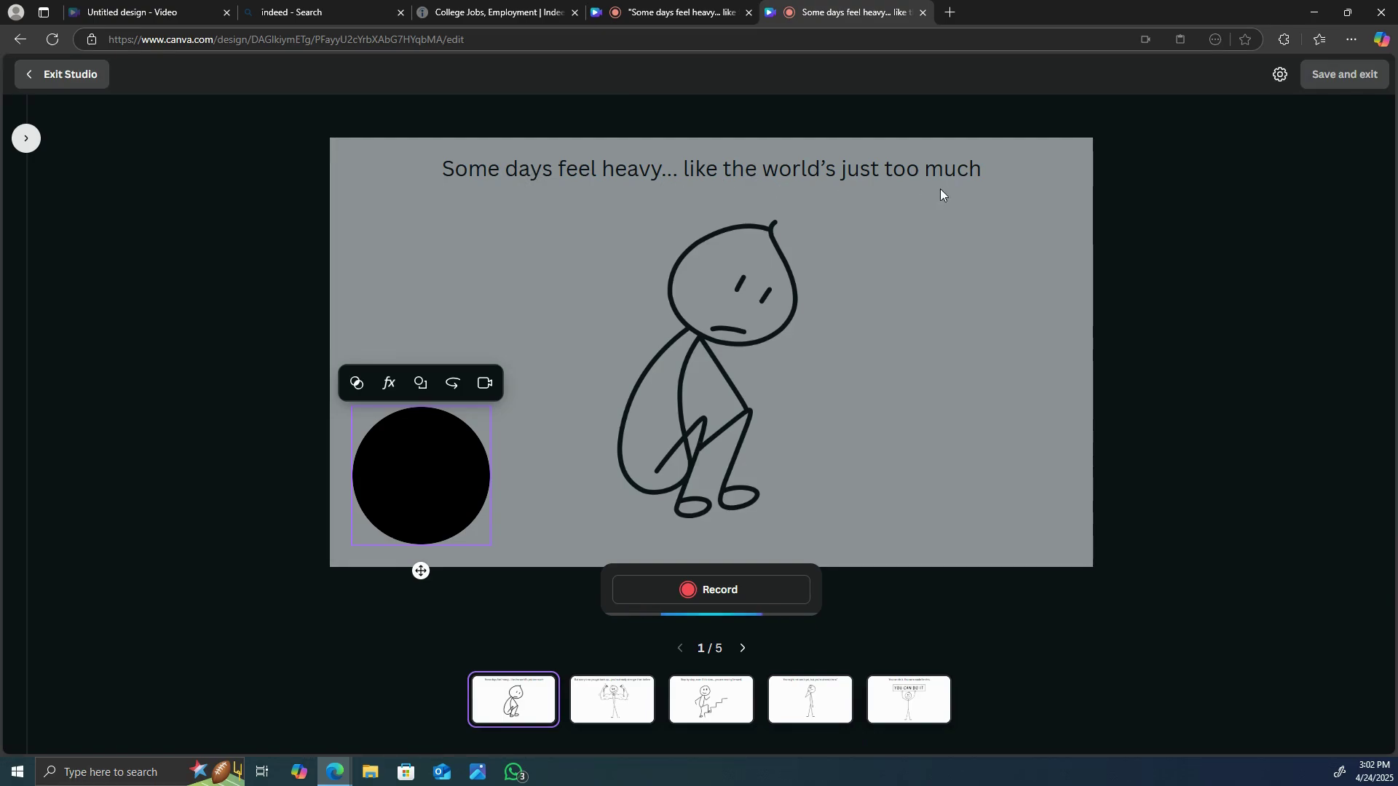
click(736, 597)
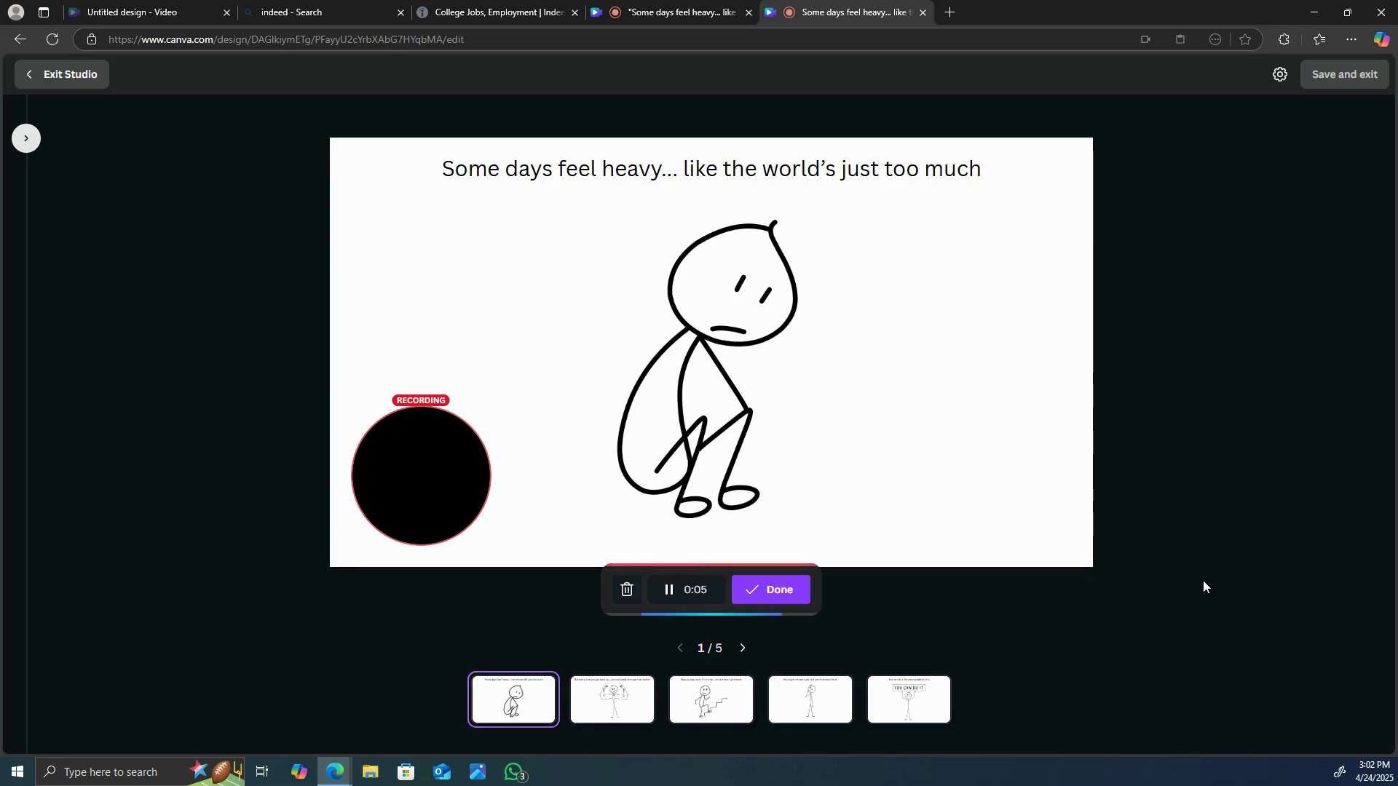
click(780, 591)
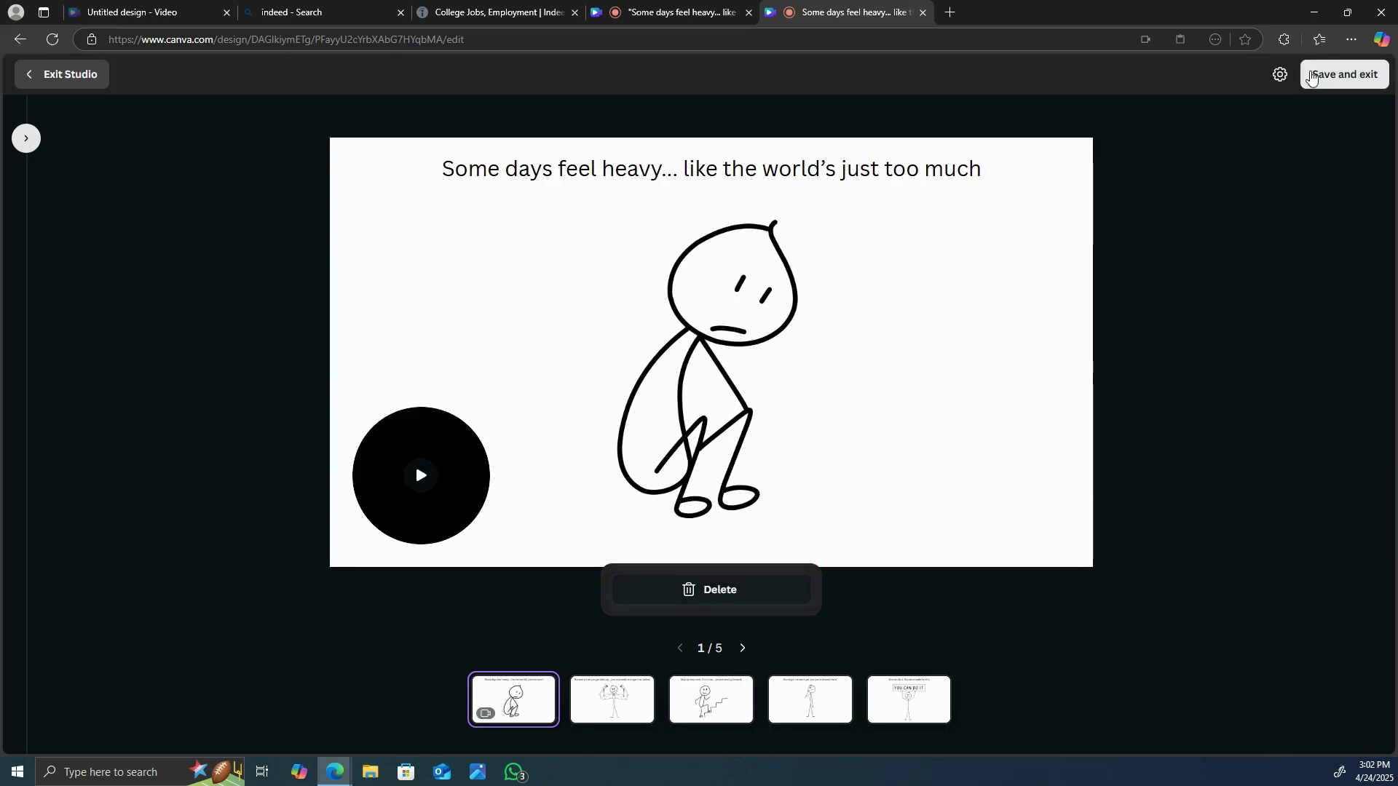
click(1333, 82)
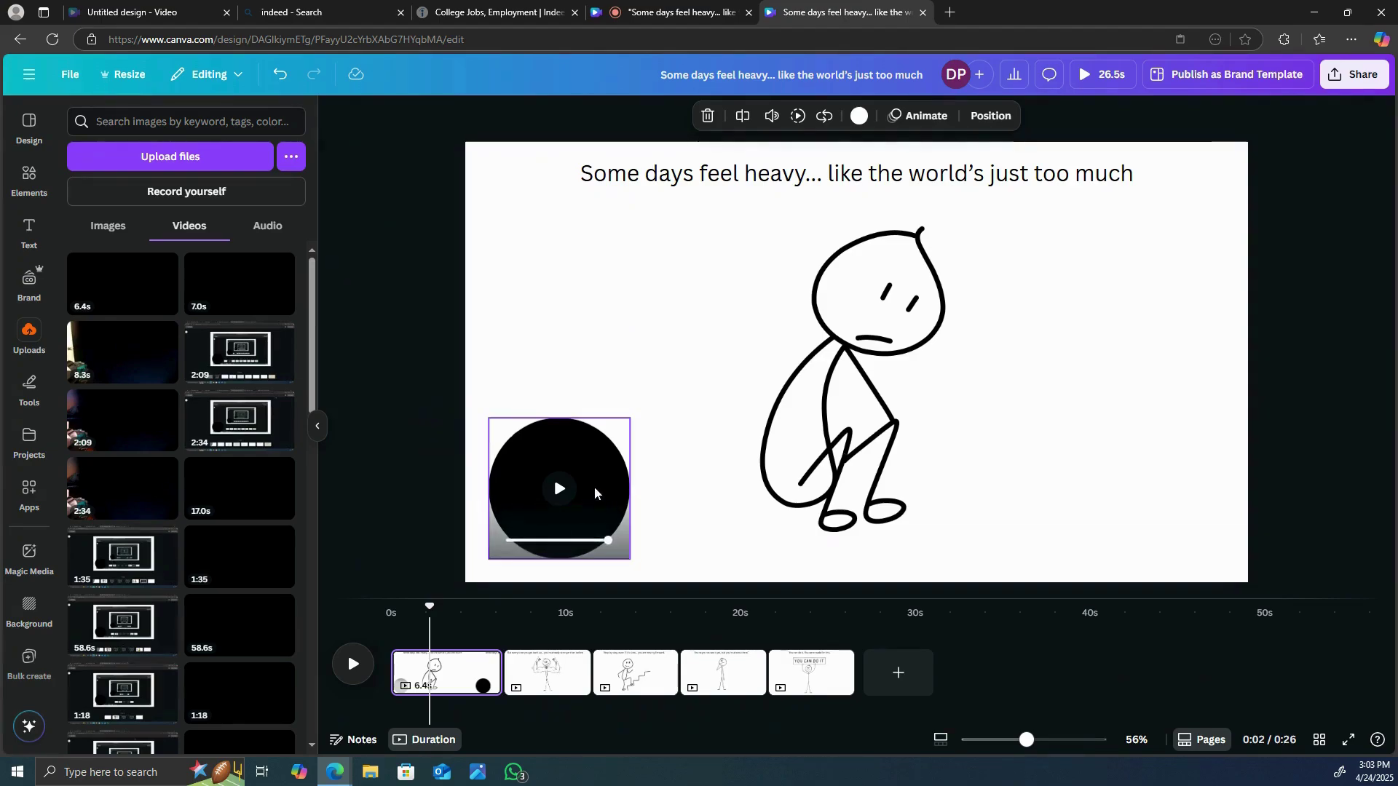
- Play the first page's recording from the start and trim the page's beginning to a duration of 3.6 seconds
drag(430, 607, 391, 608)
click(353, 665)
click(348, 666)
drag(403, 667, 420, 678)
click(353, 664)
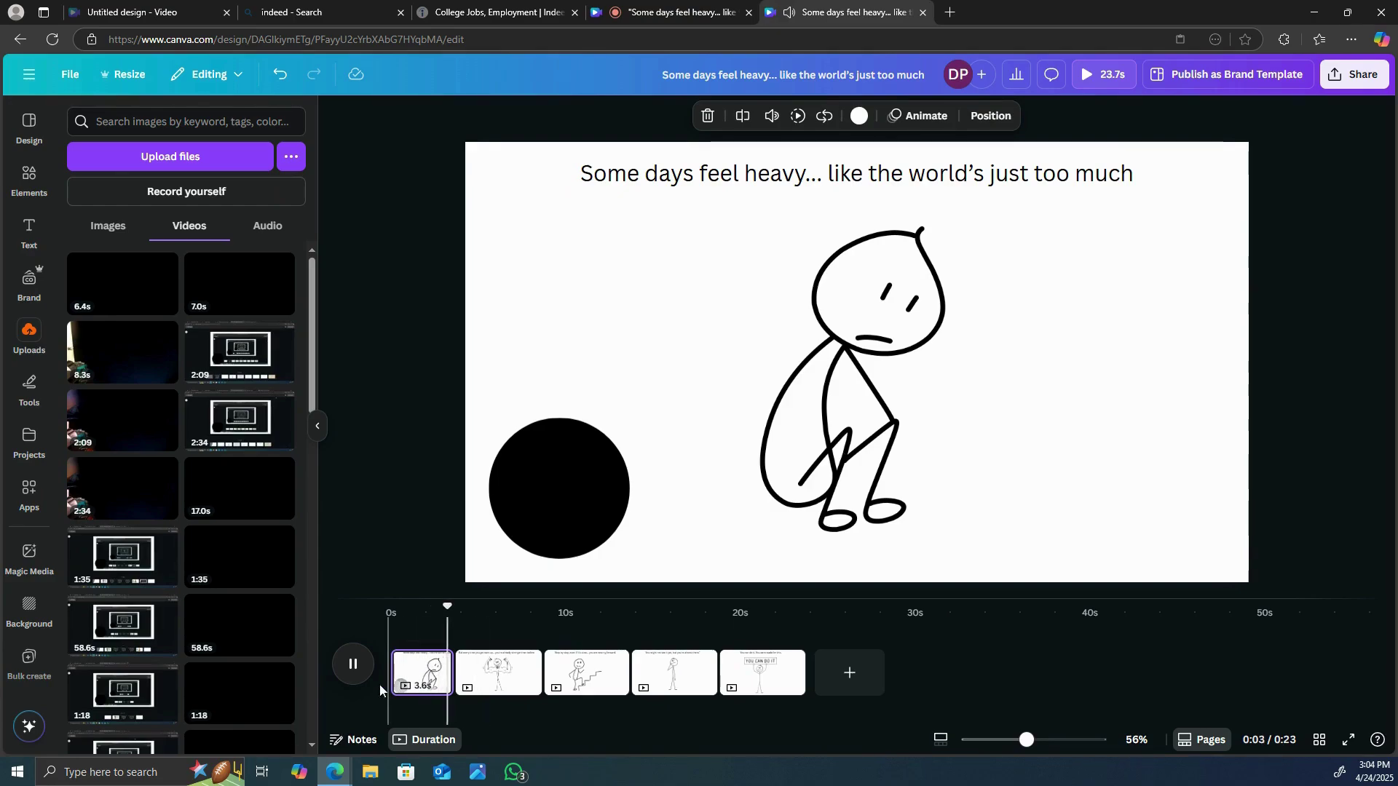
click(353, 666)
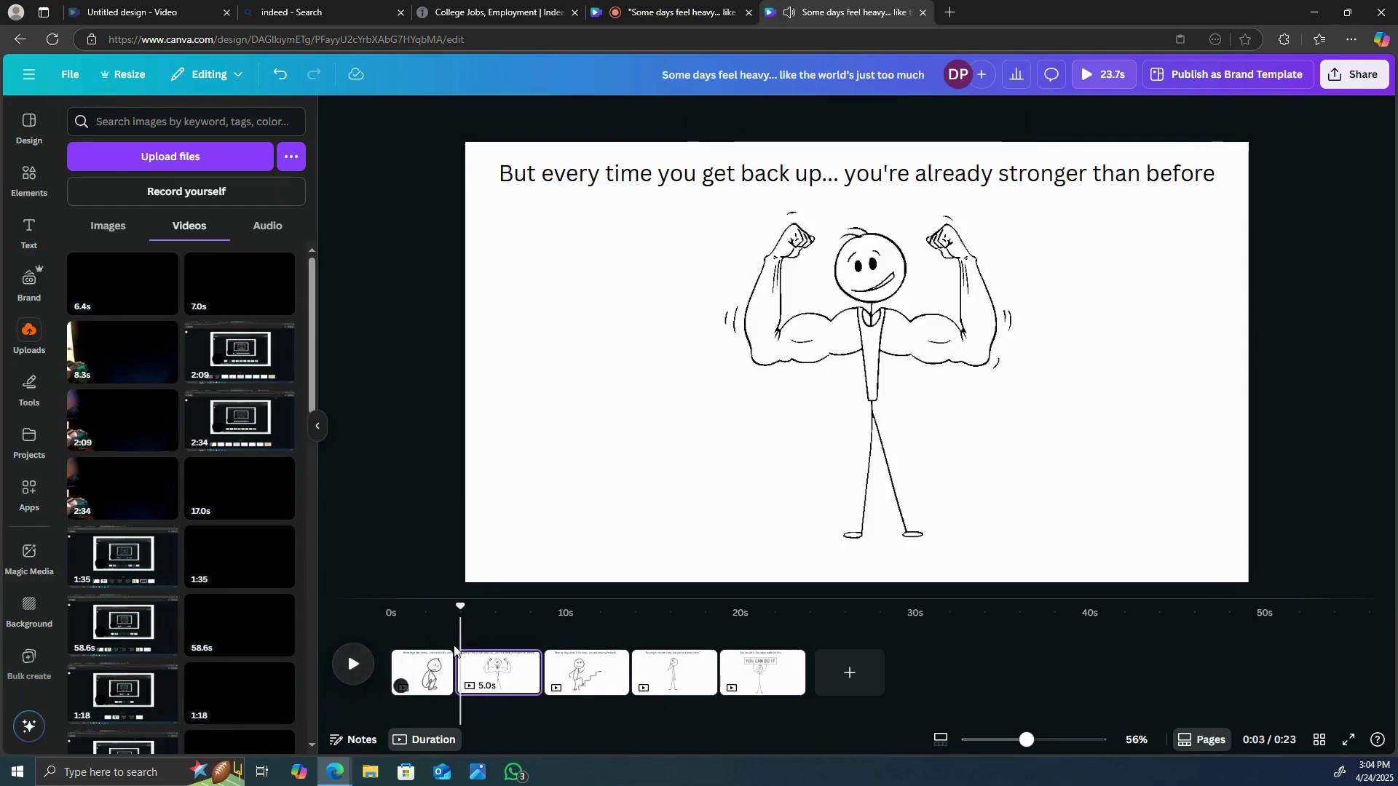
- Record a voice-over for the second page in the recording studio and save it to the design
drag(462, 607, 475, 609)
click(496, 666)
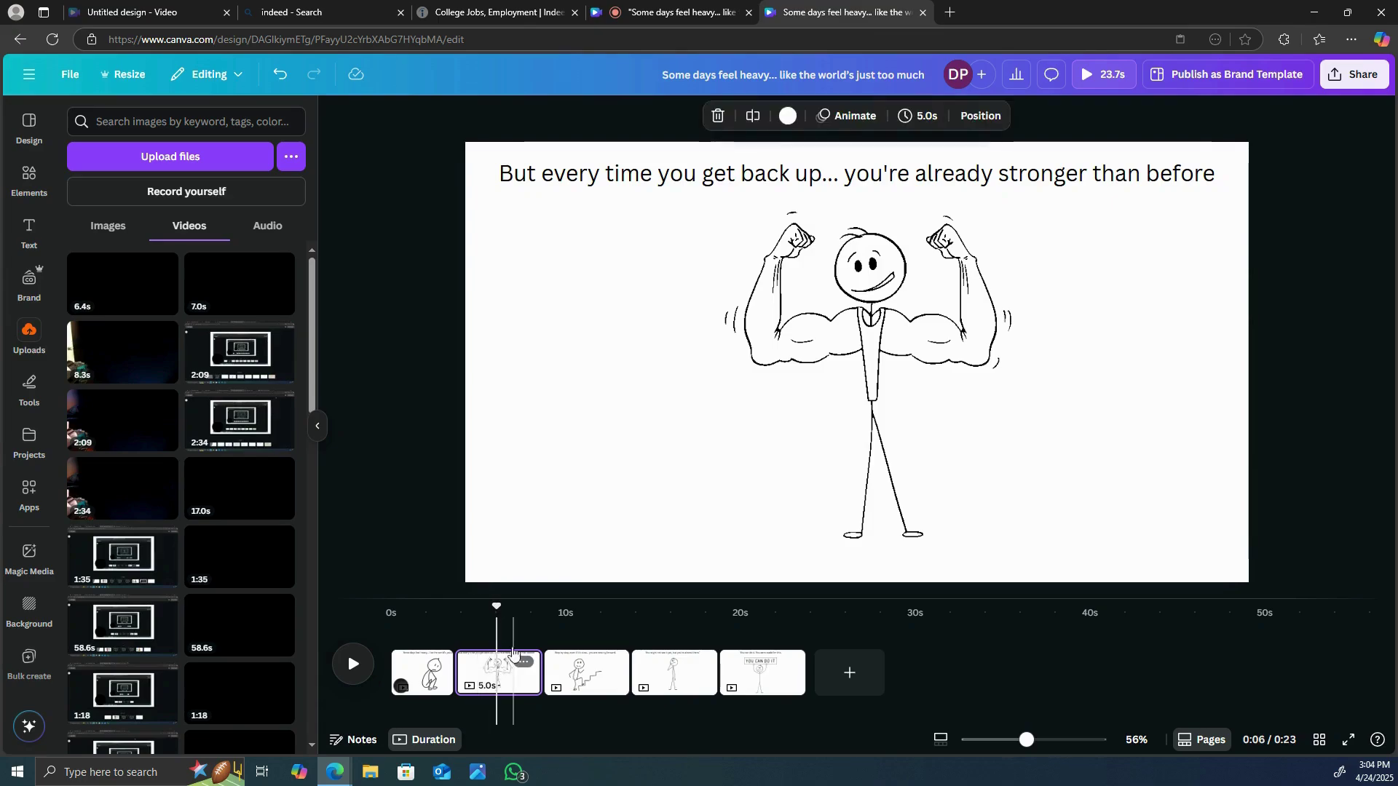
click(249, 191)
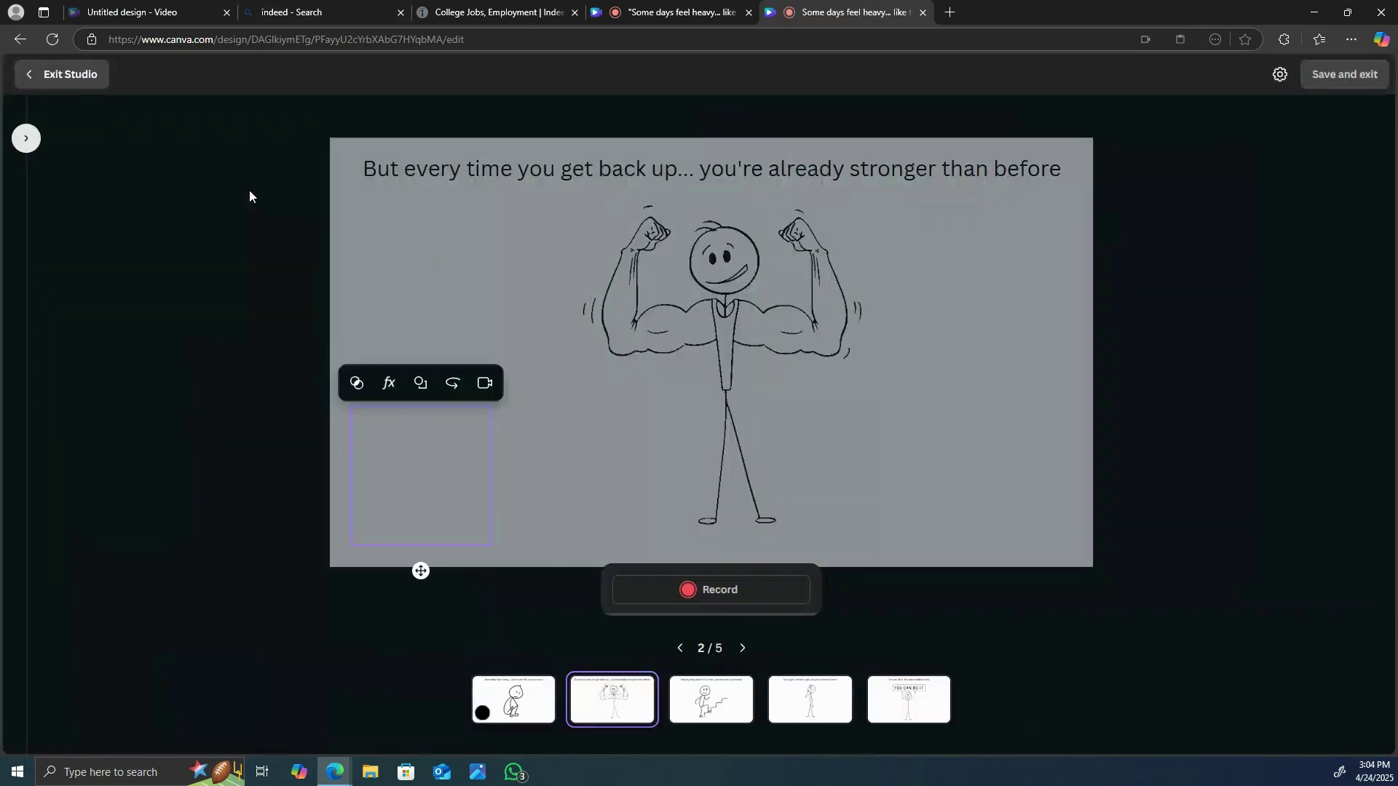
click(731, 591)
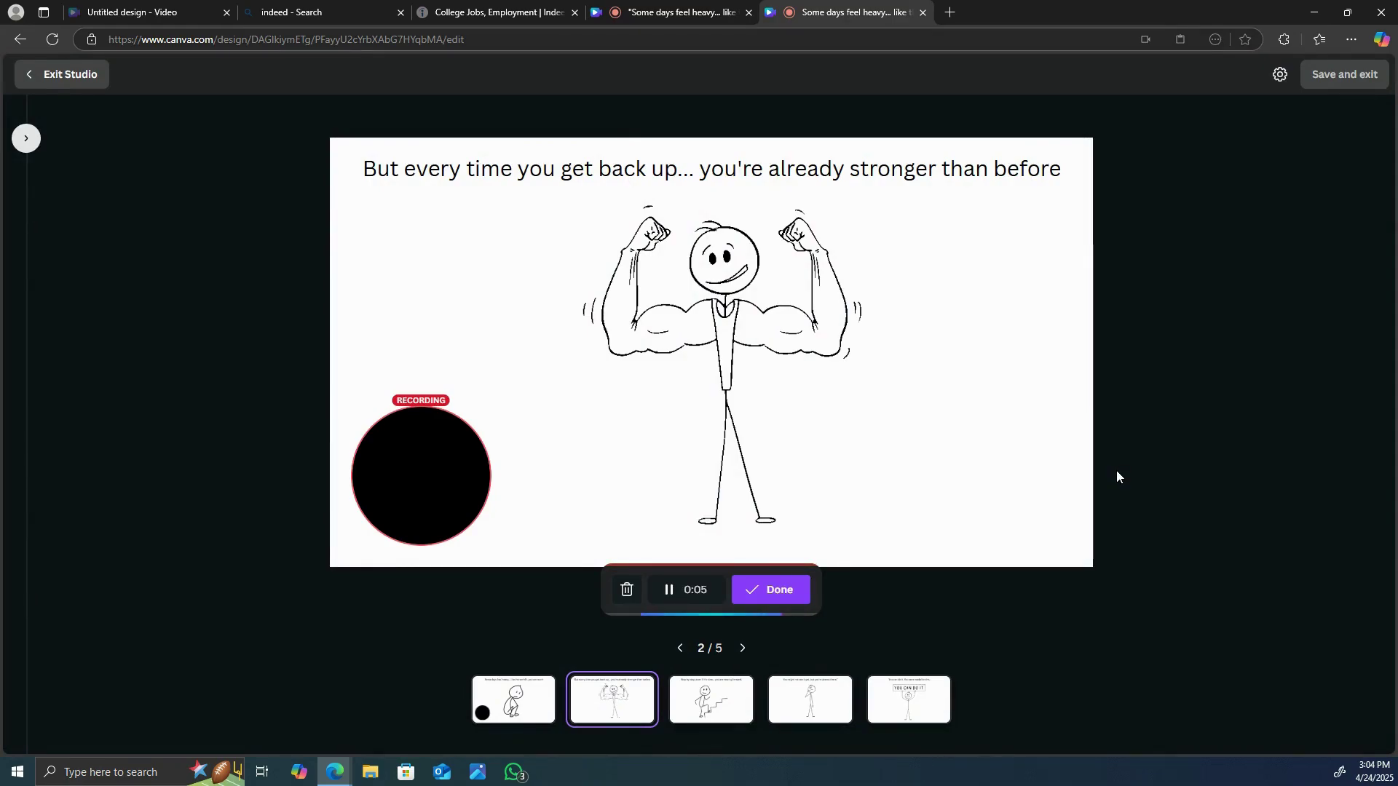
click(775, 588)
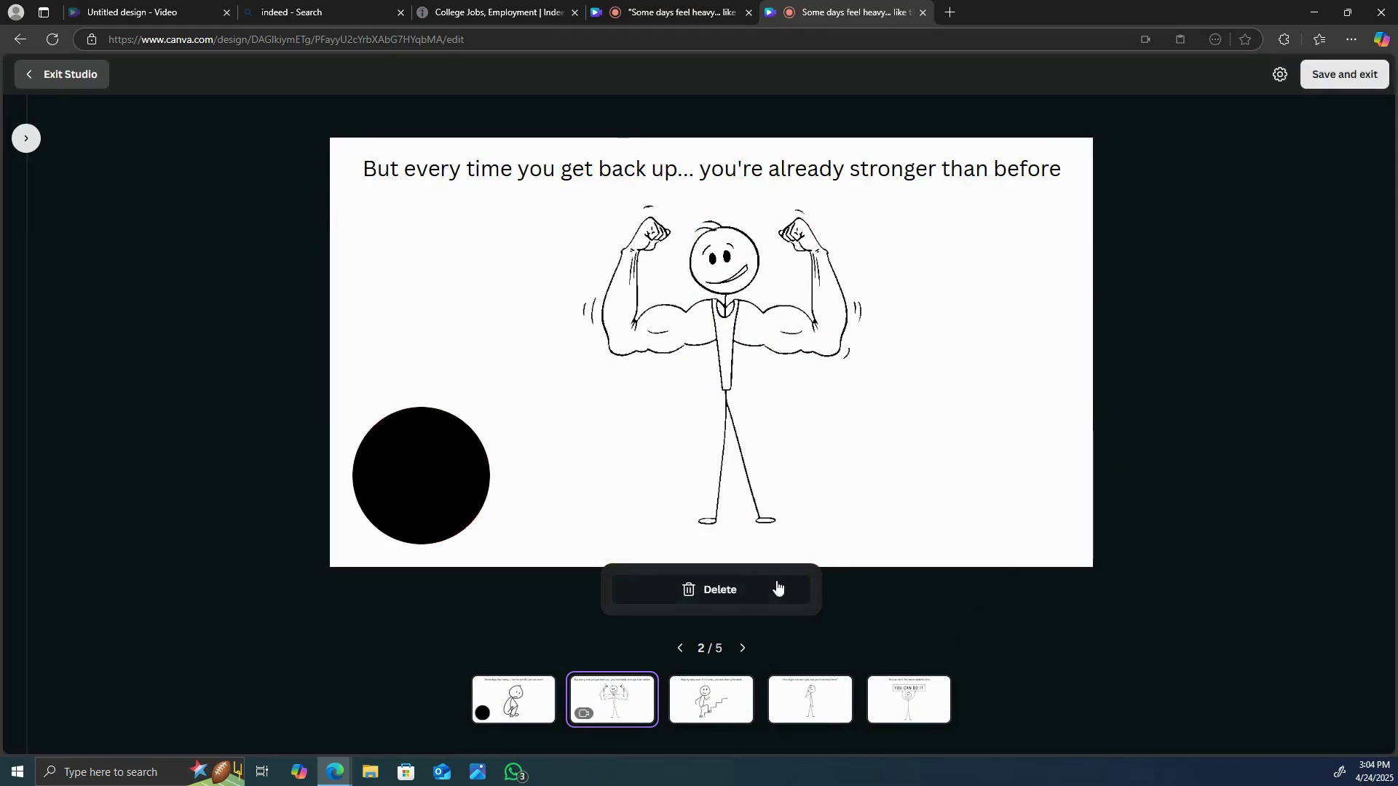
click(1354, 82)
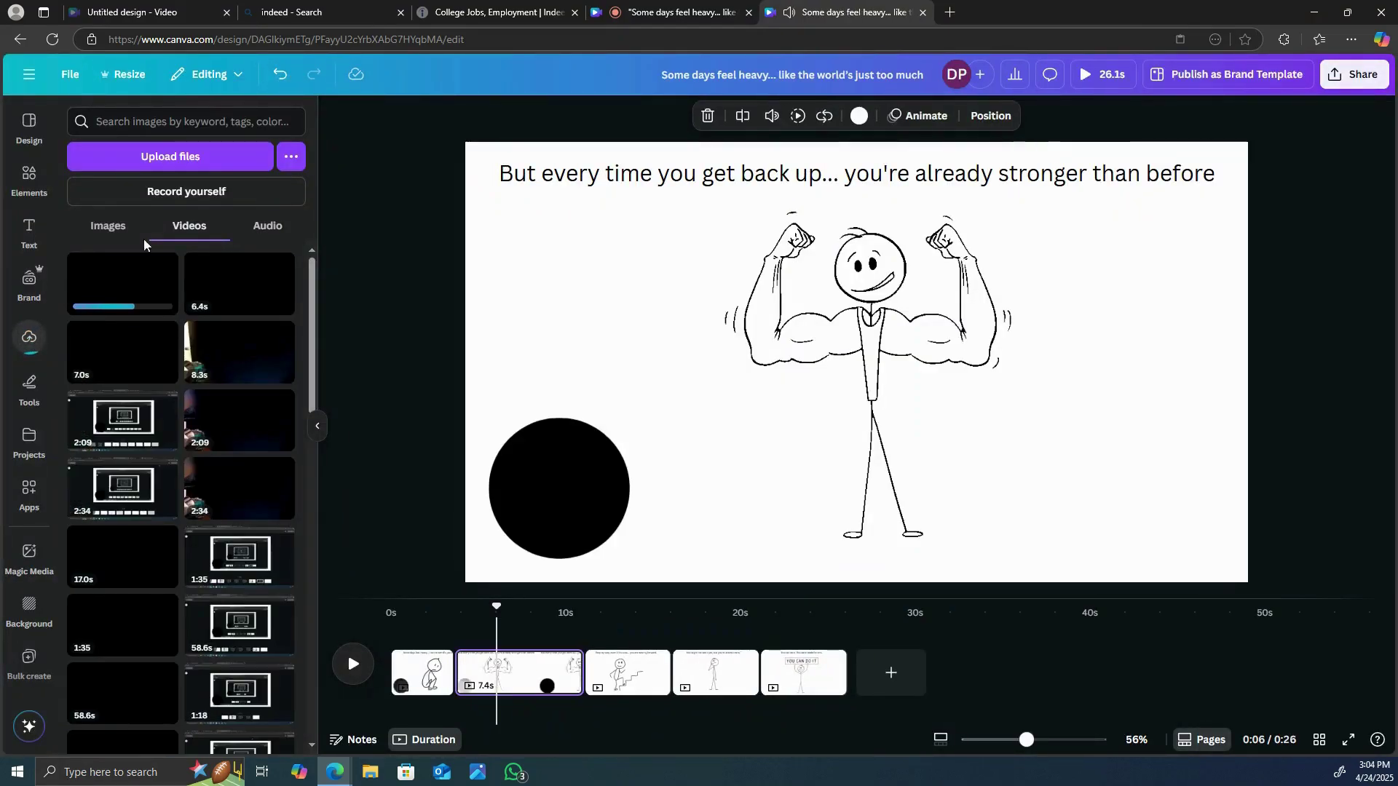
- Play back the second page's recording and trim the unwanted beginning of that page
click(475, 597)
drag(471, 599, 461, 591)
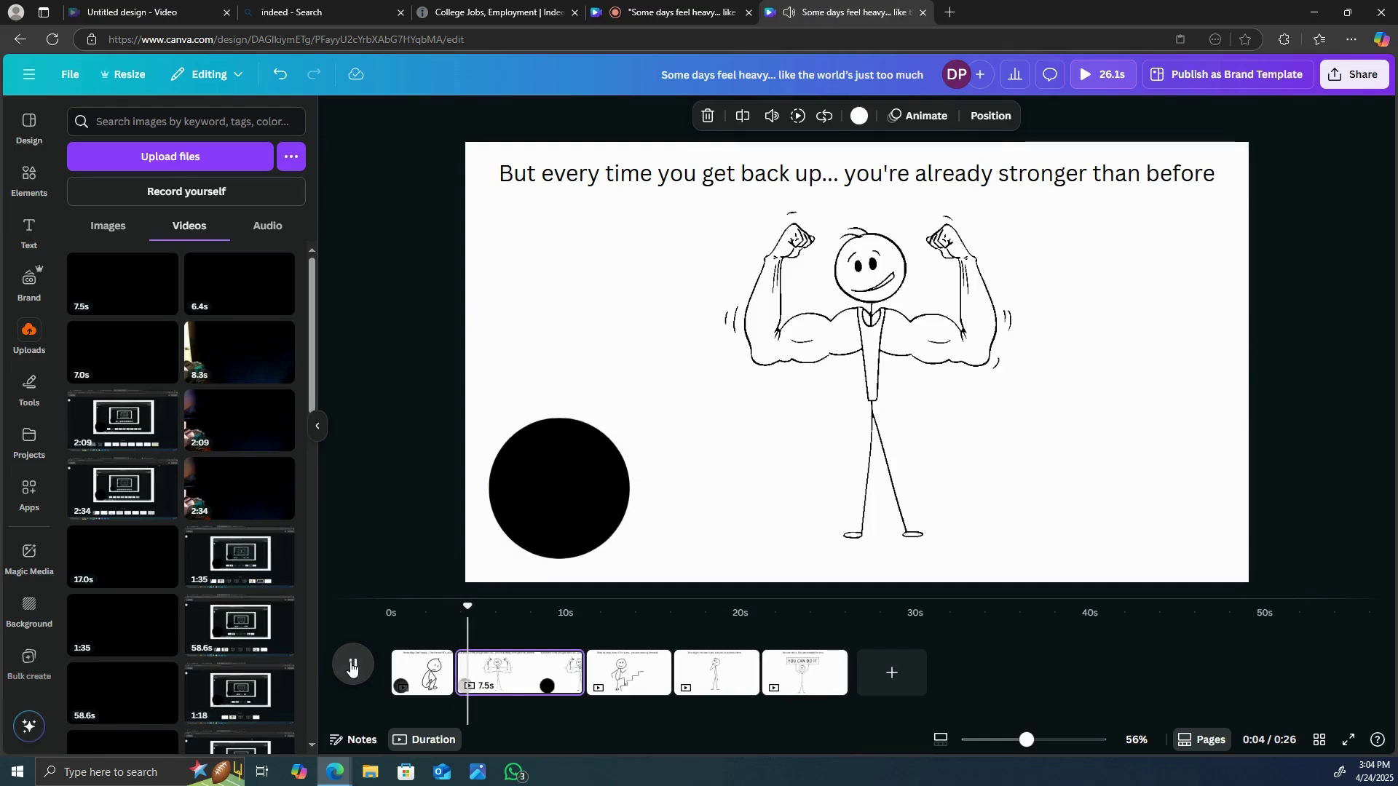
click(352, 665)
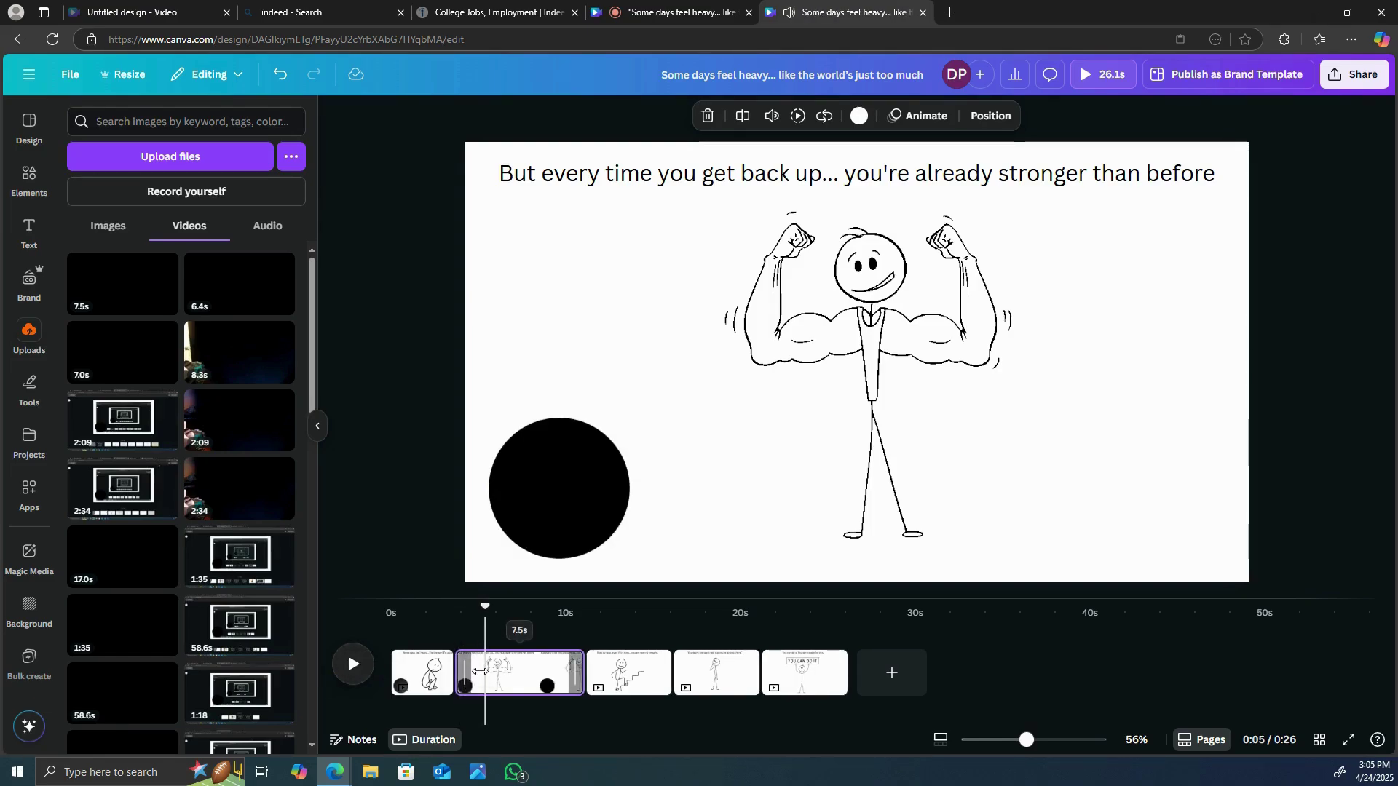
drag(470, 670, 487, 676)
click(350, 666)
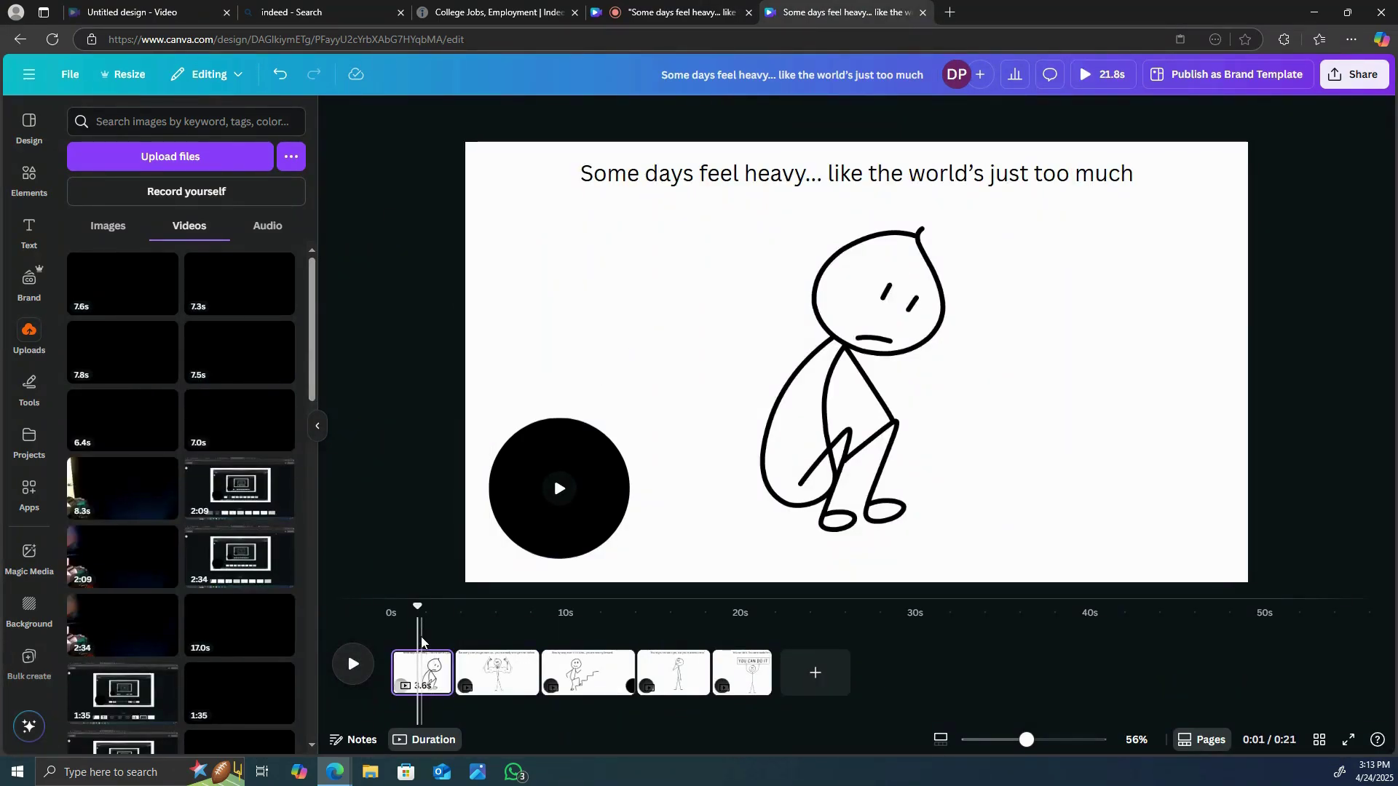
- Shrink the circular recording on the first page, then add a rectangle shape and reduce it to about half its size
click(502, 492)
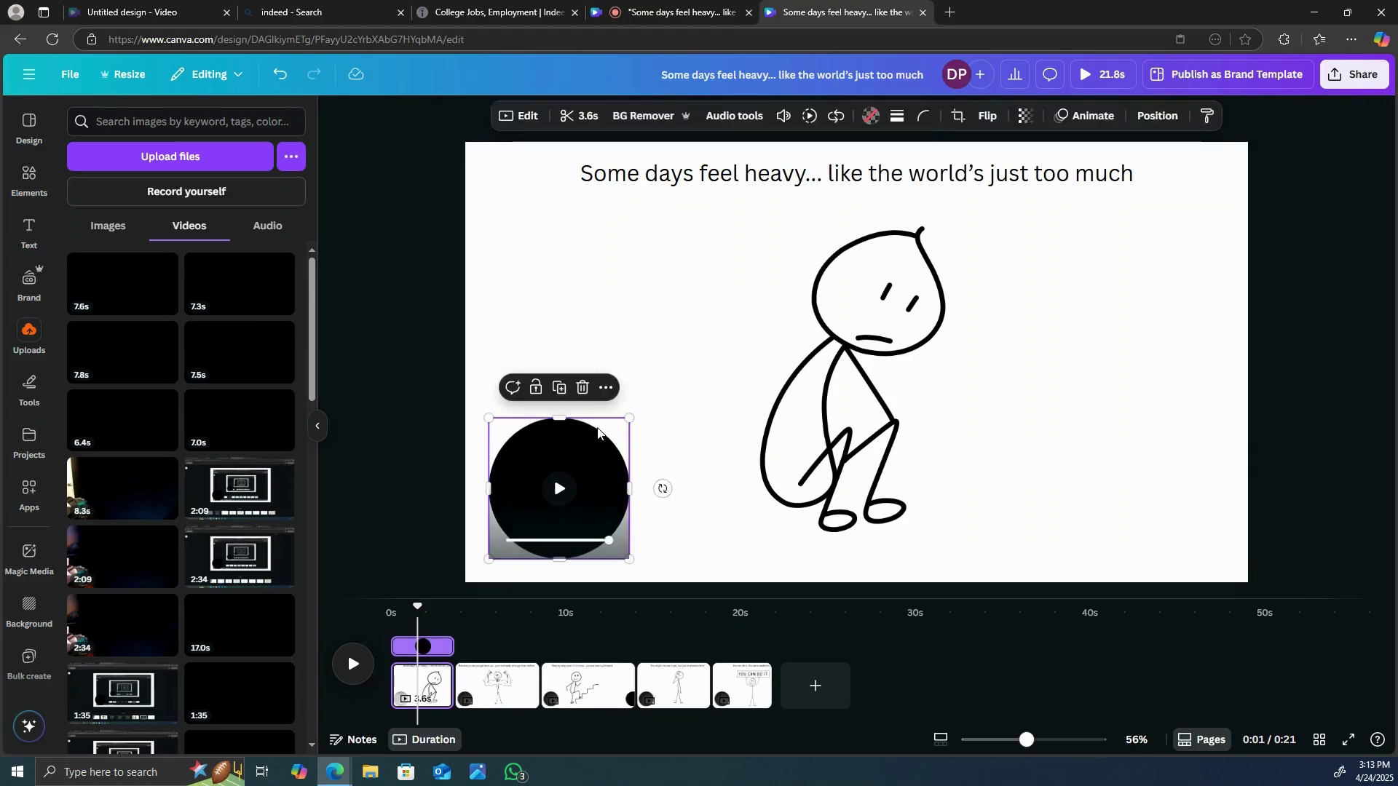
drag(627, 418, 534, 509)
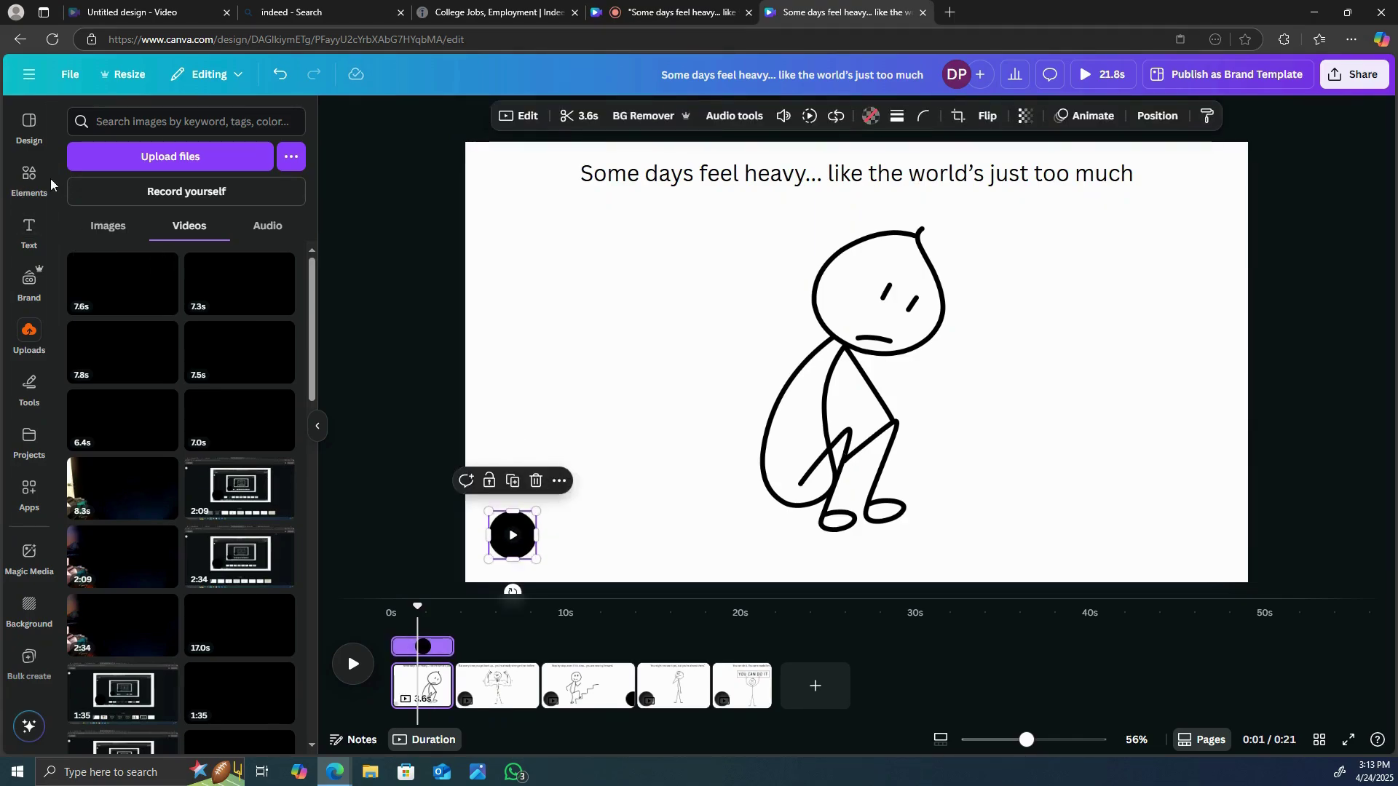
click(29, 178)
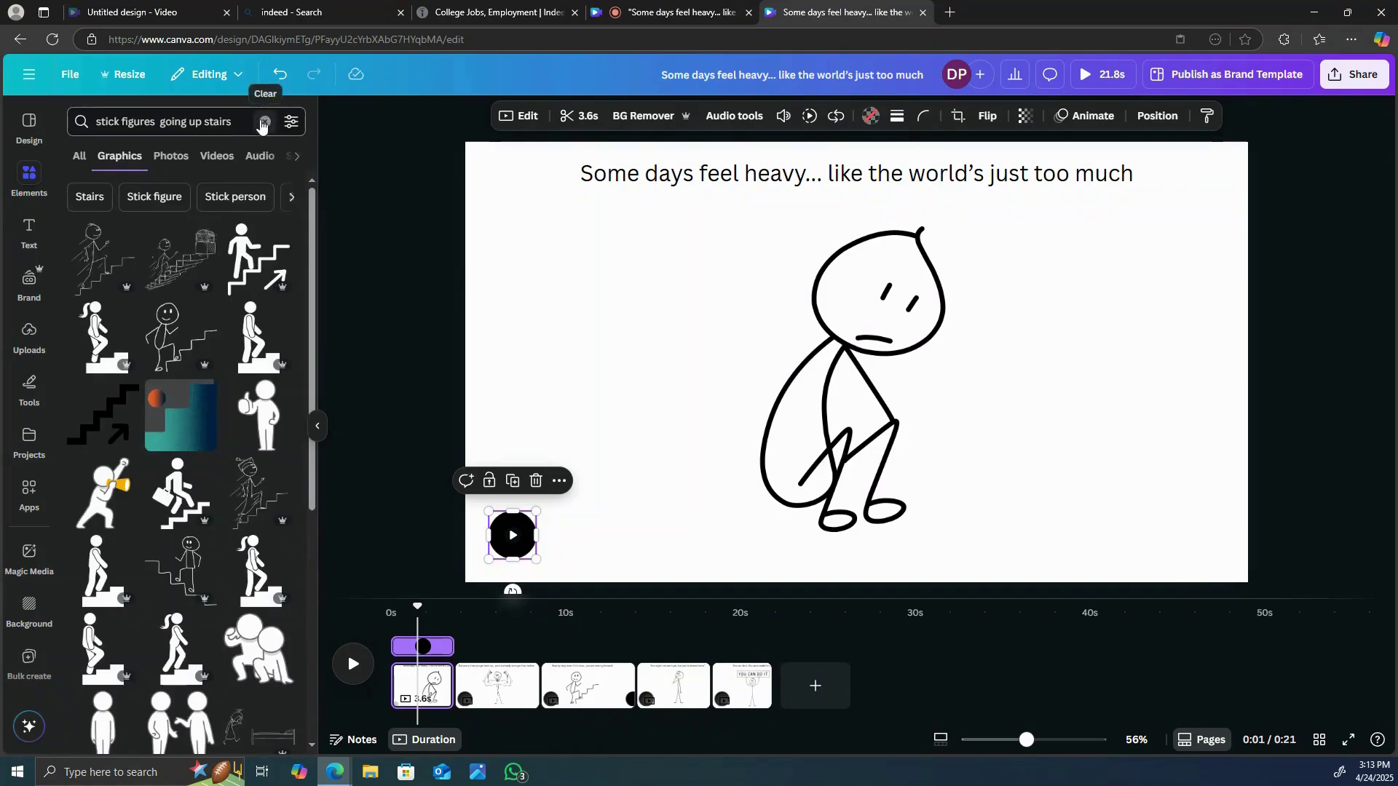
click(222, 121)
text(re)
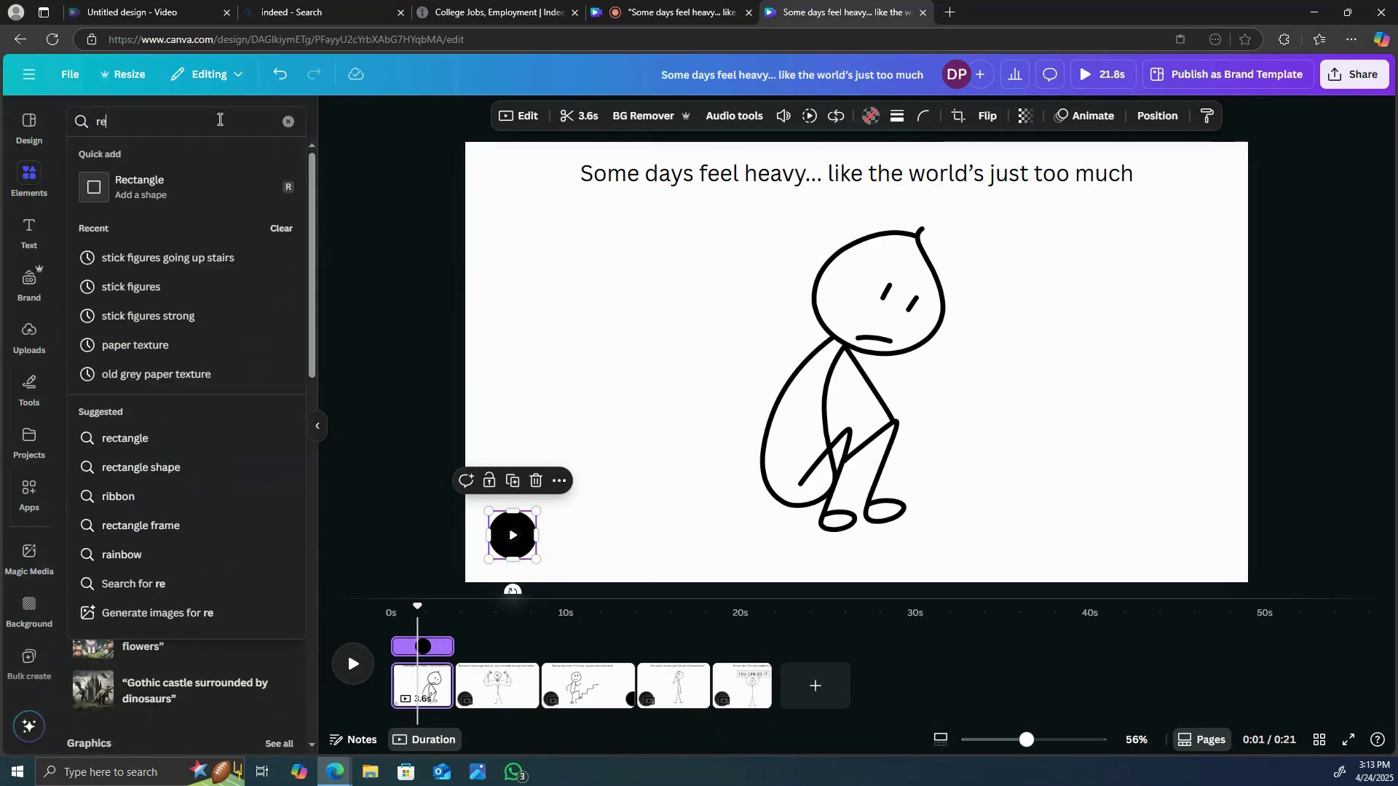
click(186, 195)
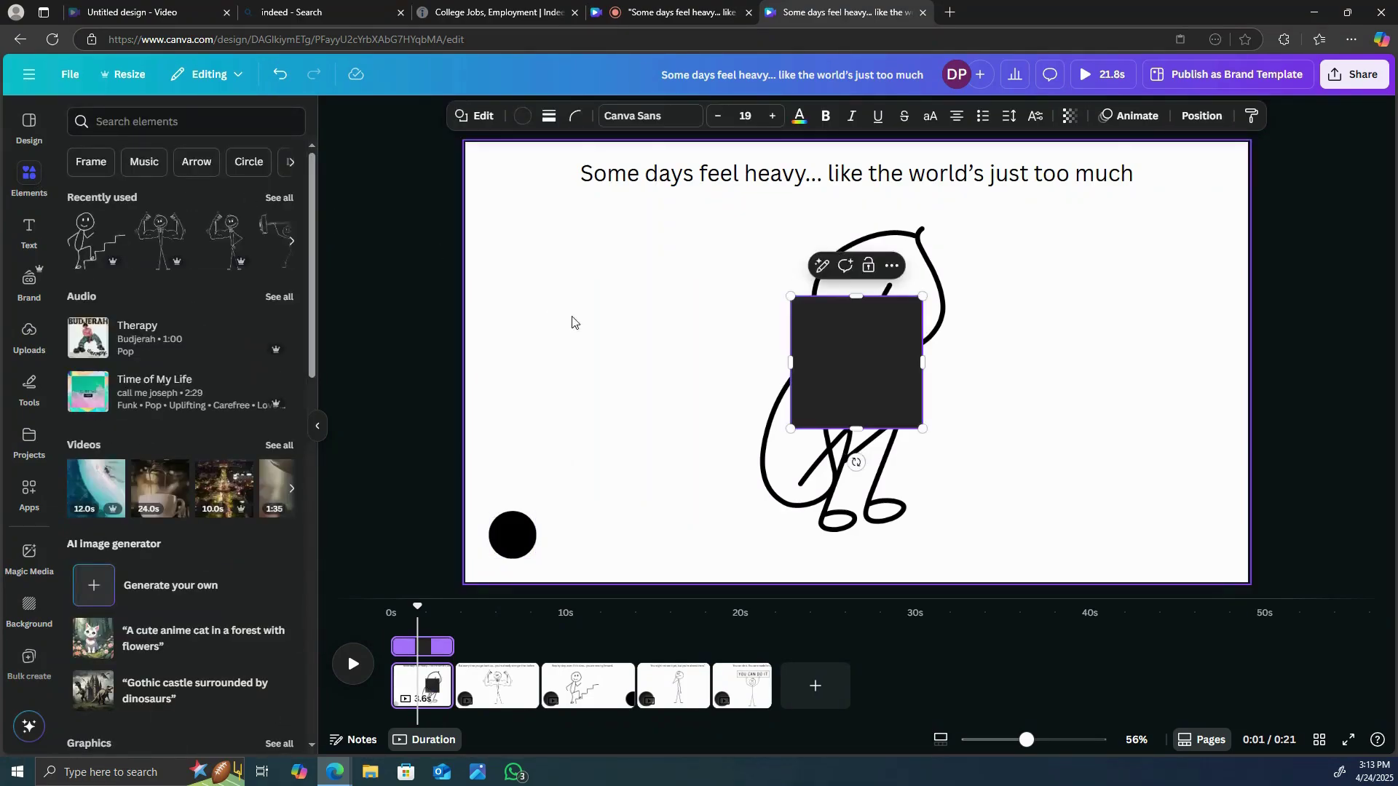
drag(811, 355, 585, 412)
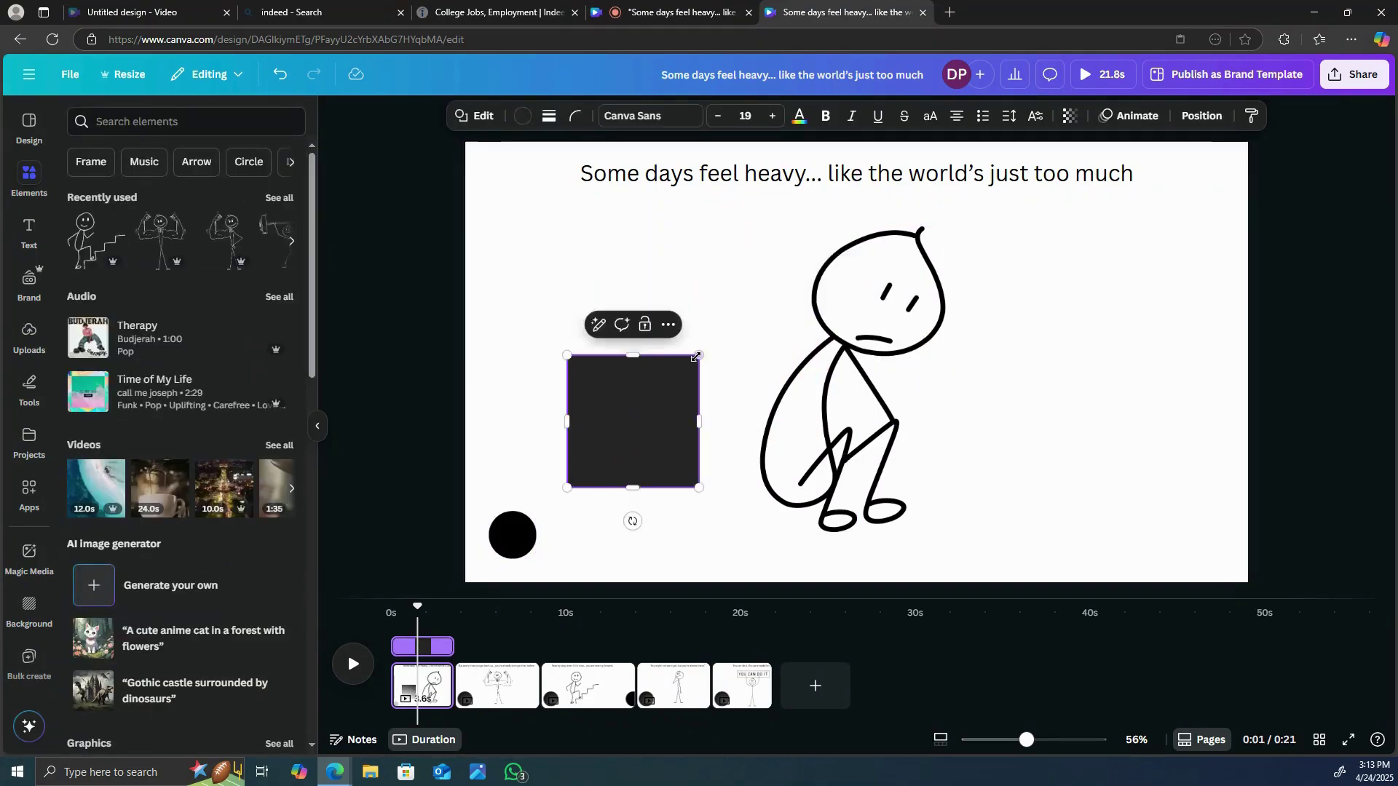
drag(698, 354, 632, 419)
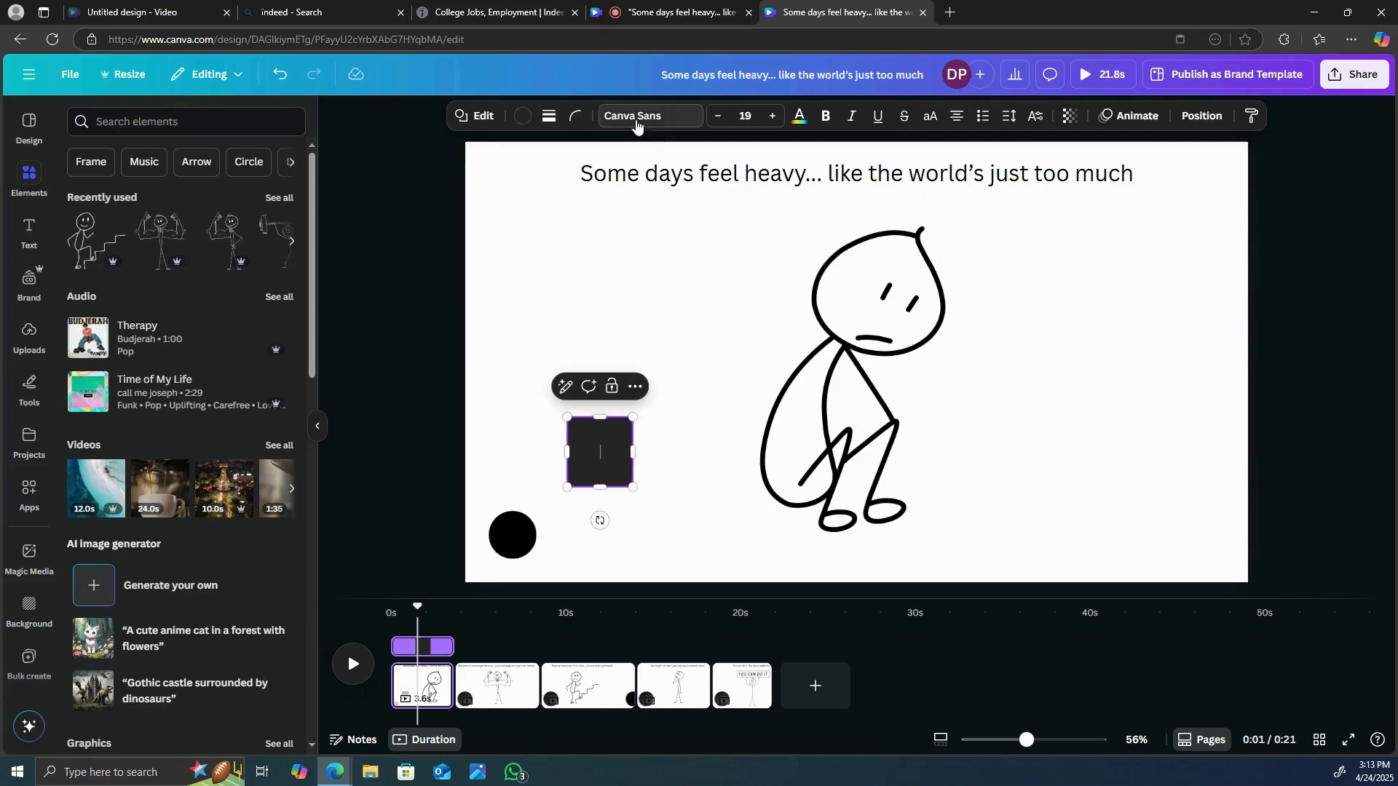
- Place the square over the circular recording on the first page and colour it white to hide the recording
click(524, 116)
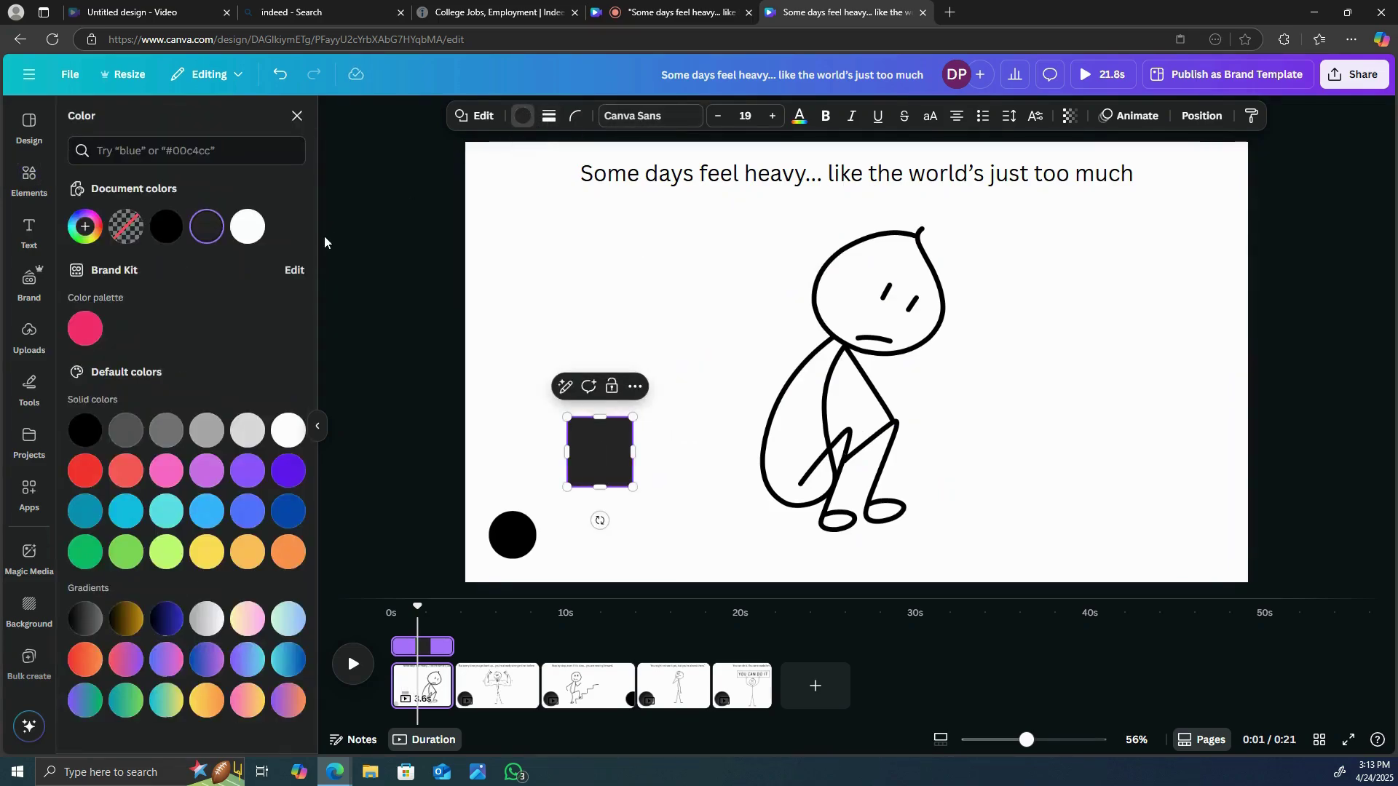
click(677, 303)
click(615, 439)
drag(614, 439, 523, 517)
click(520, 116)
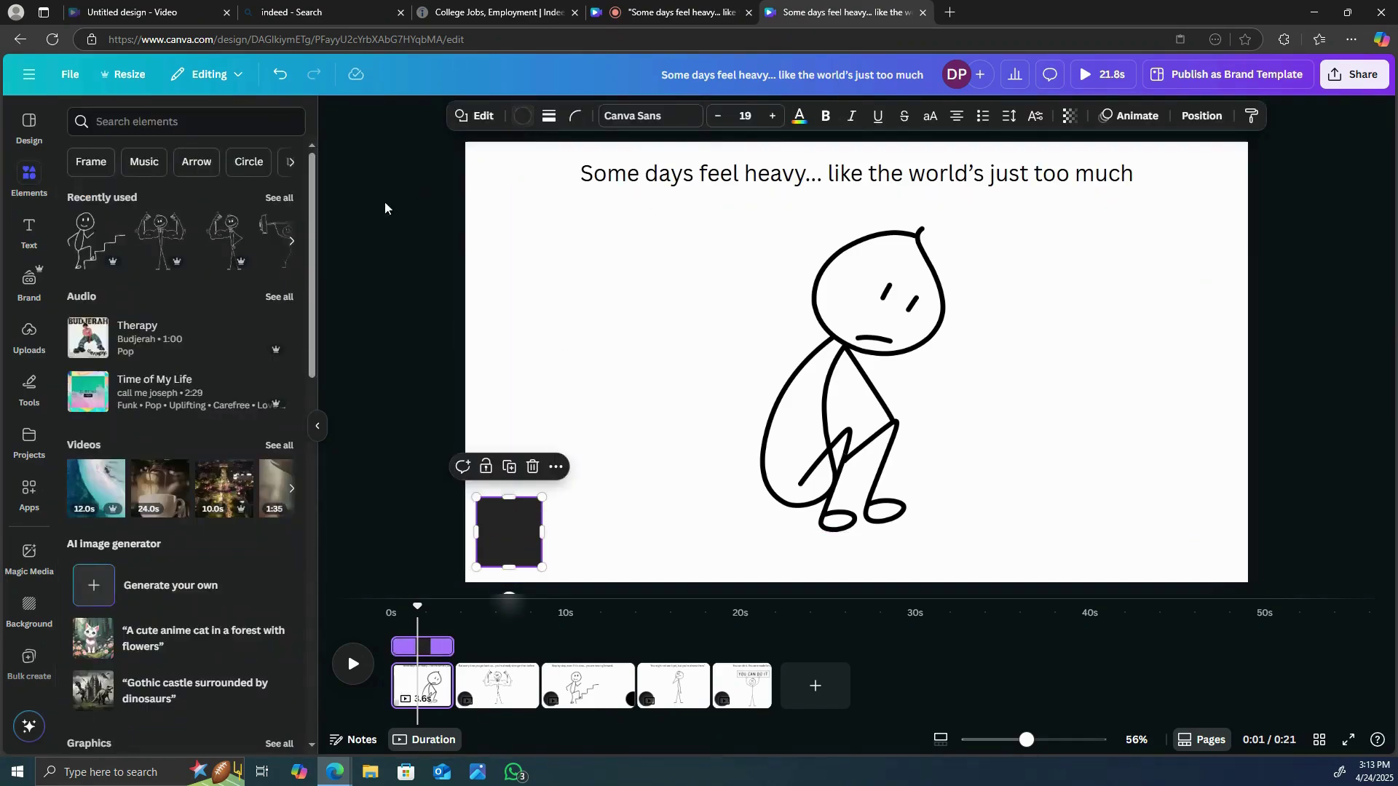
click(520, 117)
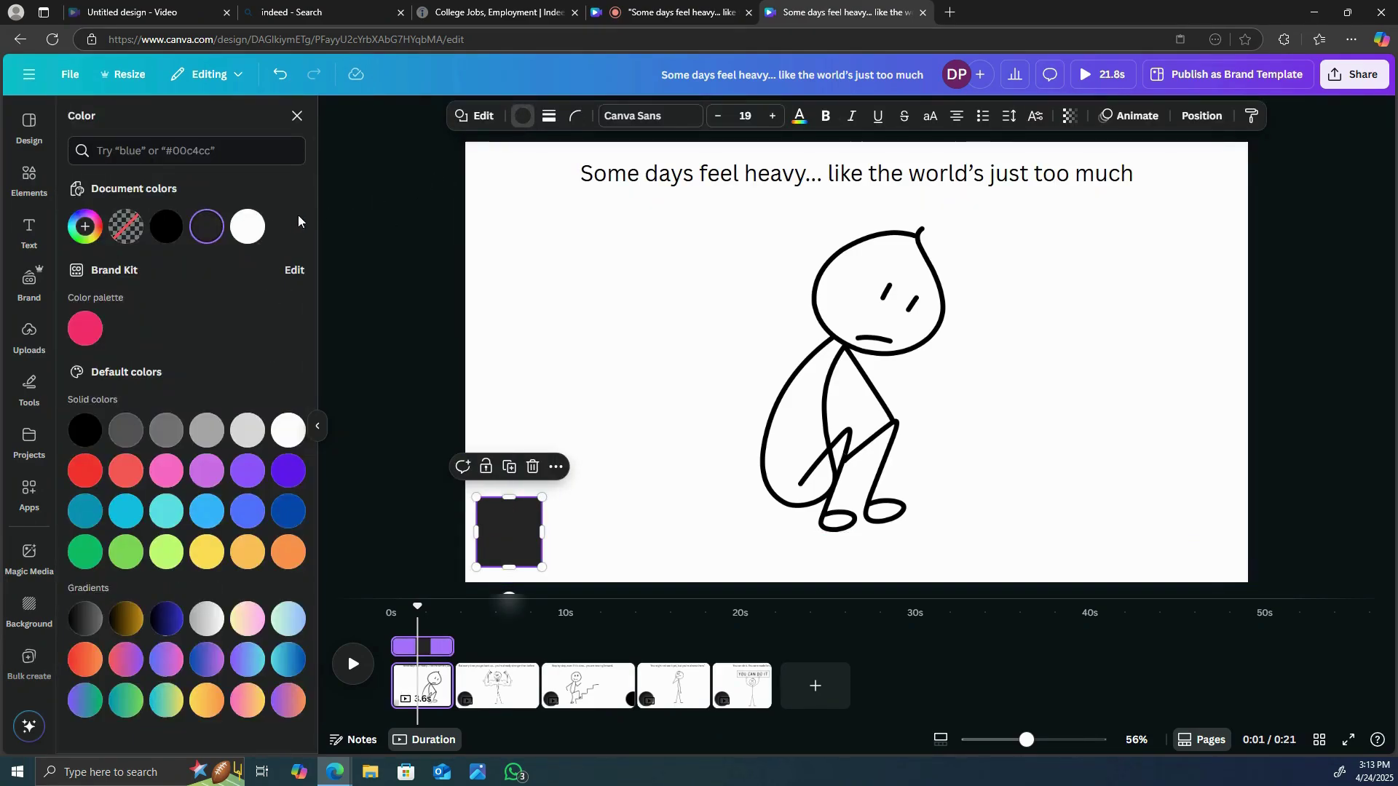
click(255, 229)
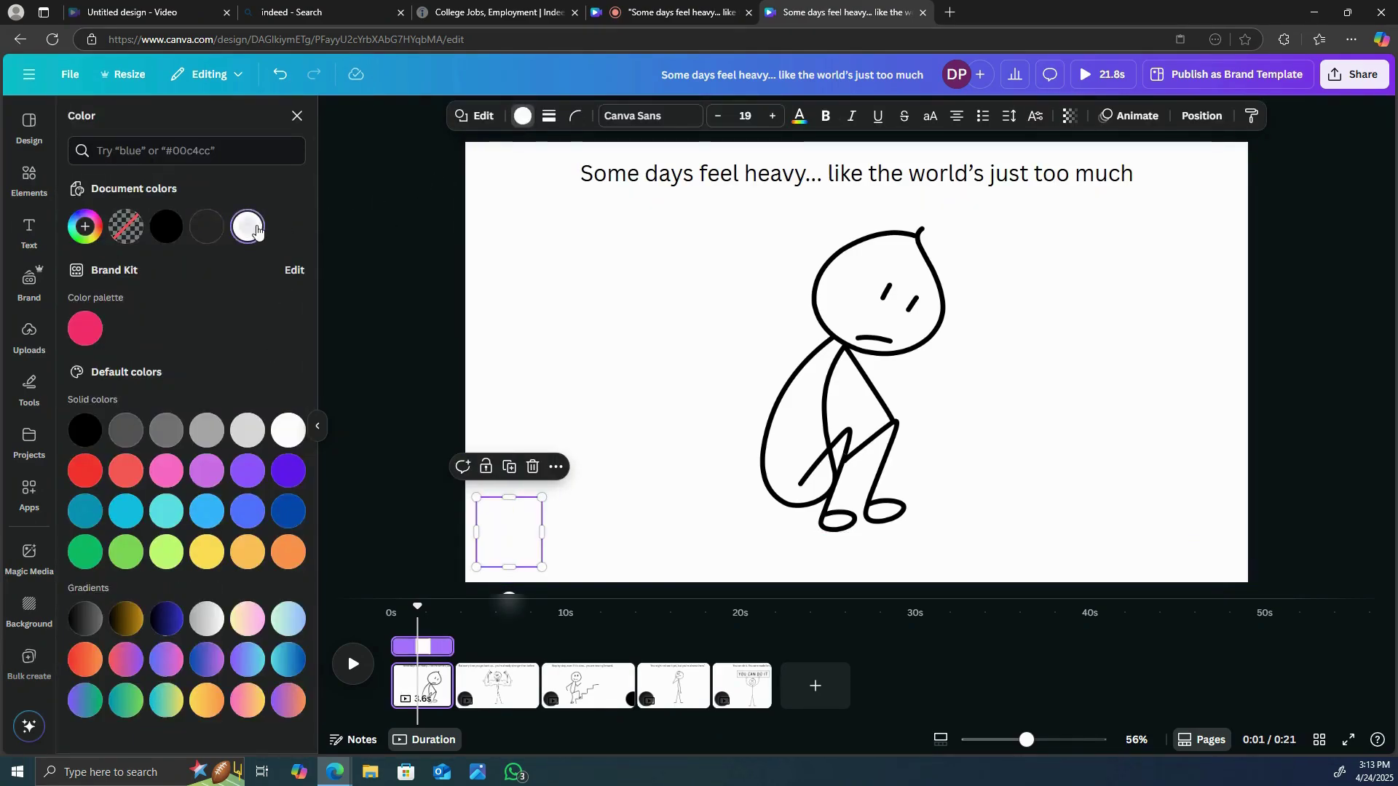
click(633, 479)
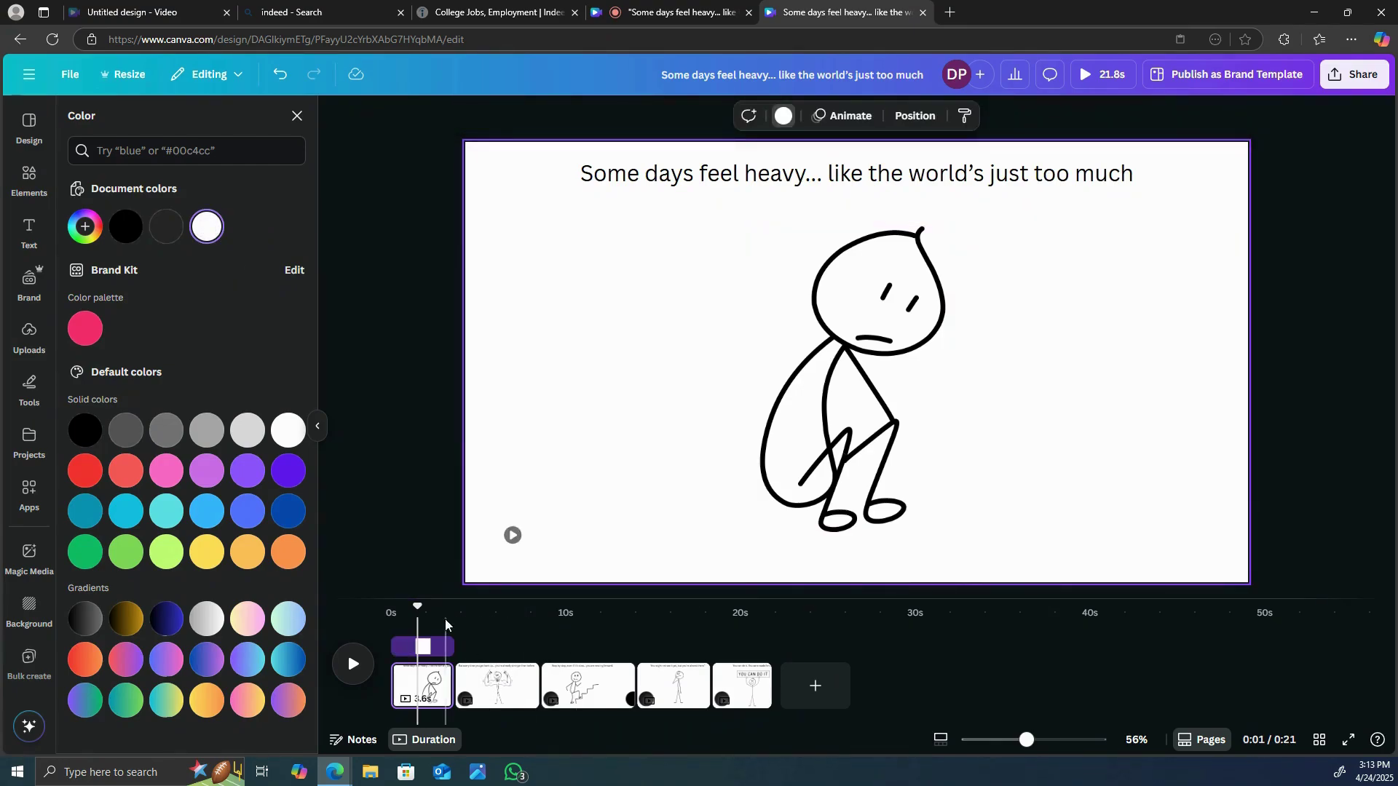
- Shrink the circular recording on the second page to about half its size and add a square shape to that page
drag(424, 612, 489, 612)
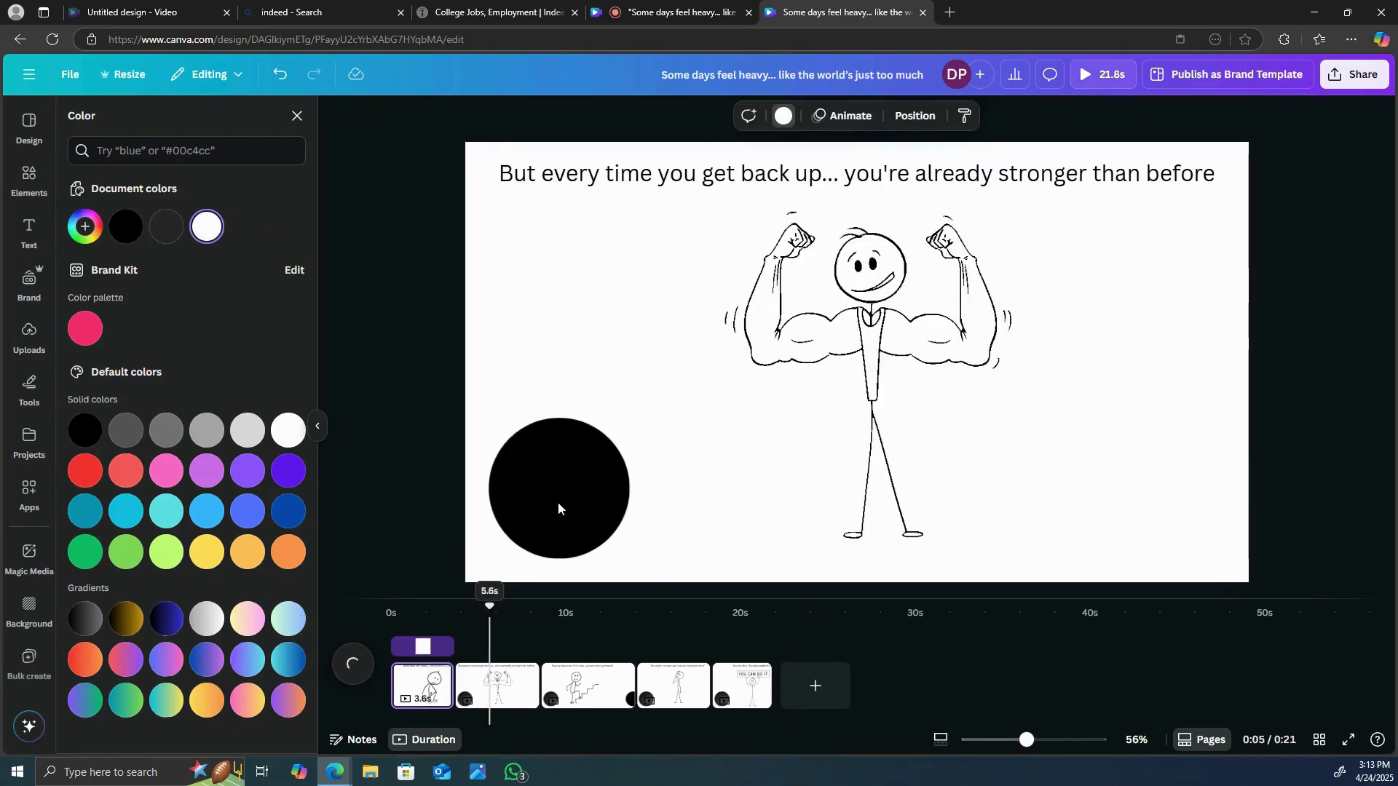
click(561, 503)
drag(629, 418, 570, 507)
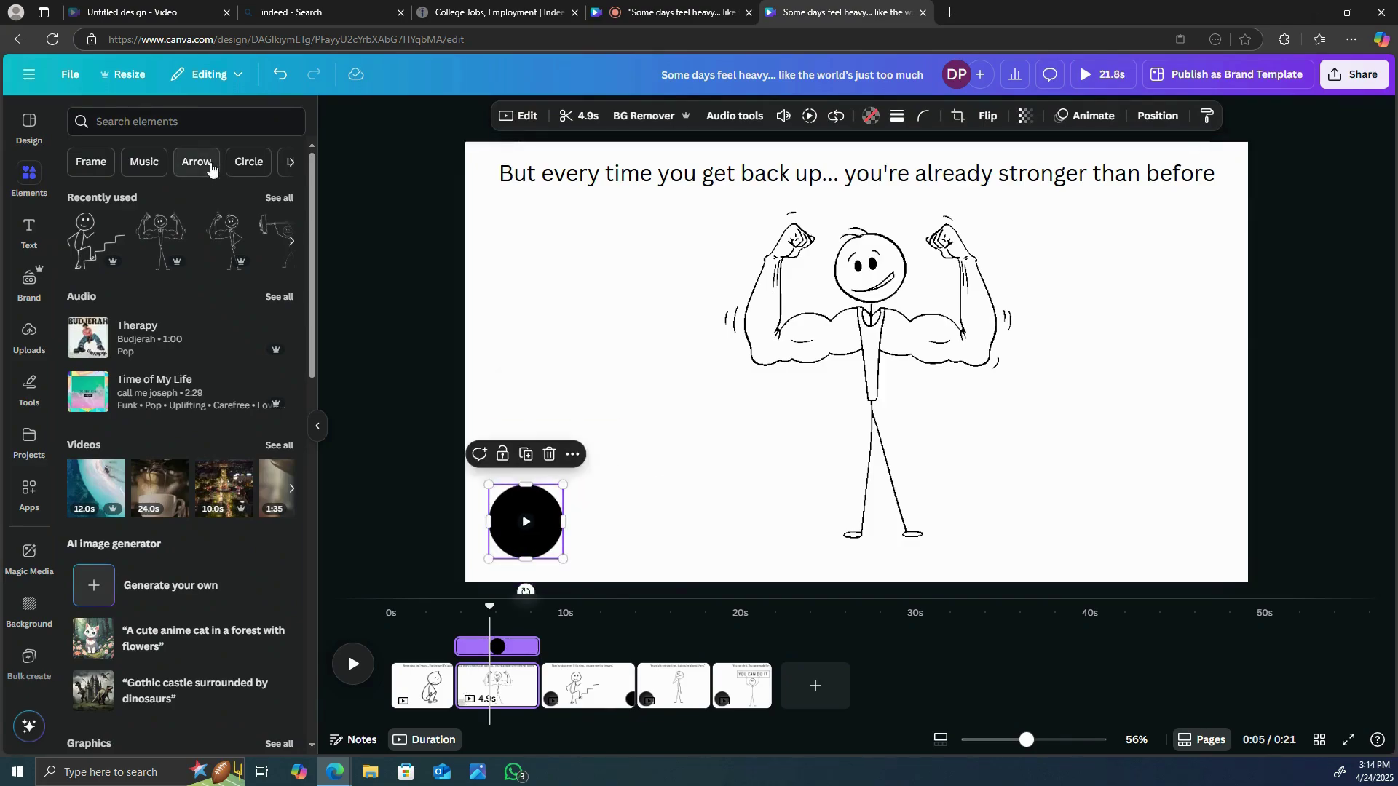
click(207, 120)
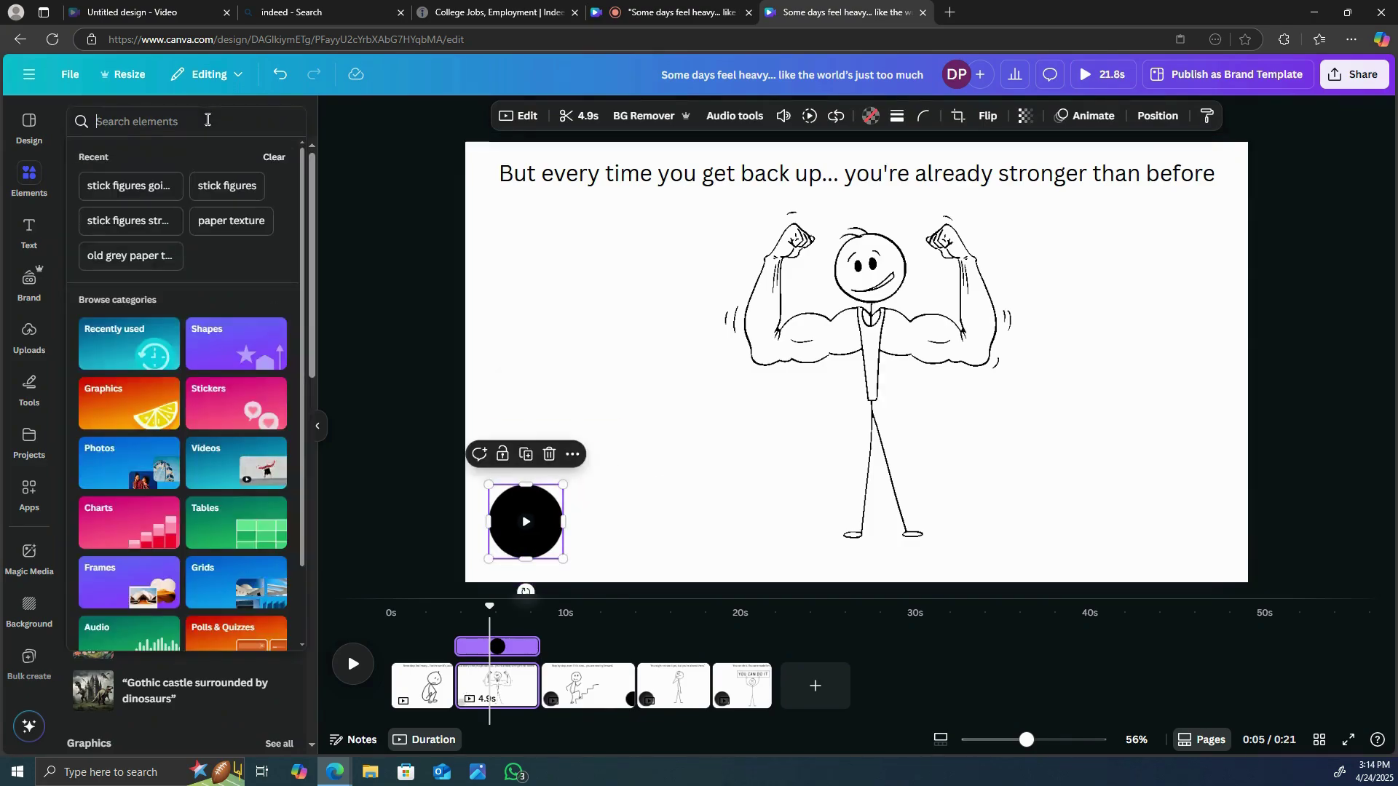
text(re)
click(147, 180)
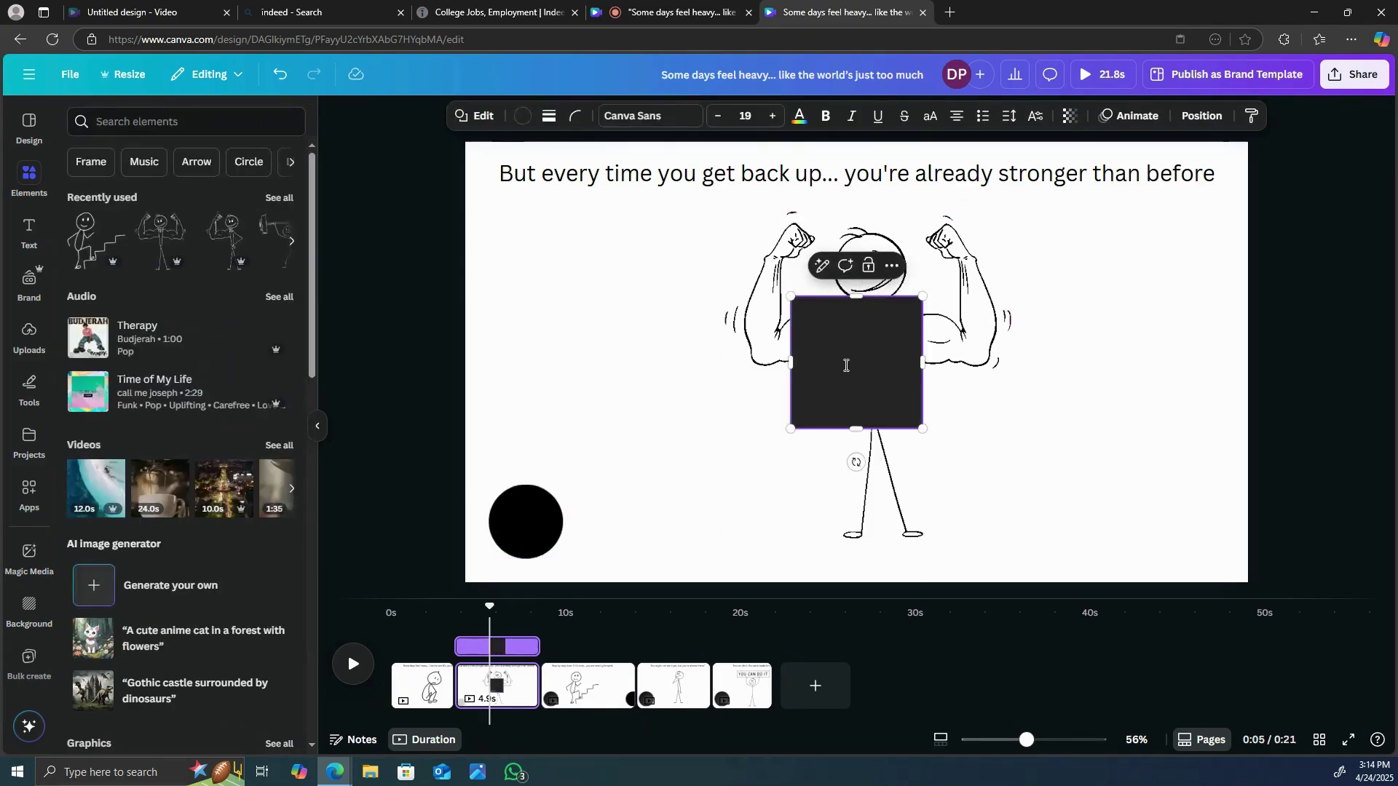
- Cover the second page's circular recording with the square, shrinking it to just larger than the circle, and colour it white
drag(845, 369, 531, 505)
drag(610, 440, 572, 481)
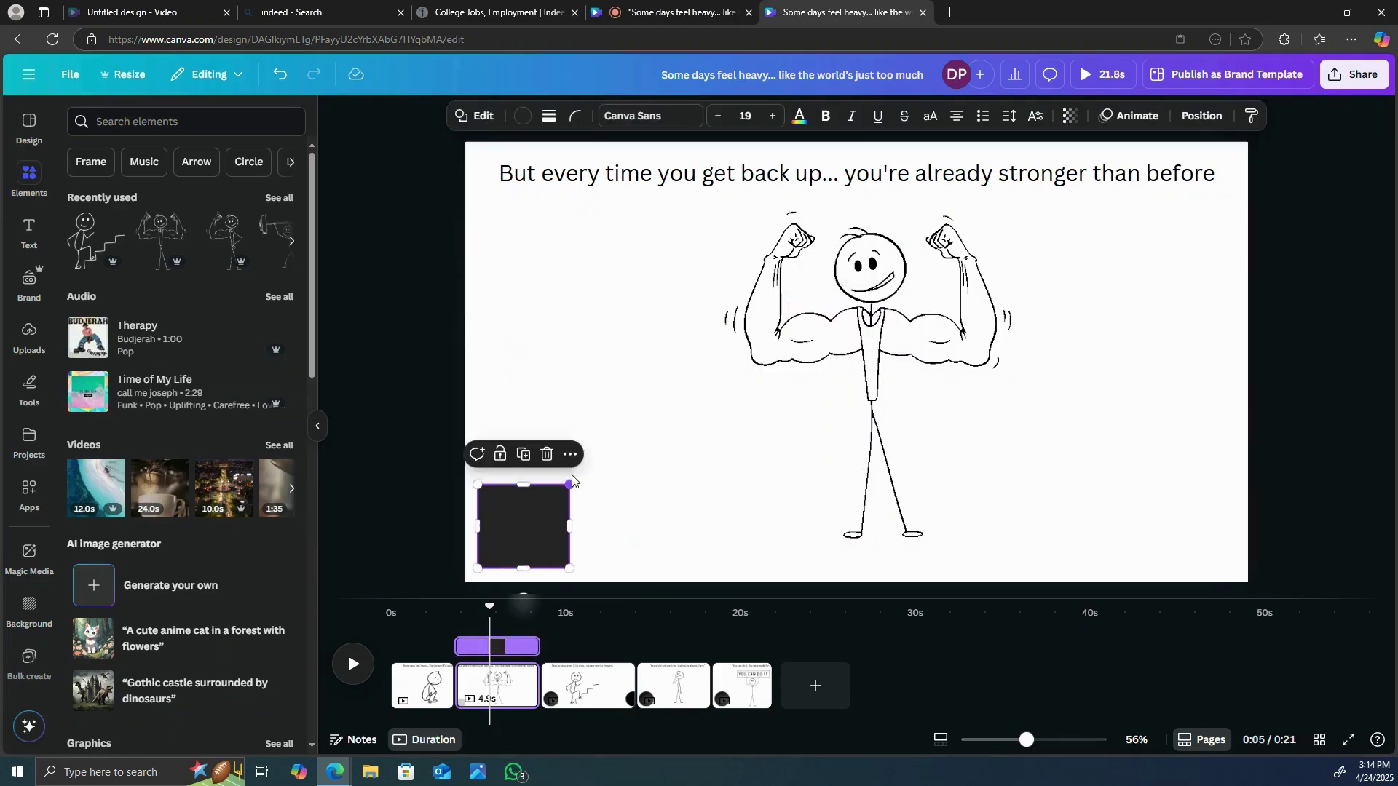
click(524, 117)
click(239, 230)
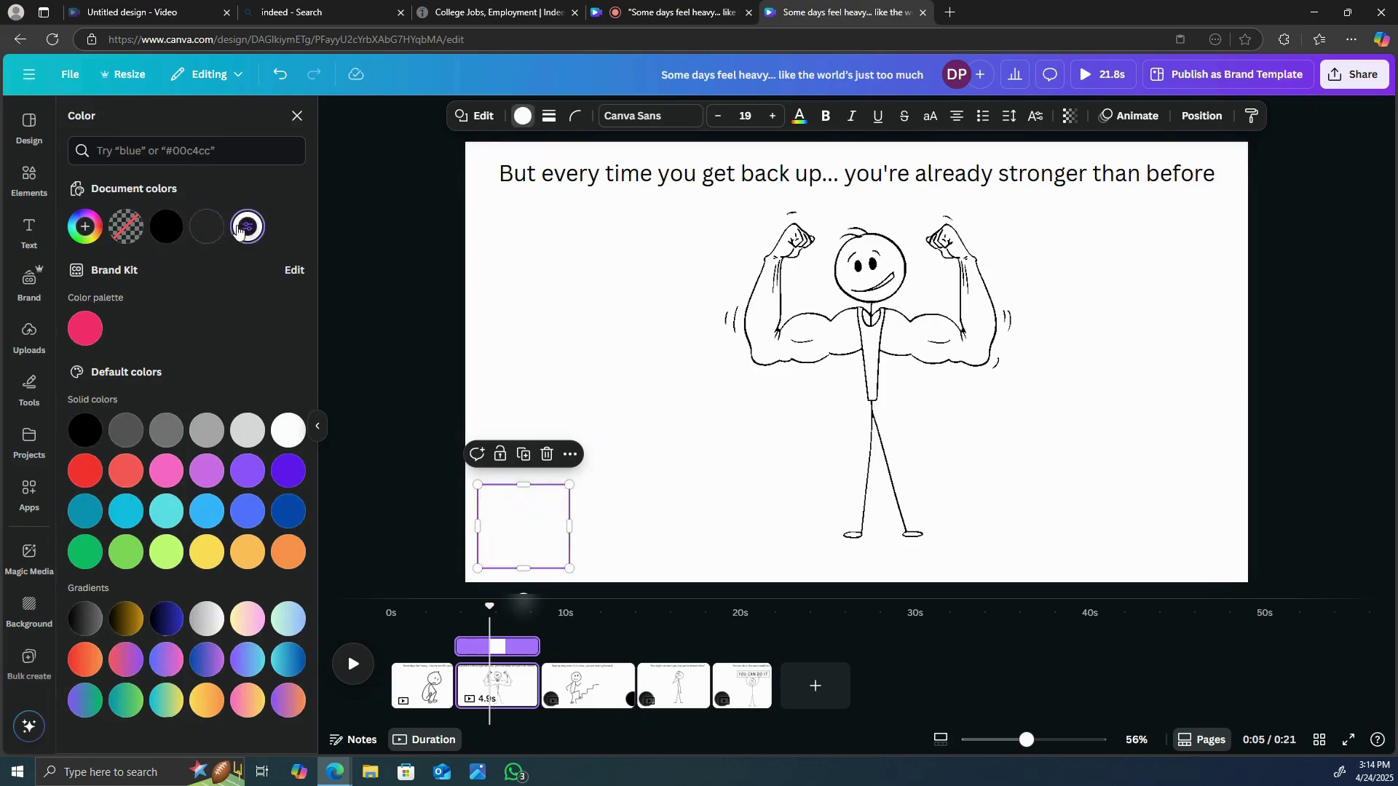
drag(493, 607, 432, 607)
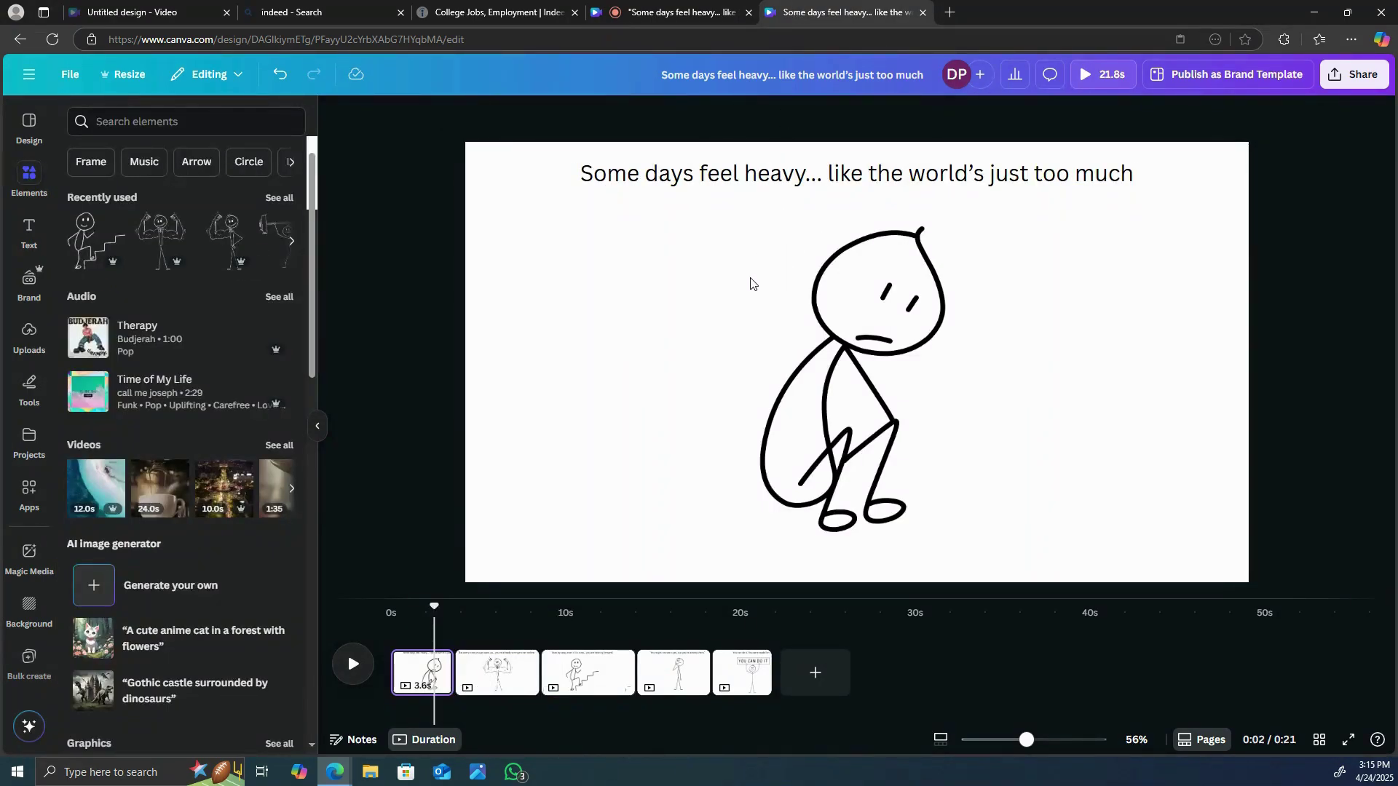
- Apply the Baseline animation to the muscular stick figure on the second page
drag(425, 599, 506, 615)
click(827, 337)
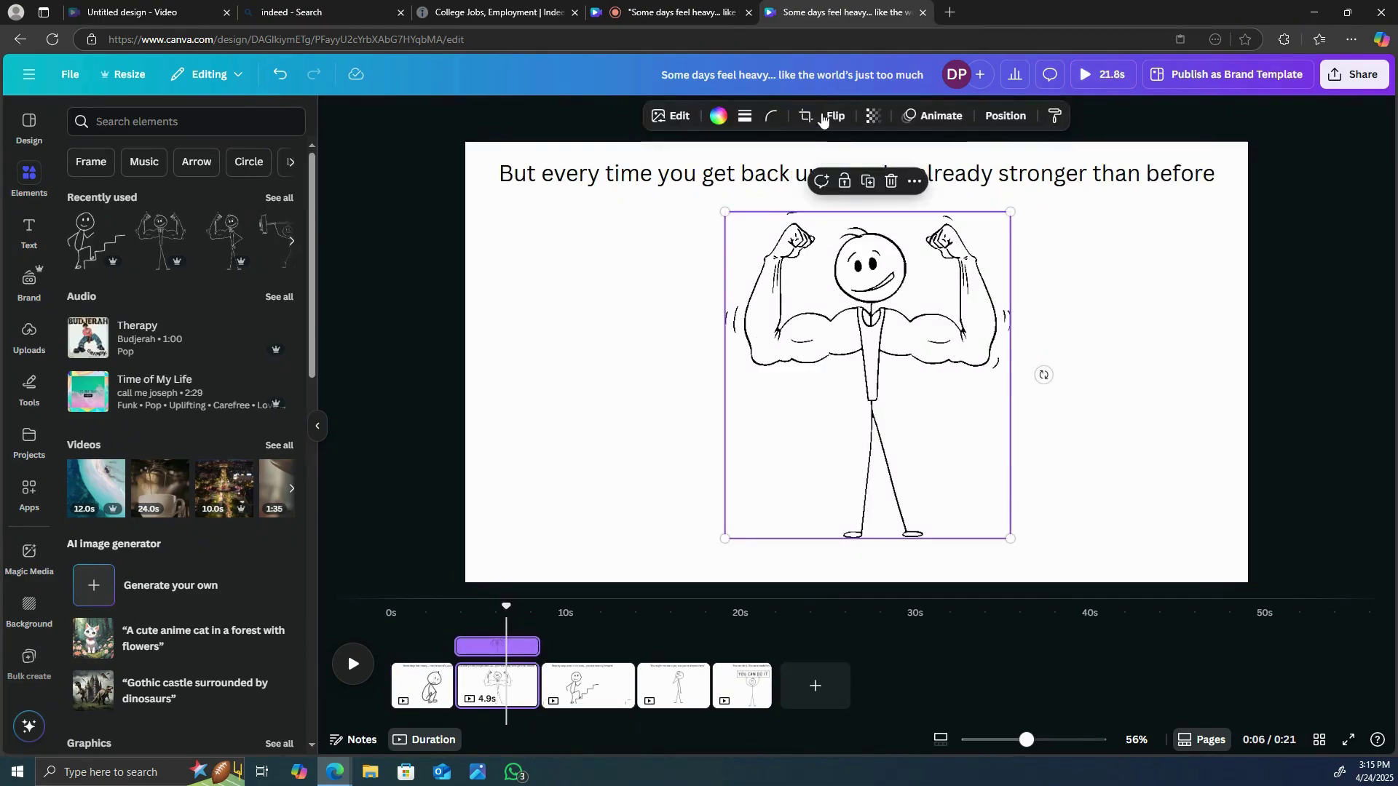
click(942, 117)
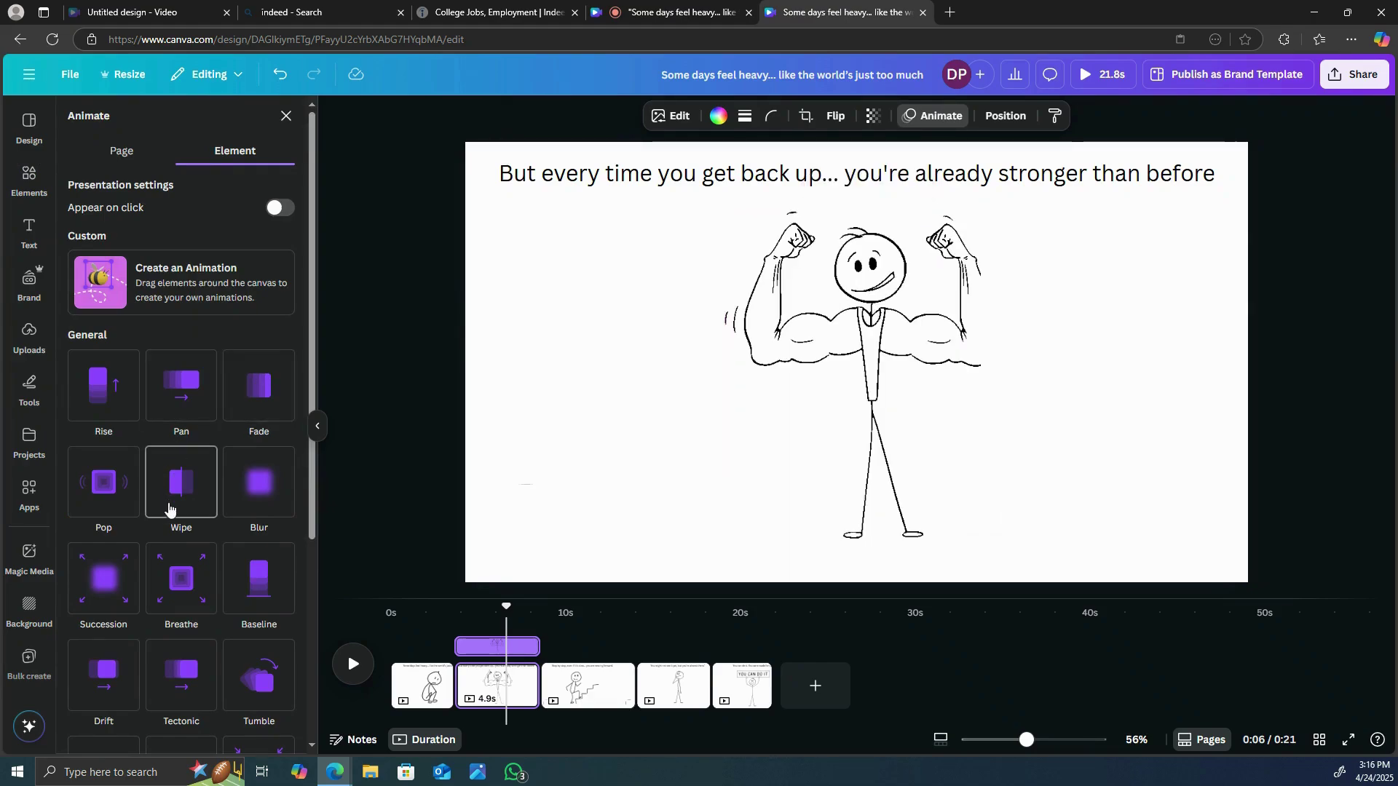
click(241, 567)
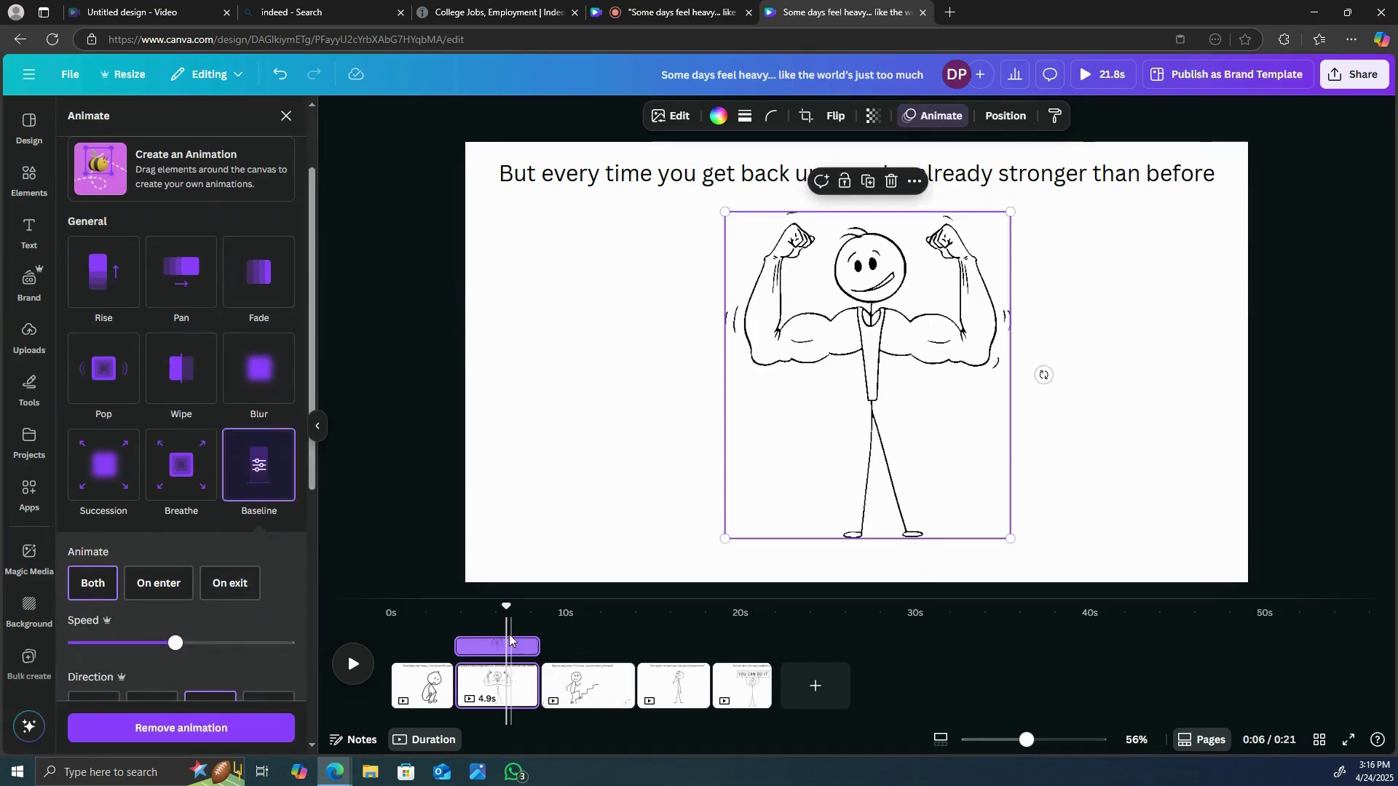
- Apply the Wipe animation to the stair-climbing stick figure on the third page
drag(503, 614, 604, 613)
click(830, 371)
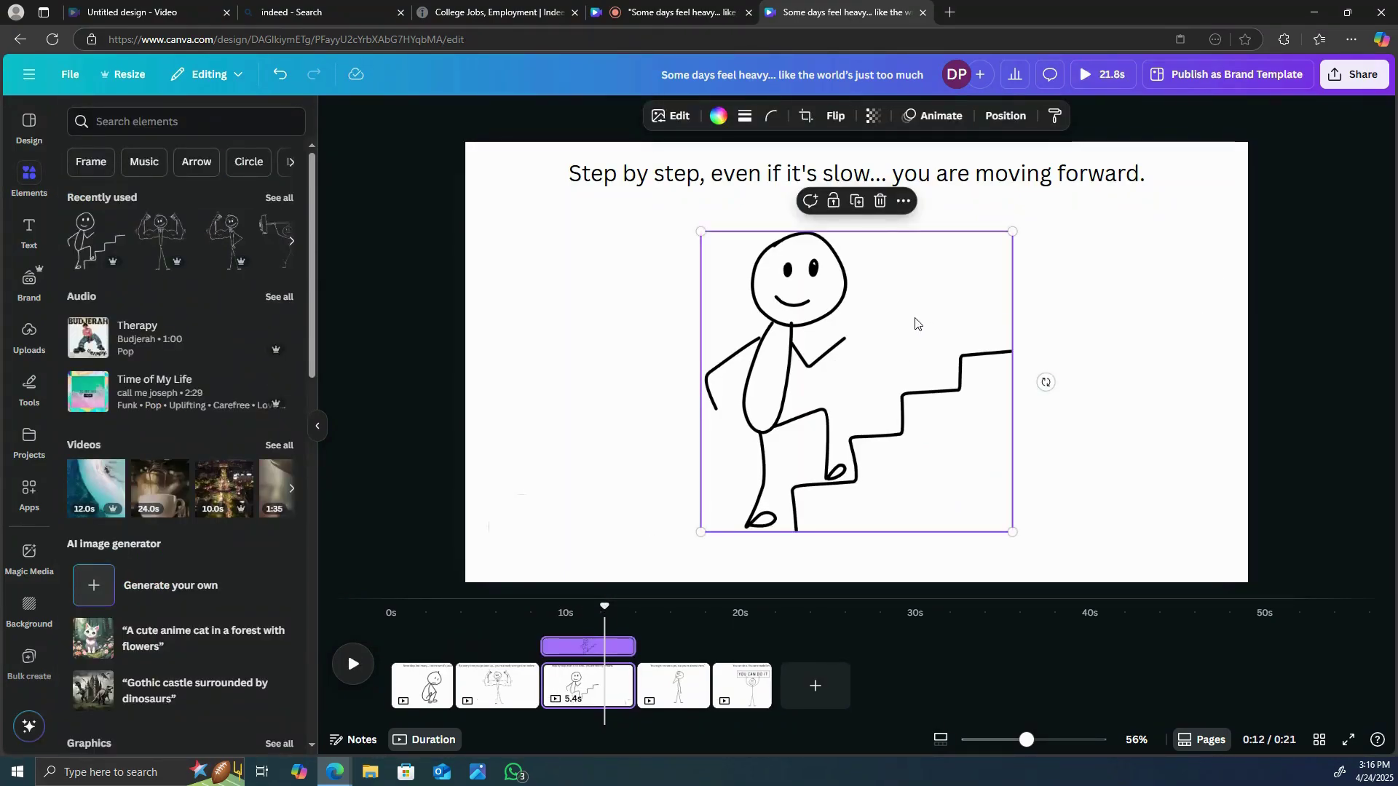
click(938, 119)
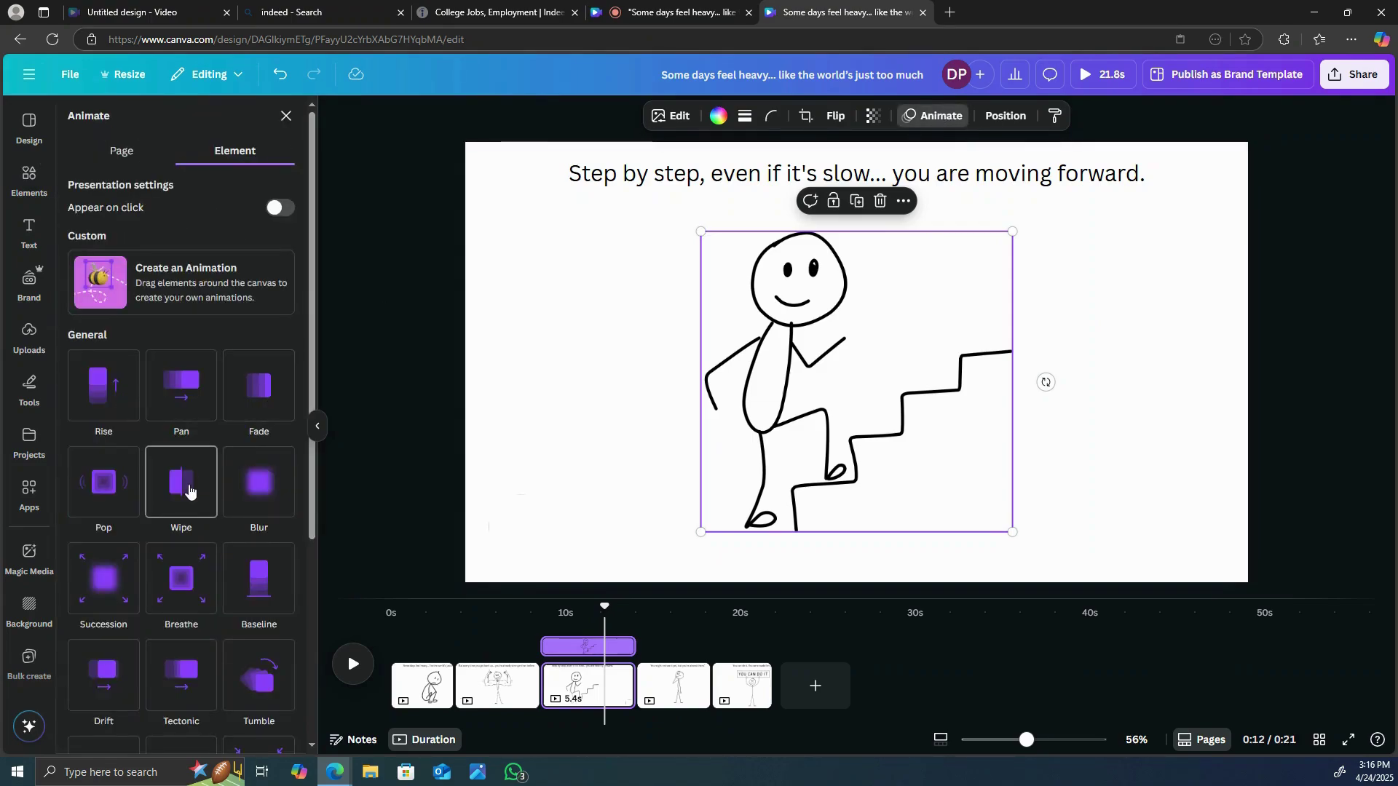
click(181, 489)
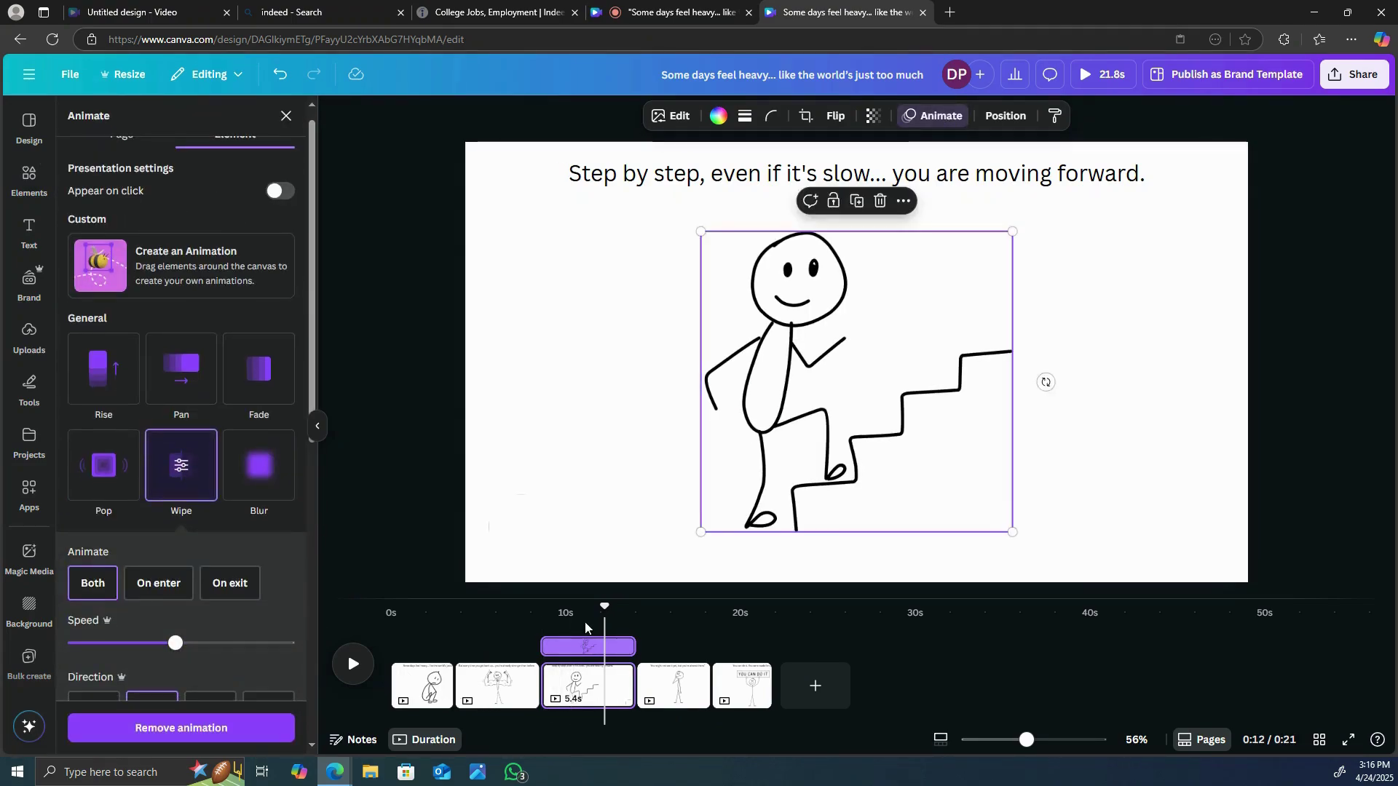
- Apply the Pan animation to the thinking stick figure on the fourth page
drag(615, 608, 683, 608)
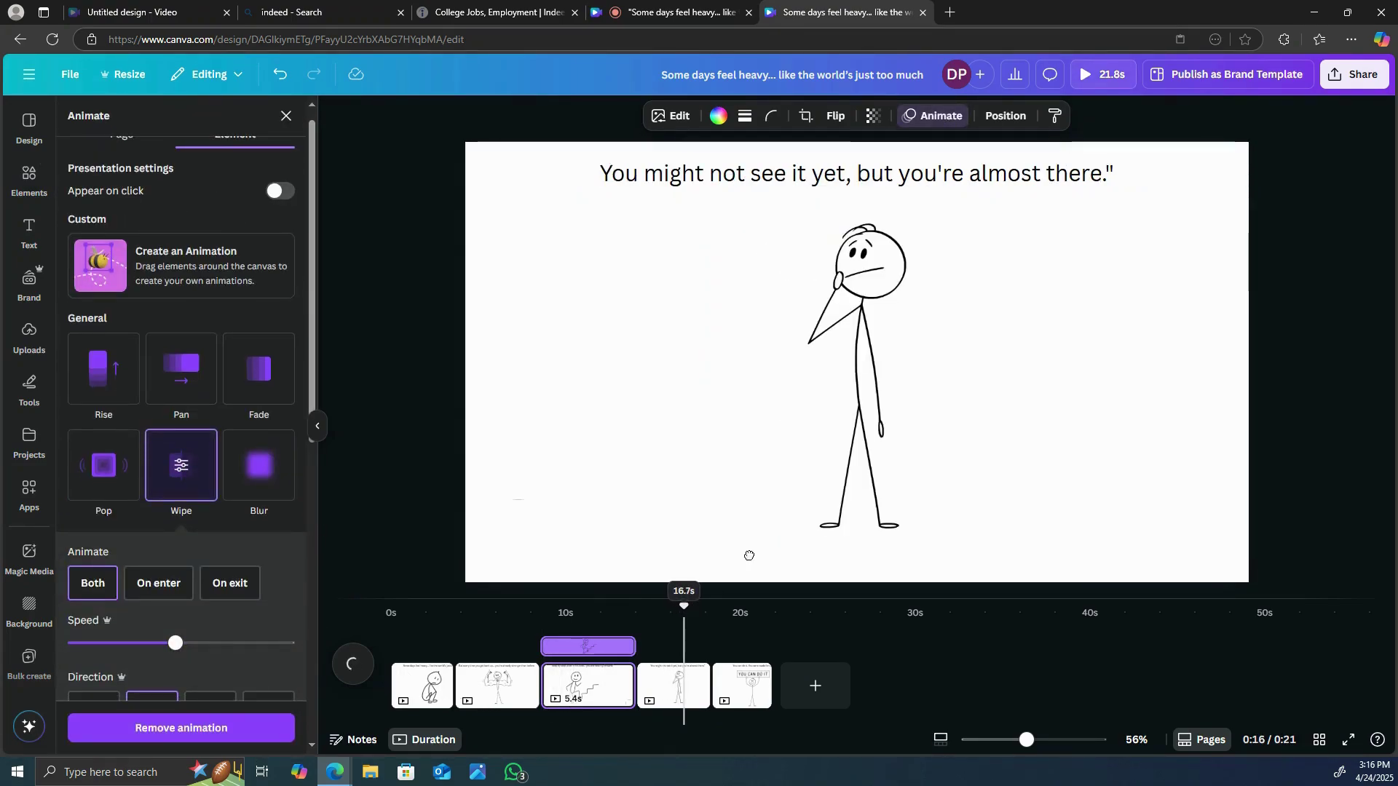
click(849, 393)
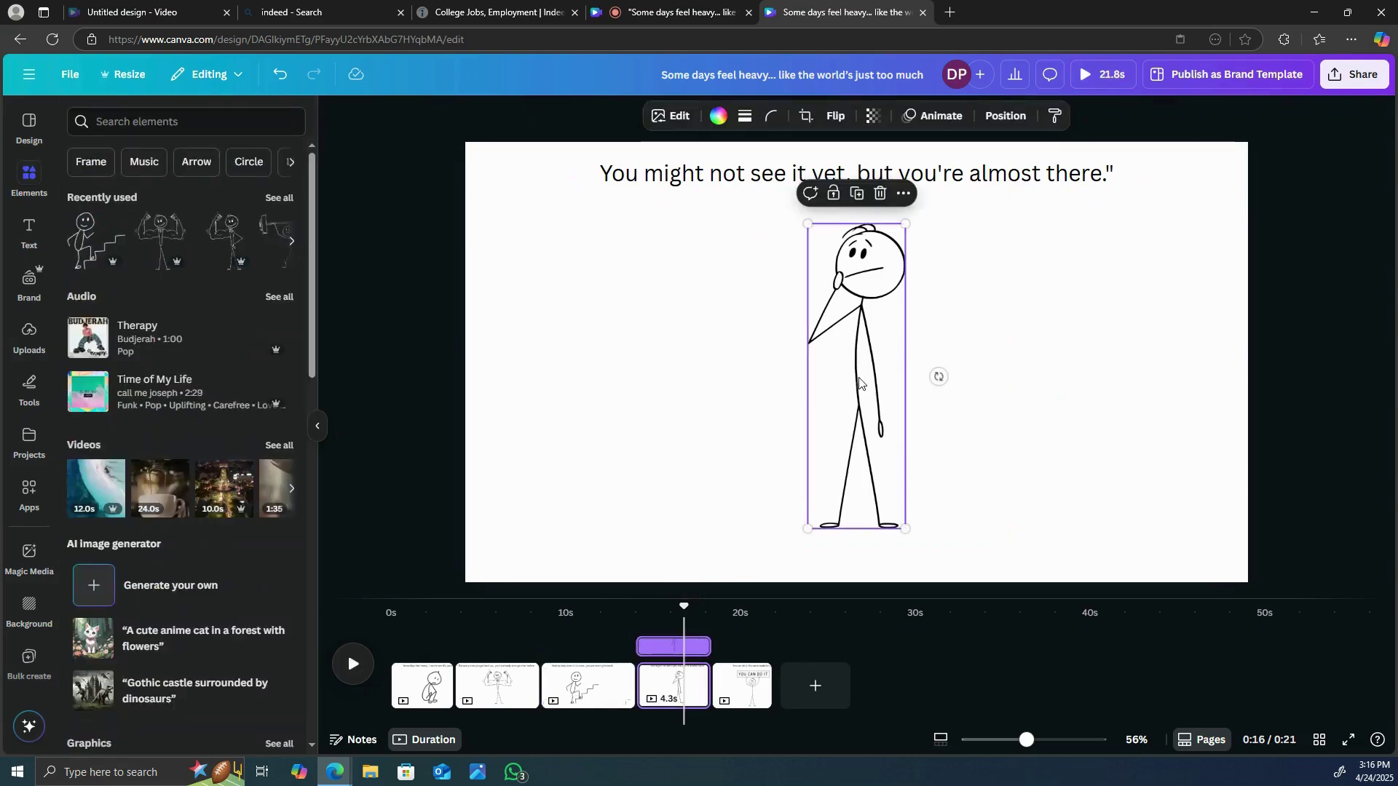
click(931, 120)
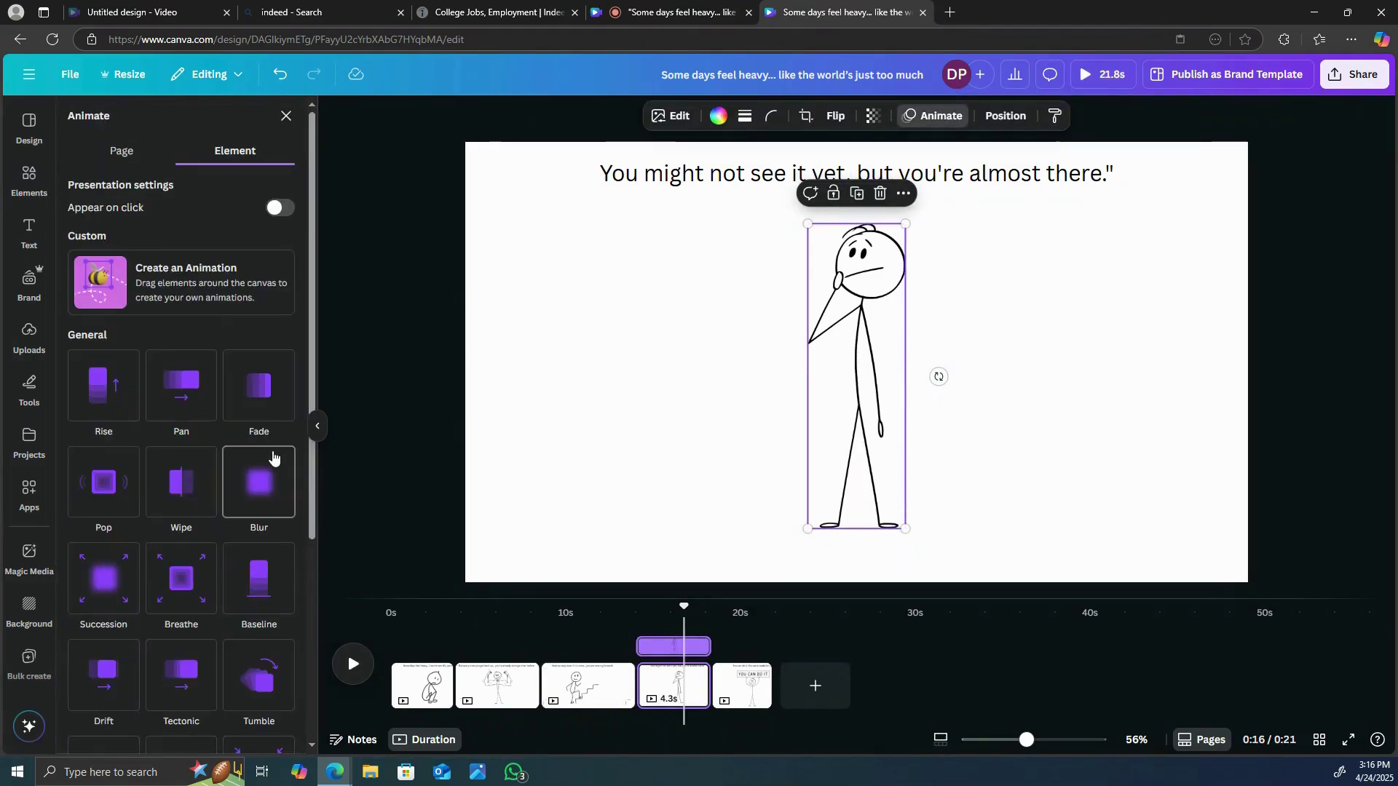
click(178, 389)
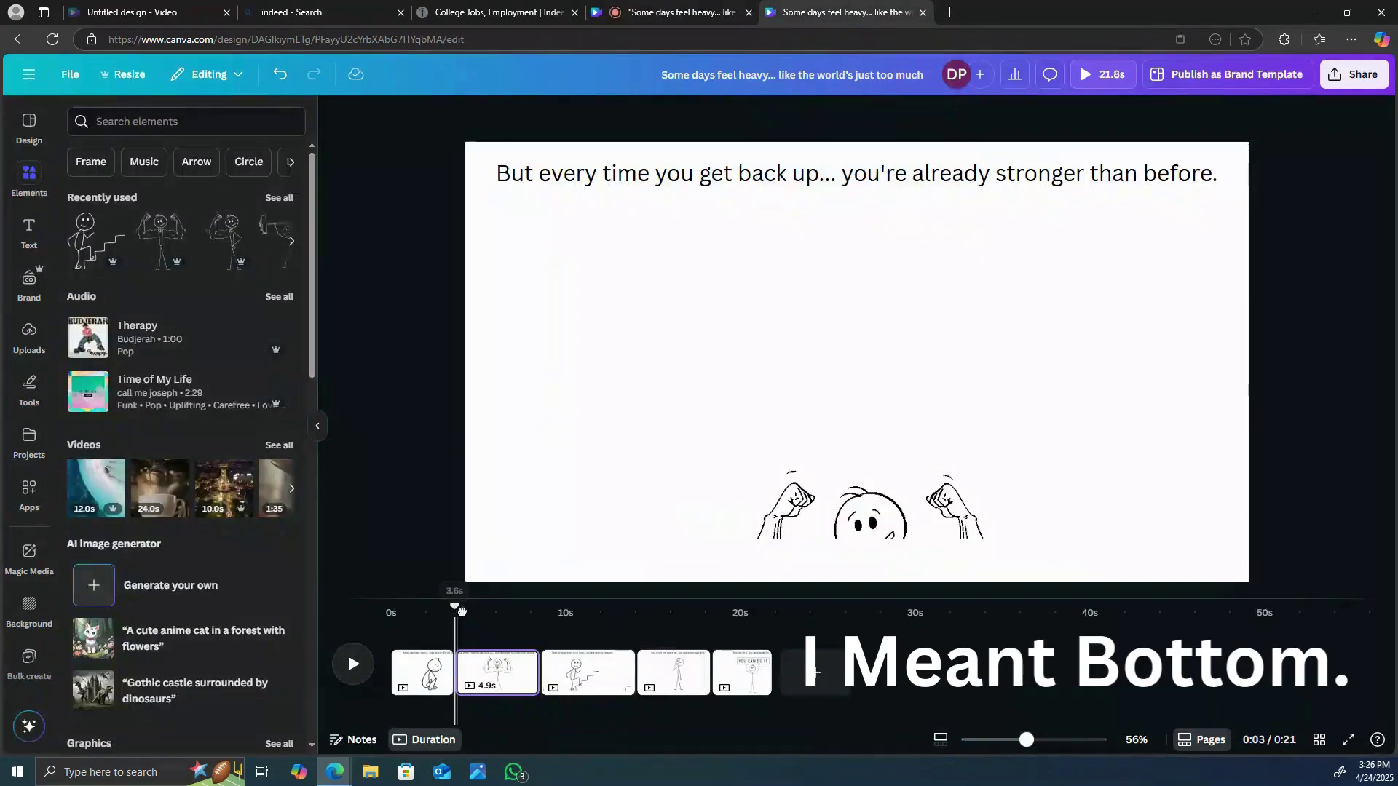
- Add a Match & Move transition between the first and second pages and apply it between all pages
mouse_move(462, 612)
mouse_down()
mouse_move(515, 611)
mouse_move(453, 627)
mouse_up()
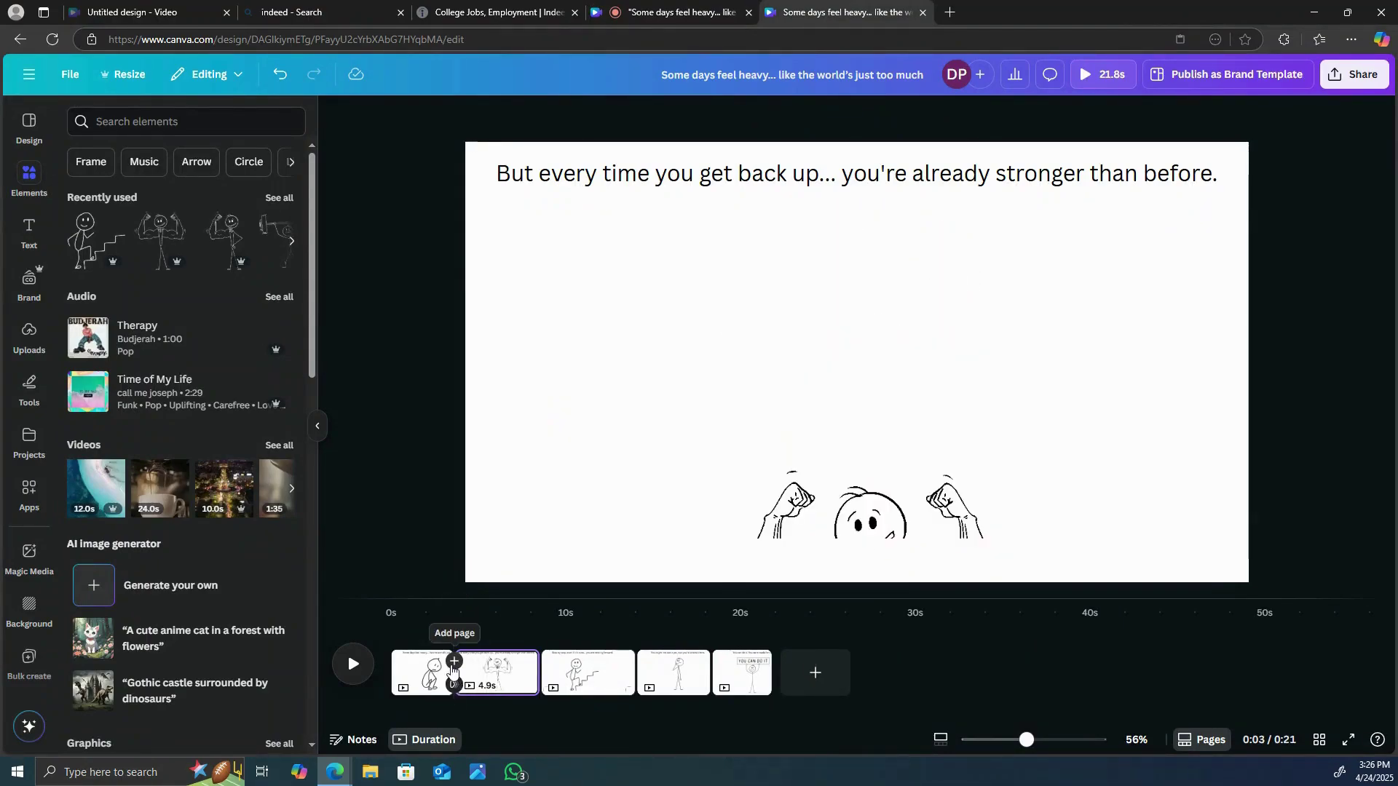
click(453, 685)
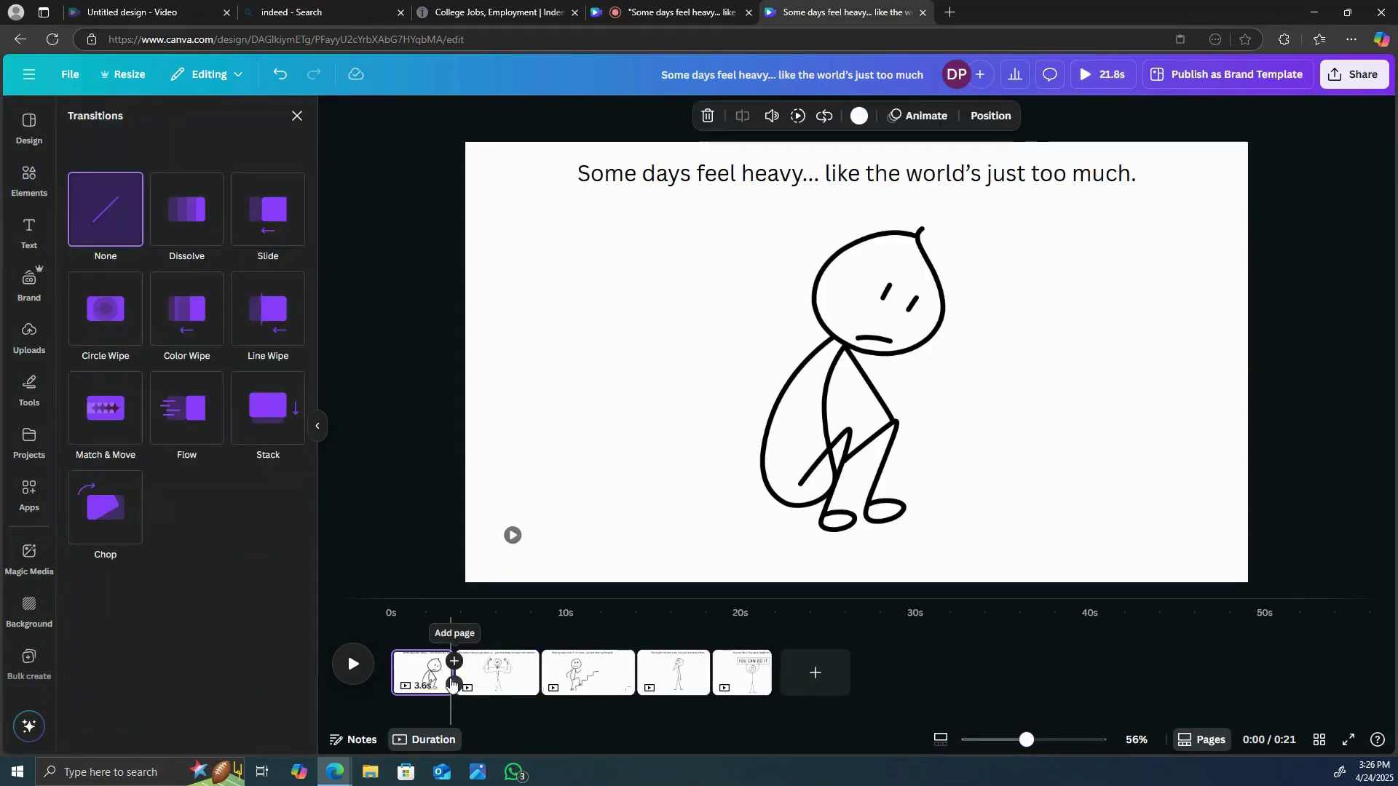
click(120, 412)
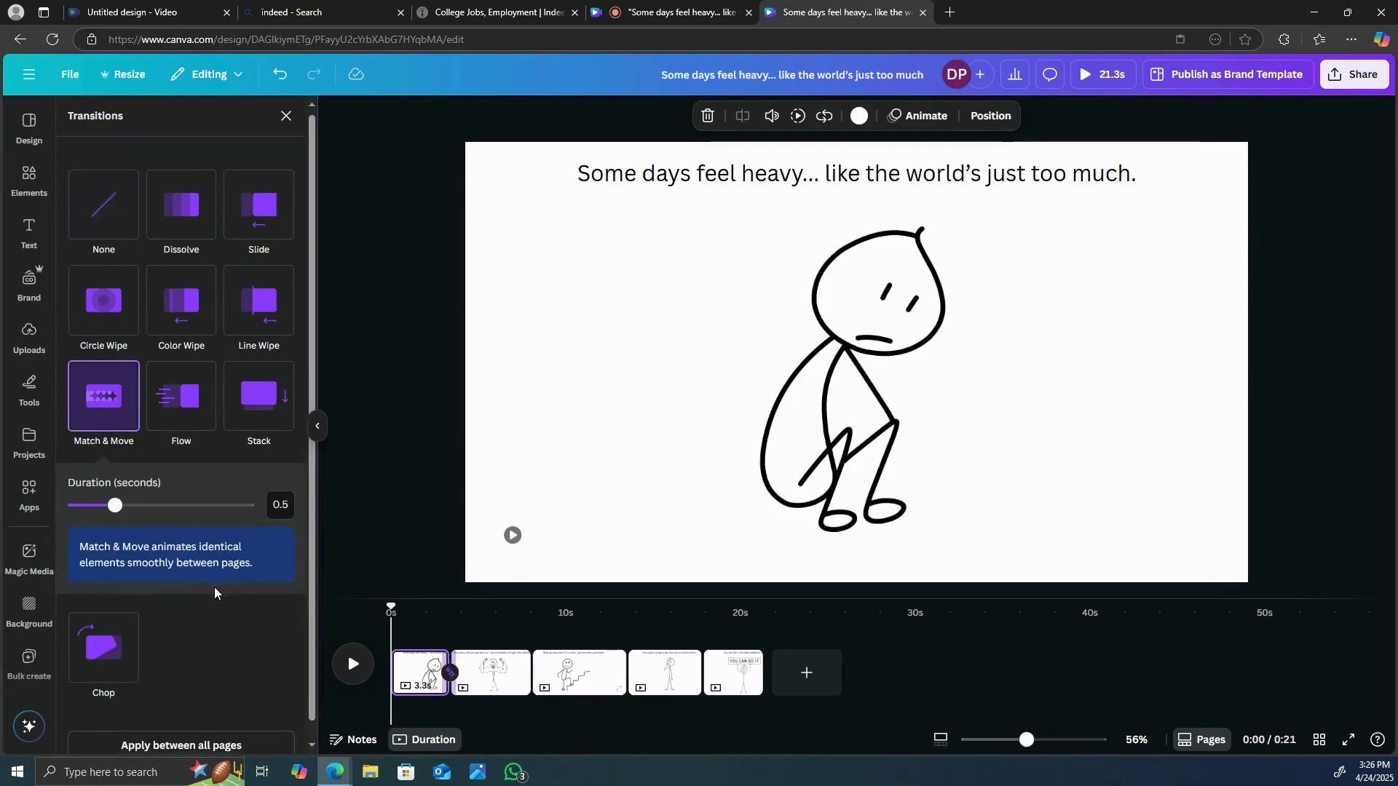
scroll(214, 586, down, 1)
click(191, 728)
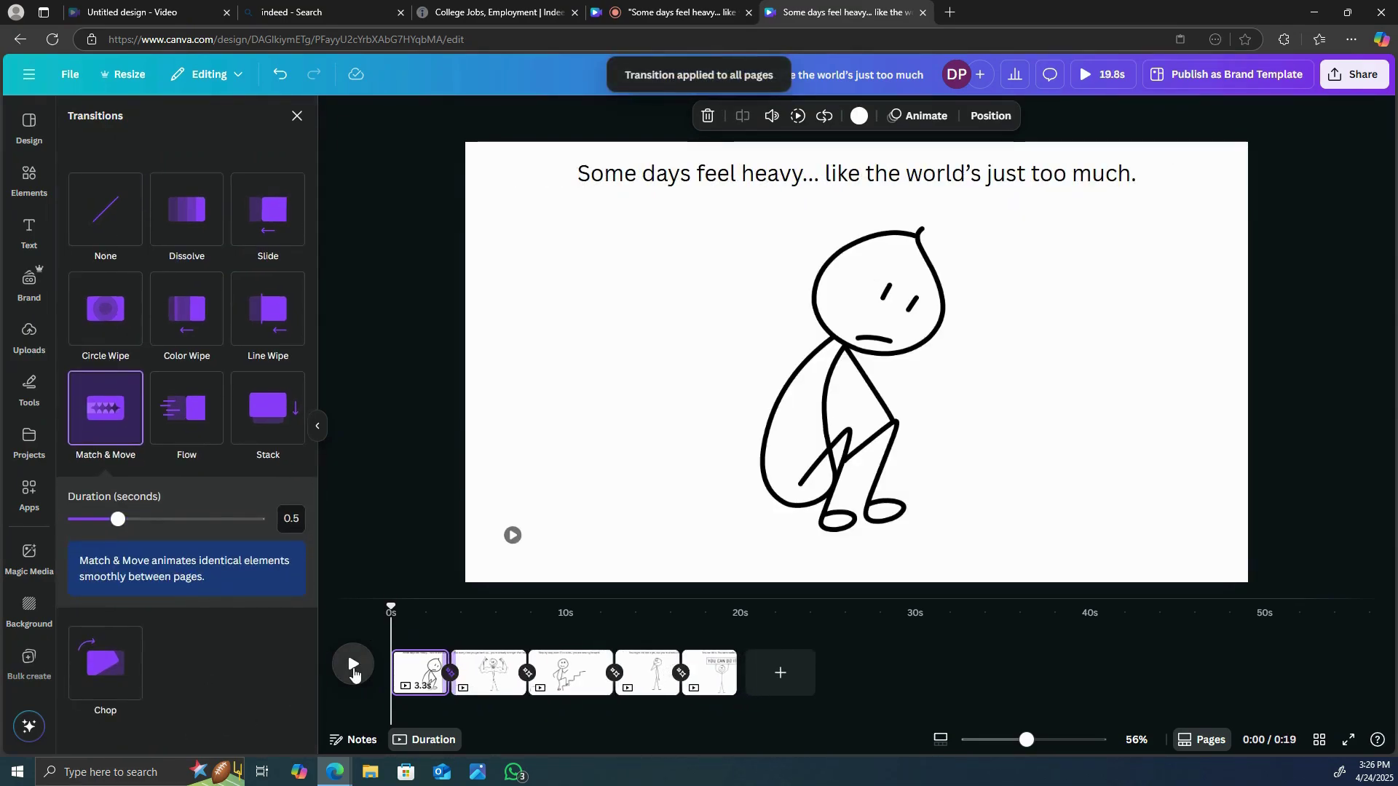
- Play back the whole video and download pages 1–5 as an MP4 video at 1080p quality
click(352, 665)
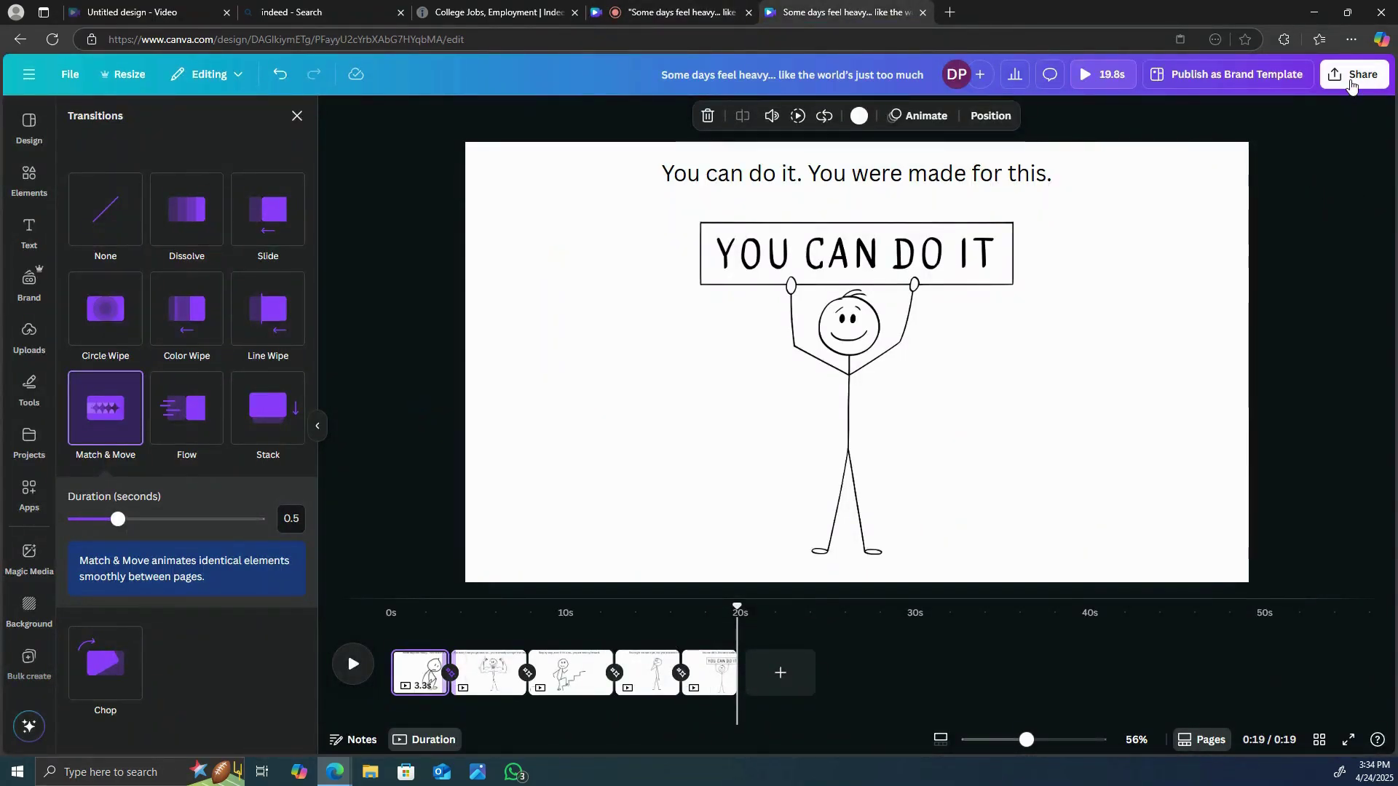
click(1353, 79)
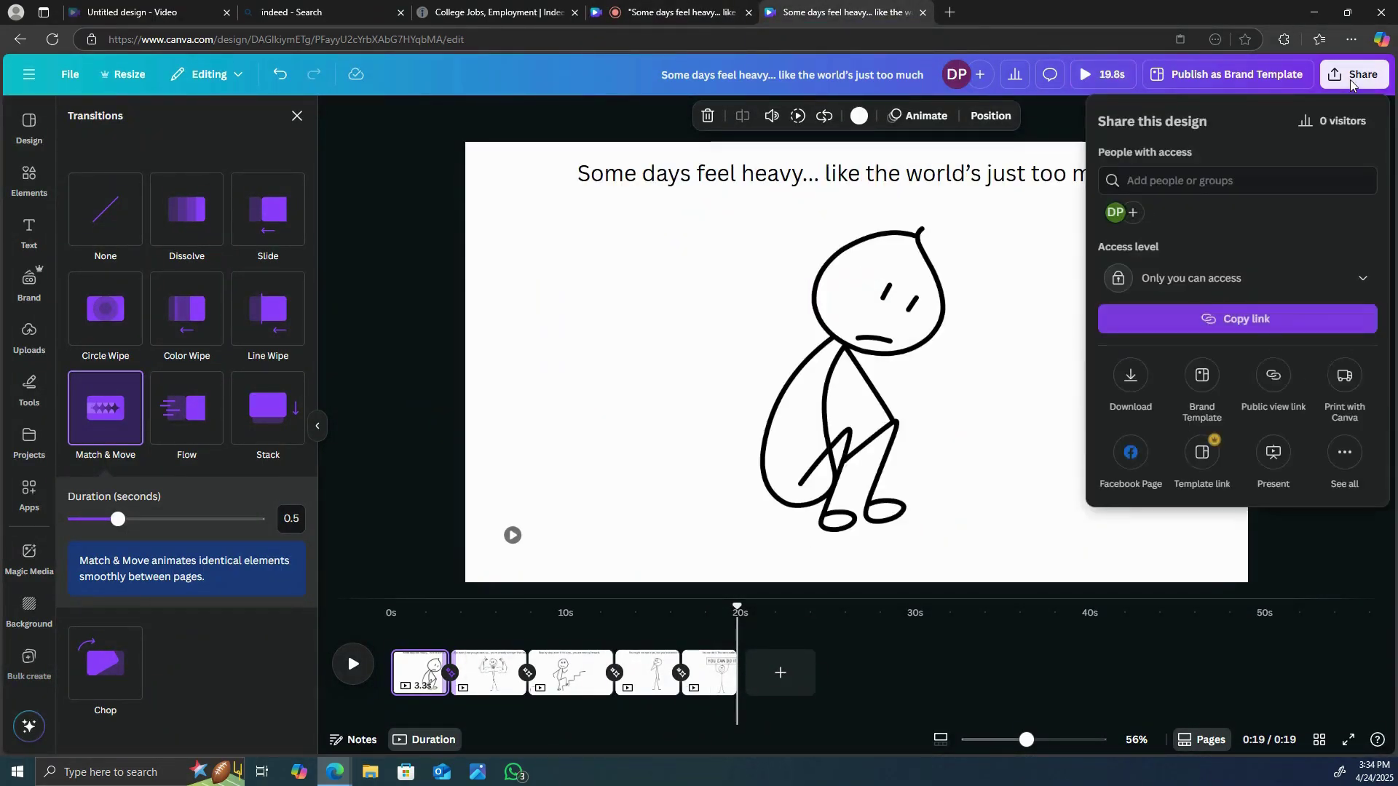
click(1136, 380)
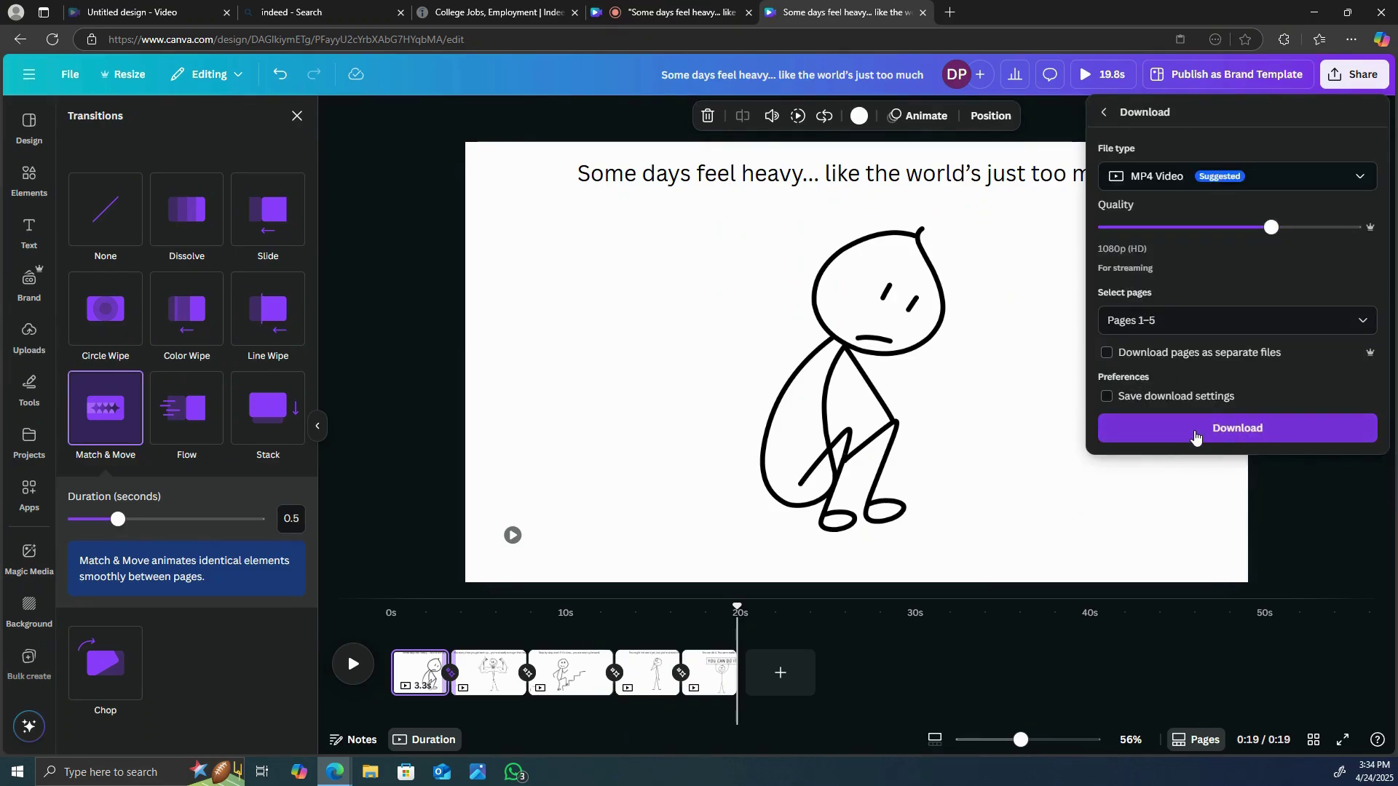
click(1196, 435)
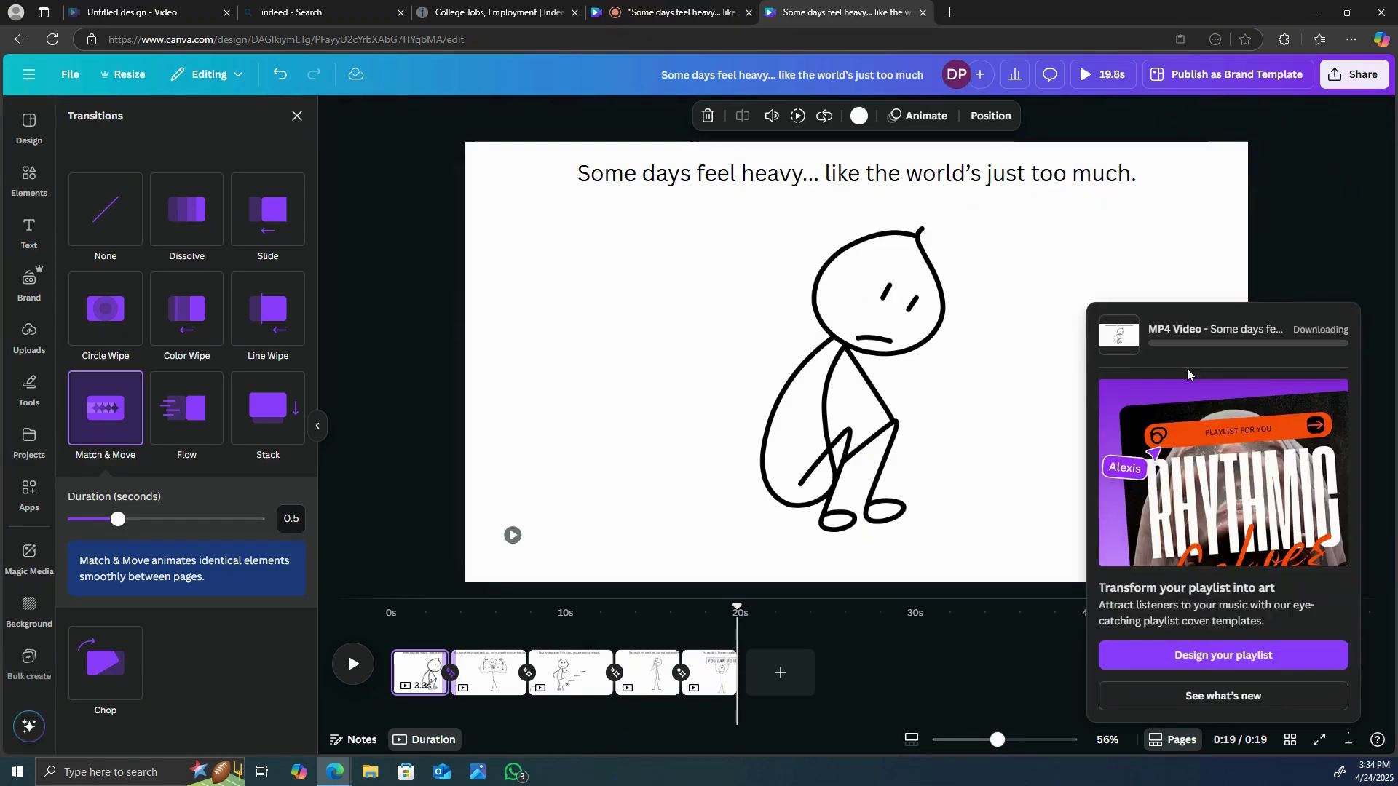